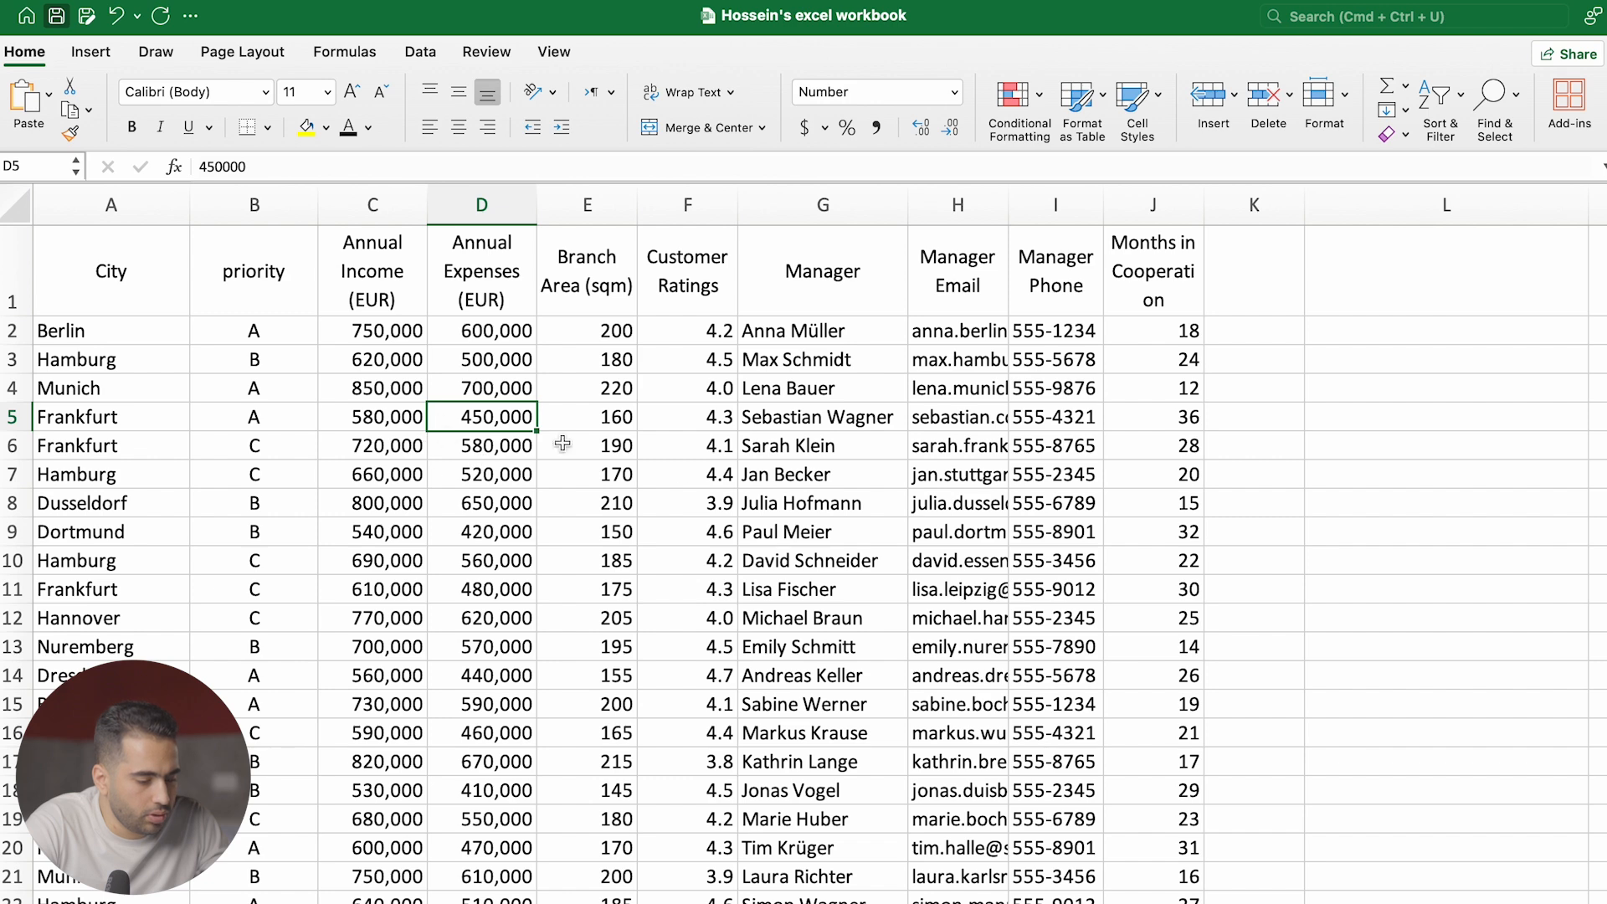
Convert the whole store data range A1:J25 into a table with headers
{"action": "left_click", "coordinate": [360, 494]}
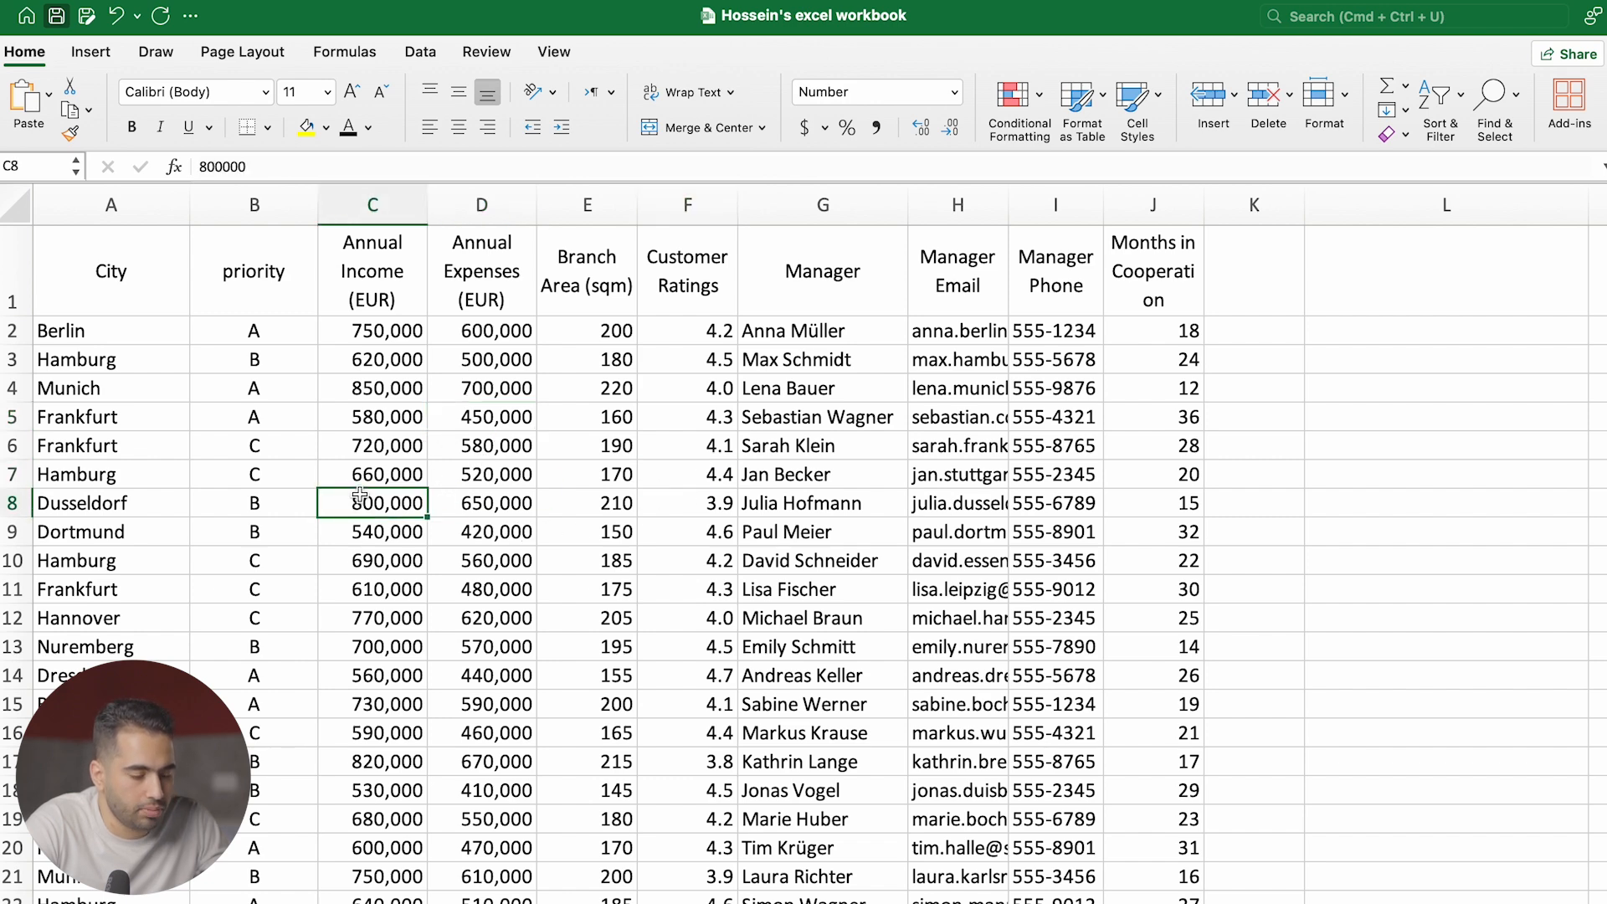
{"action": "key", "text": "super+a"}
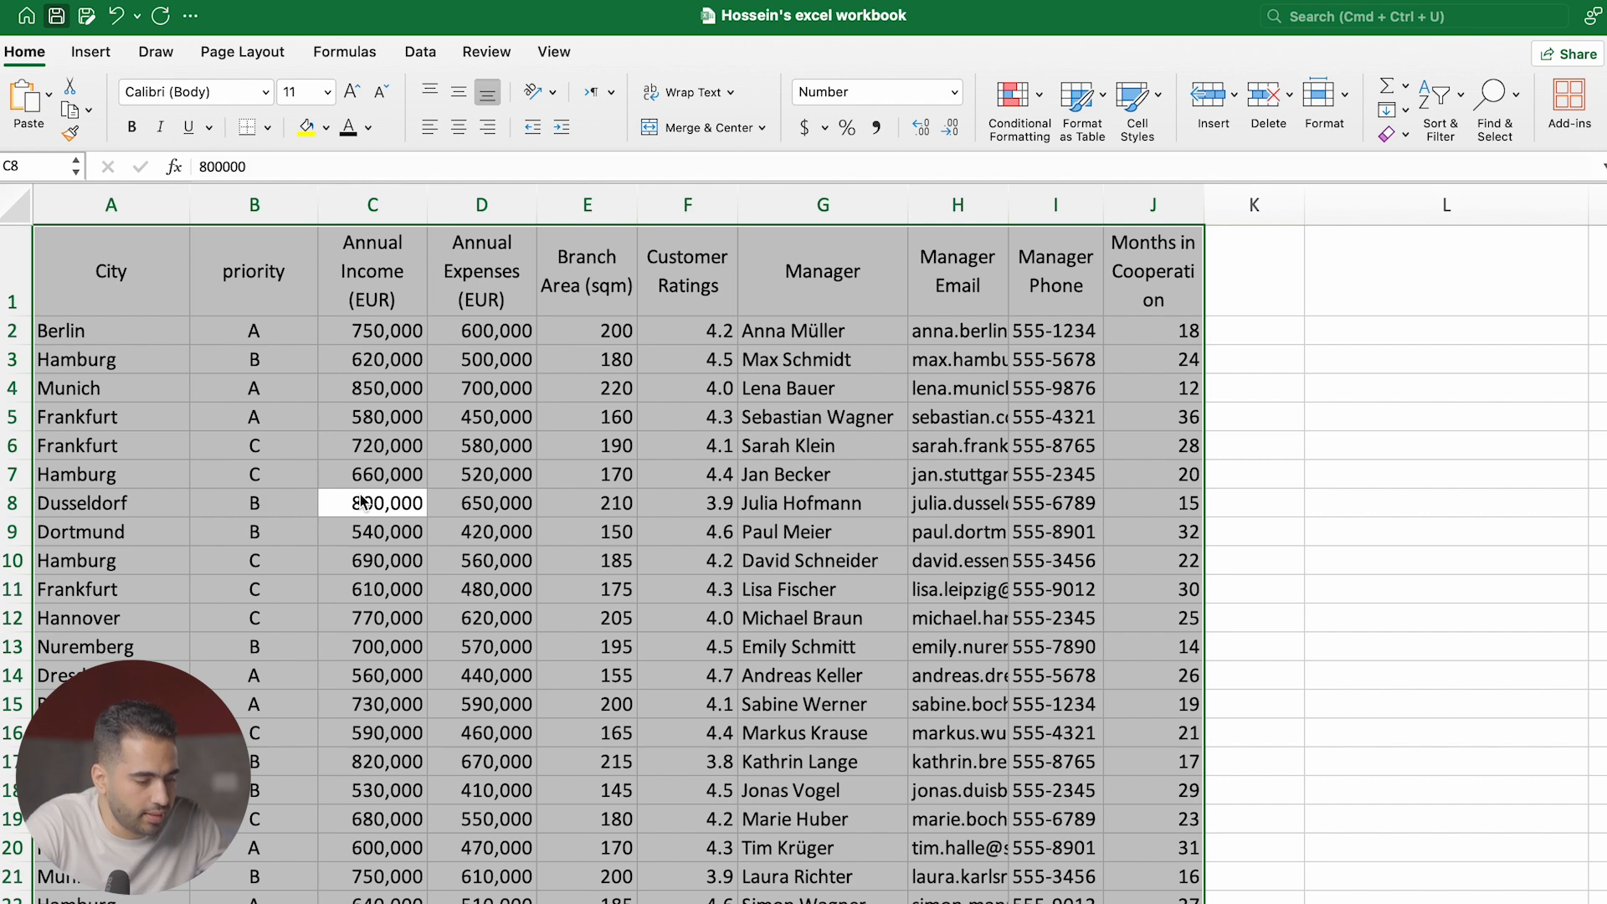
{"action": "key", "text": "super+t"}
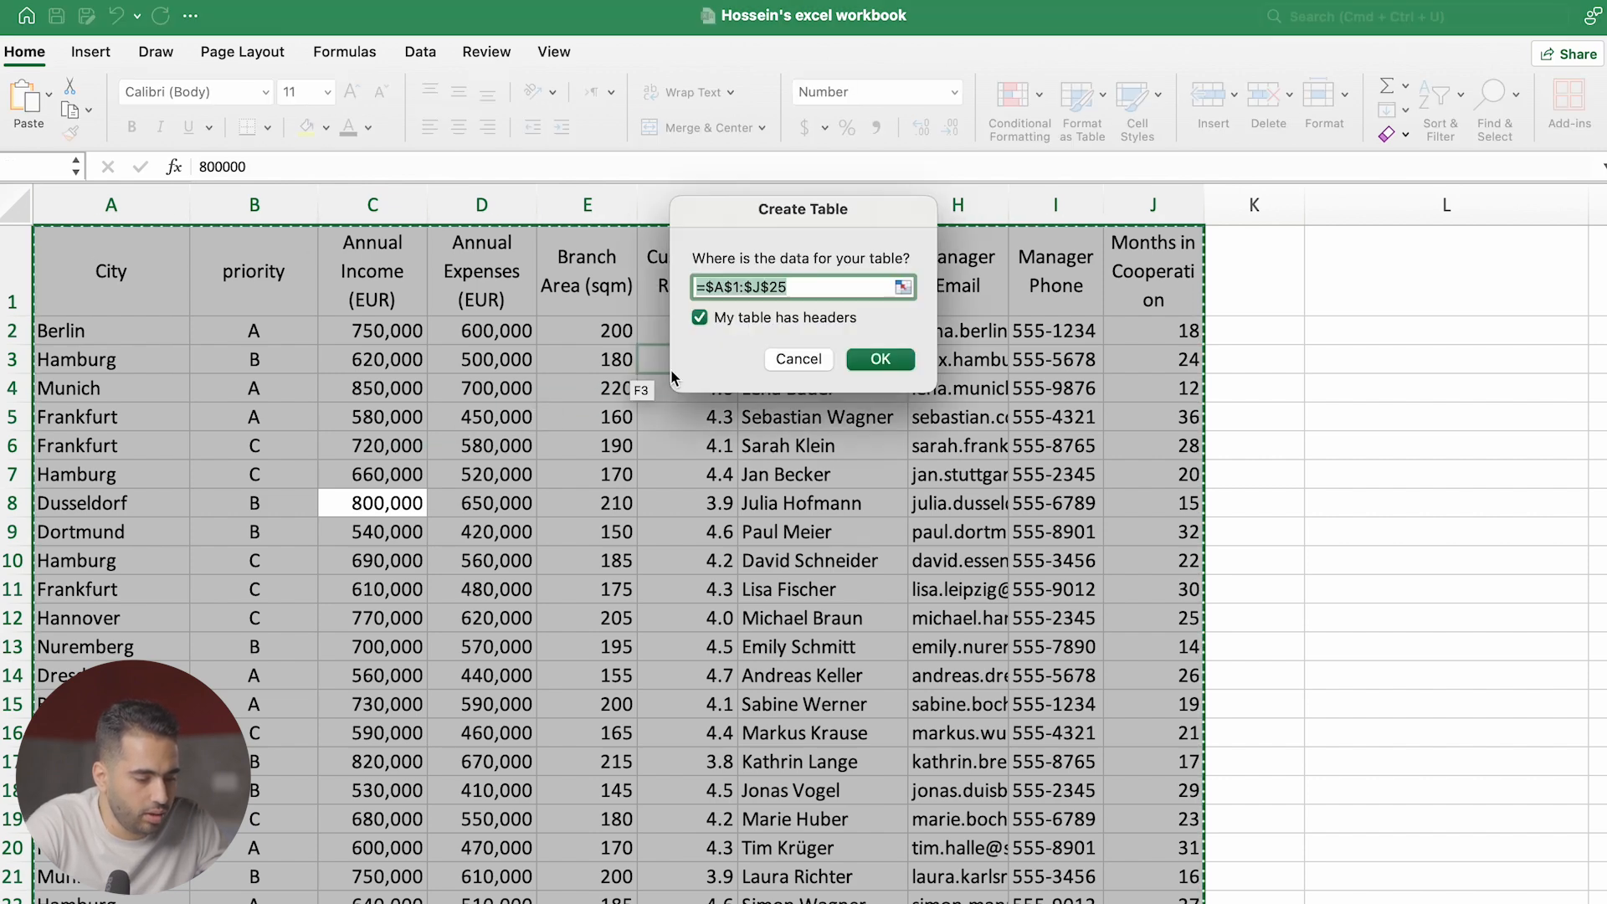
{"action": "left_click", "coordinate": [875, 360]}
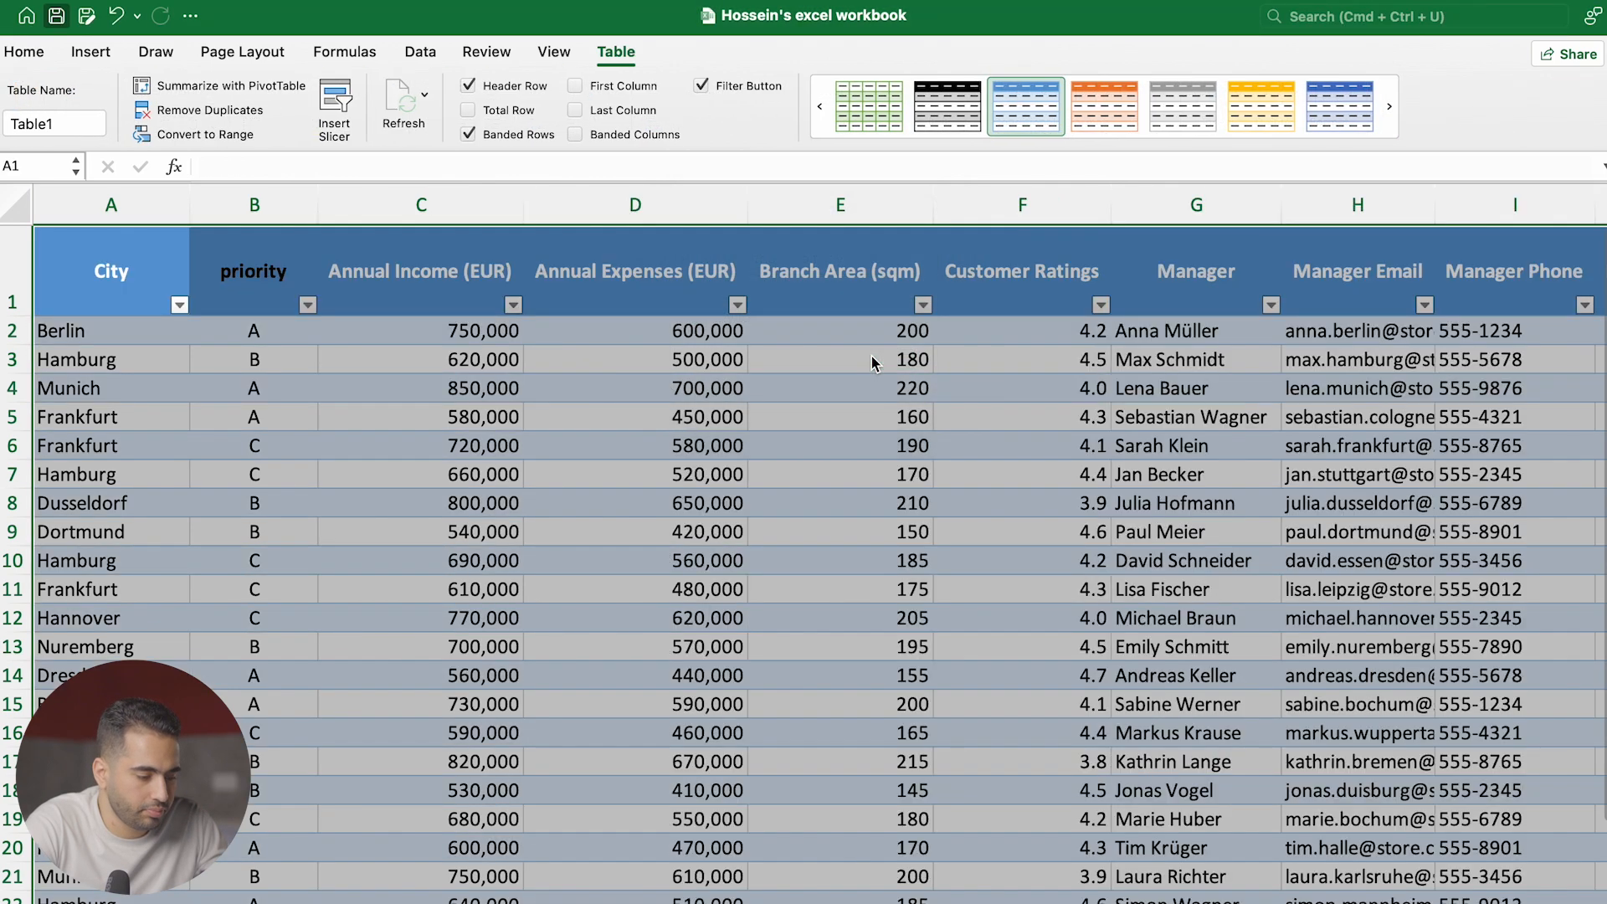
Rename the new table as chain_stores
{"action": "scroll", "coordinate": [394, 591], "scroll_direction": "down", "scroll_amount": 5}
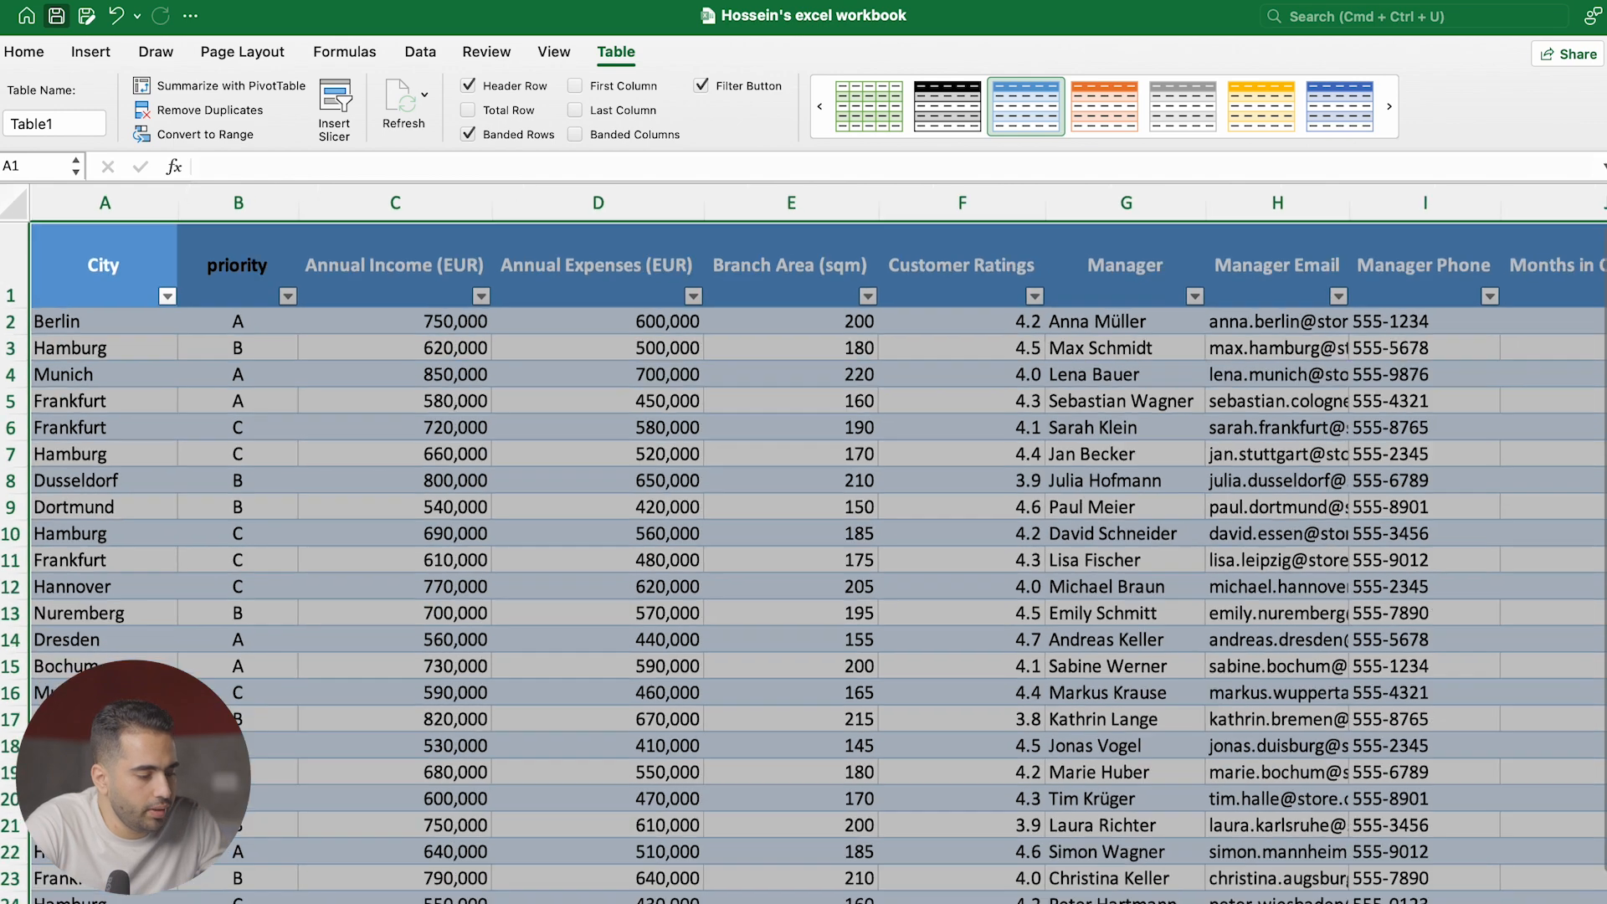
{"action": "scroll", "coordinate": [395, 590], "scroll_direction": "up", "scroll_amount": 4}
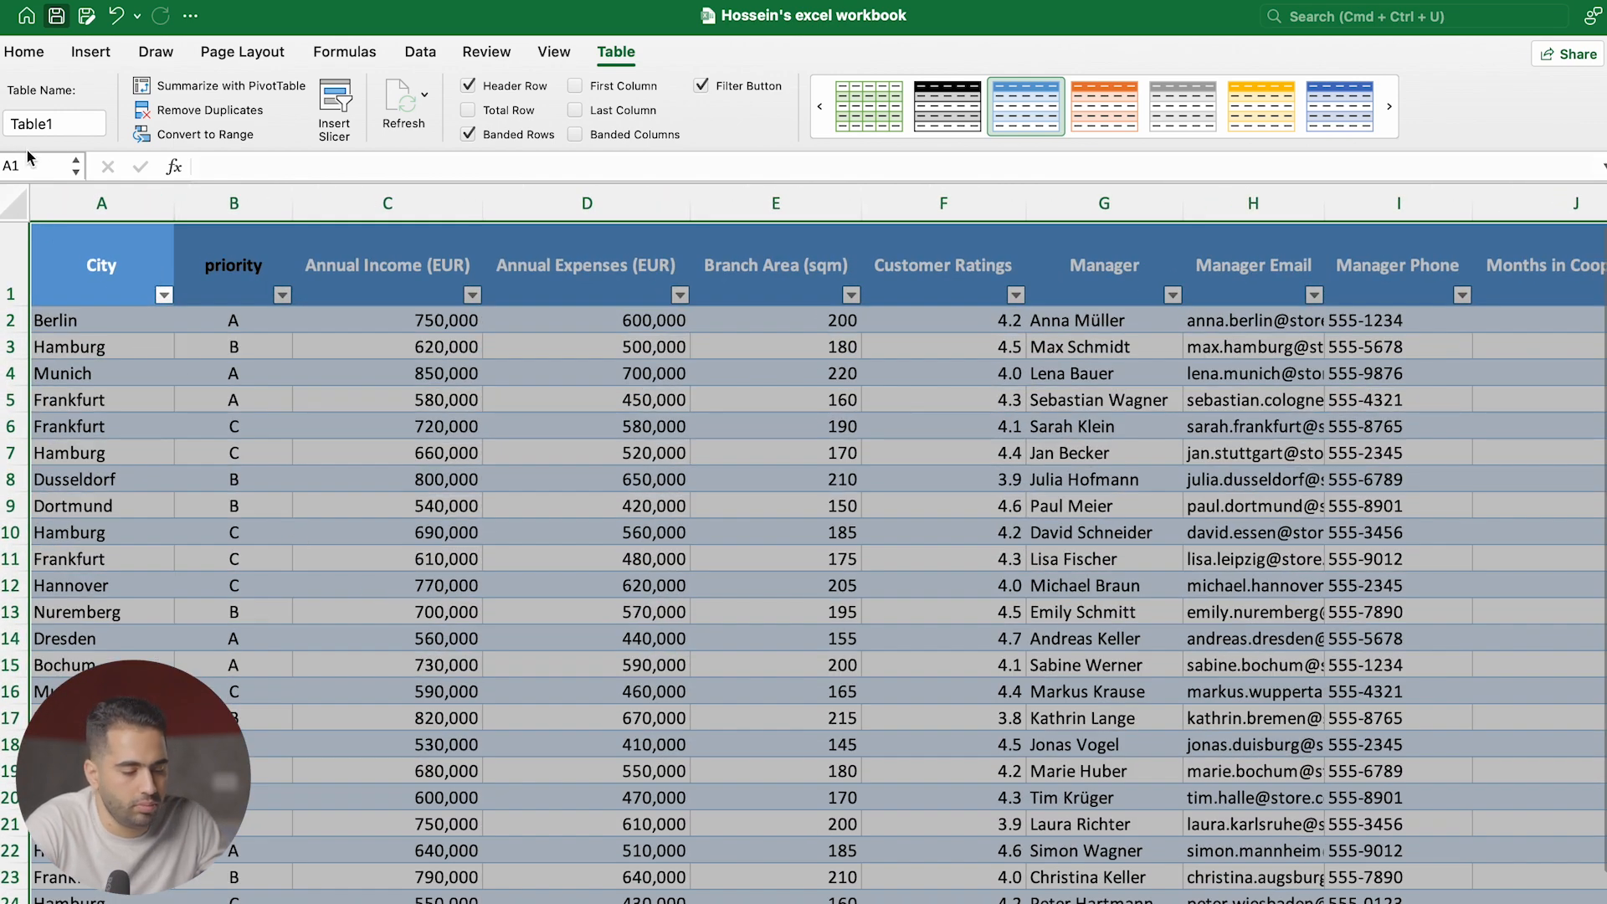
{"action": "left_click", "coordinate": [70, 122]}
{"action": "double_click", "coordinate": [70, 122]}
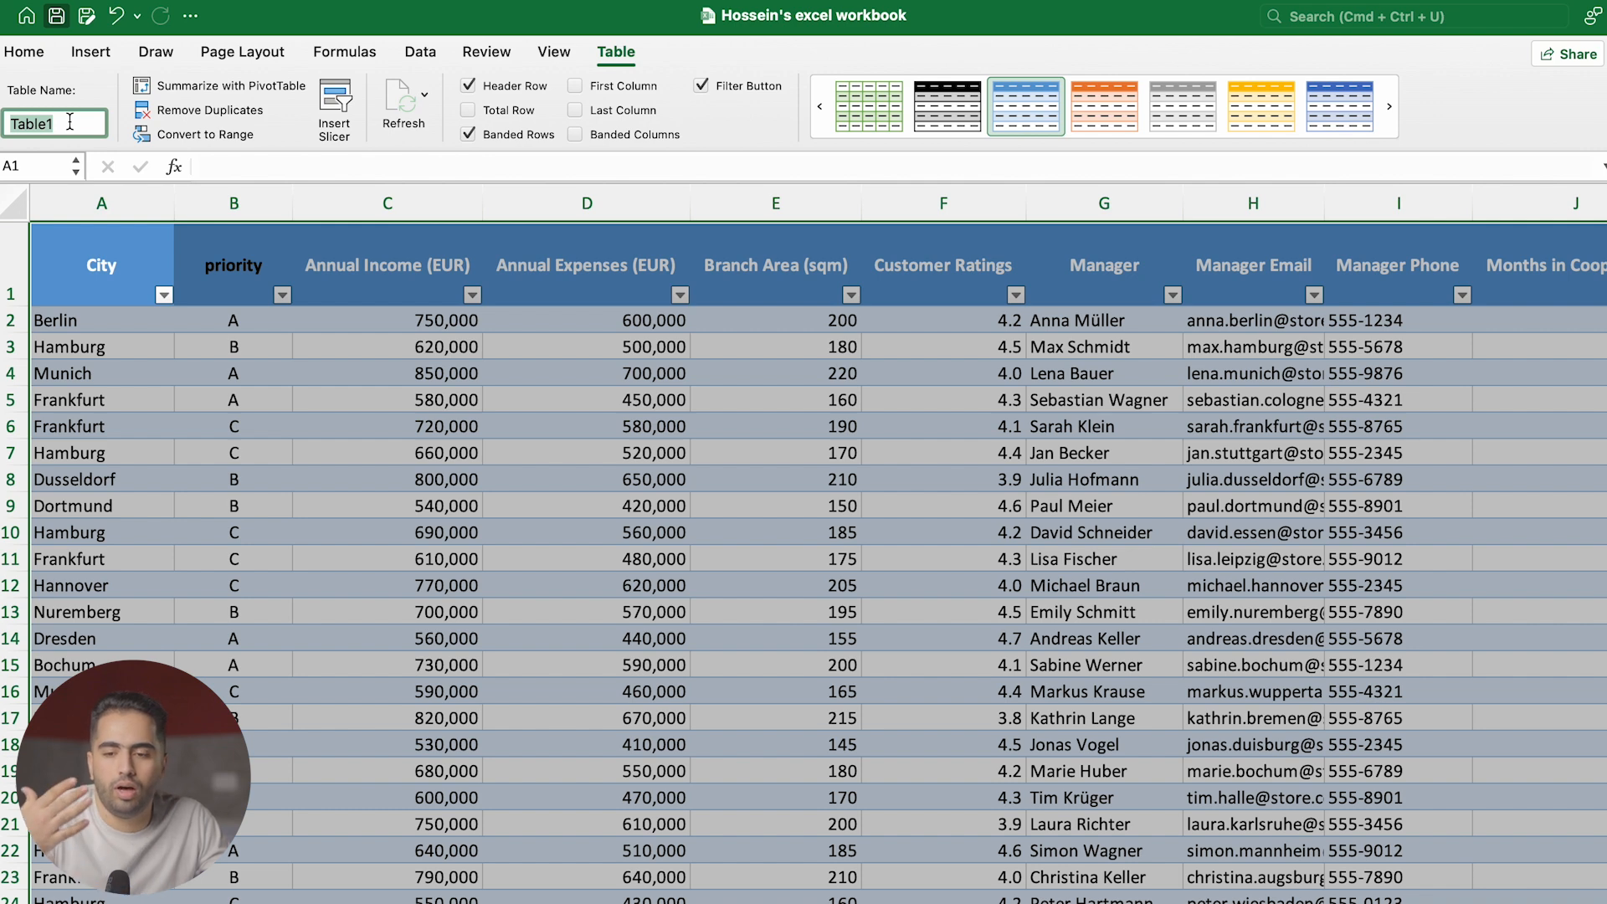
{"action": "type", "text": "chain"}
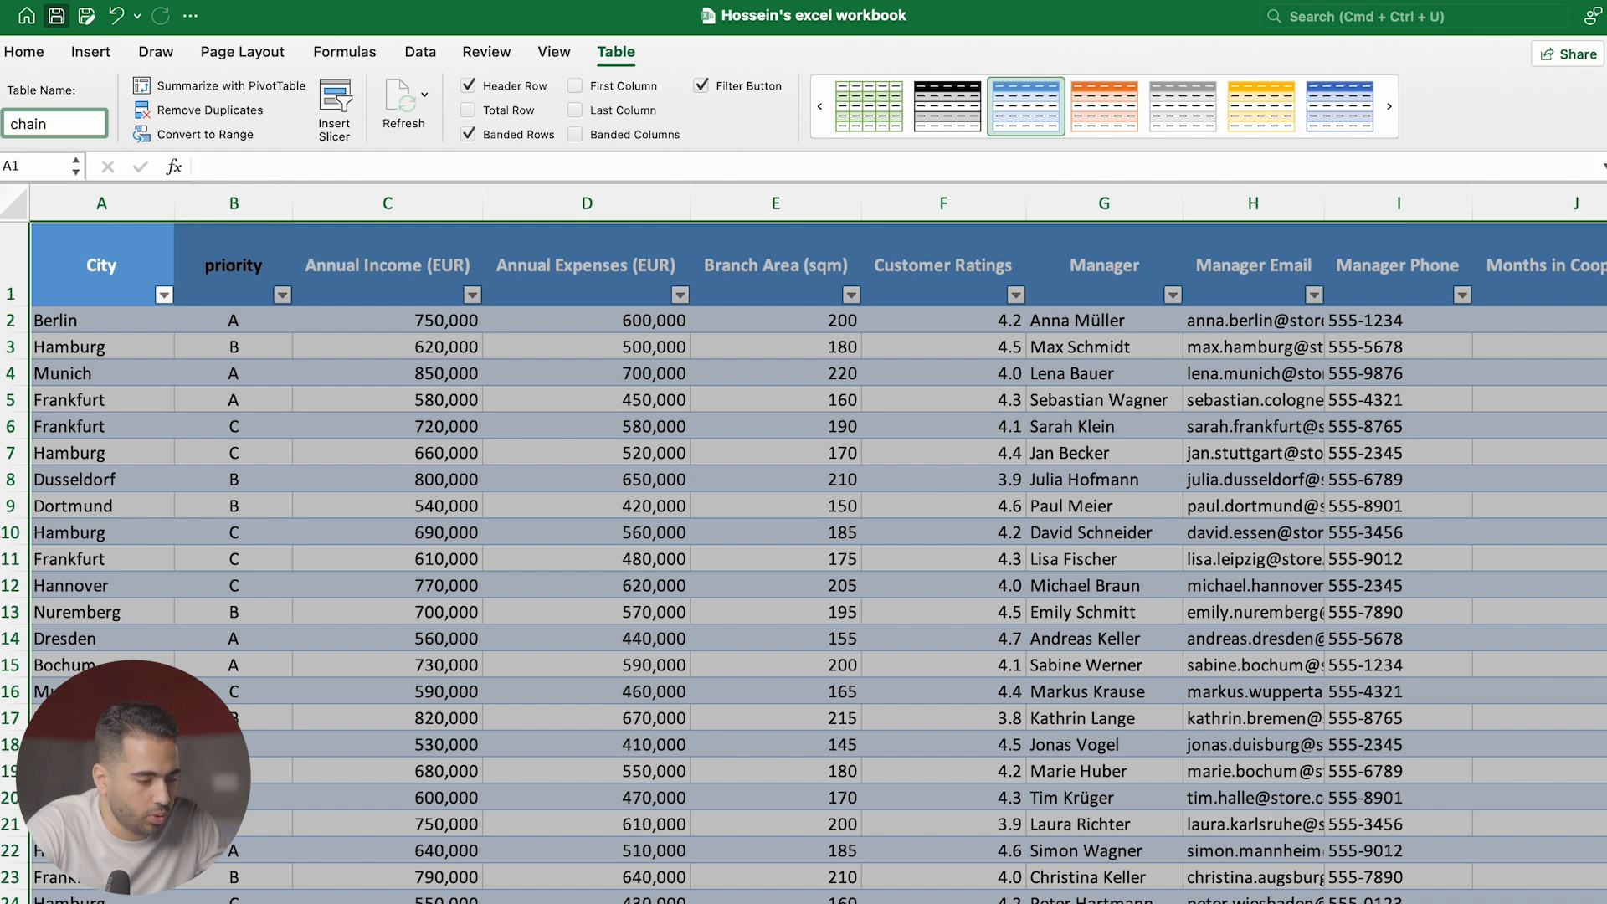
{"action": "type", "text": "_stores"}
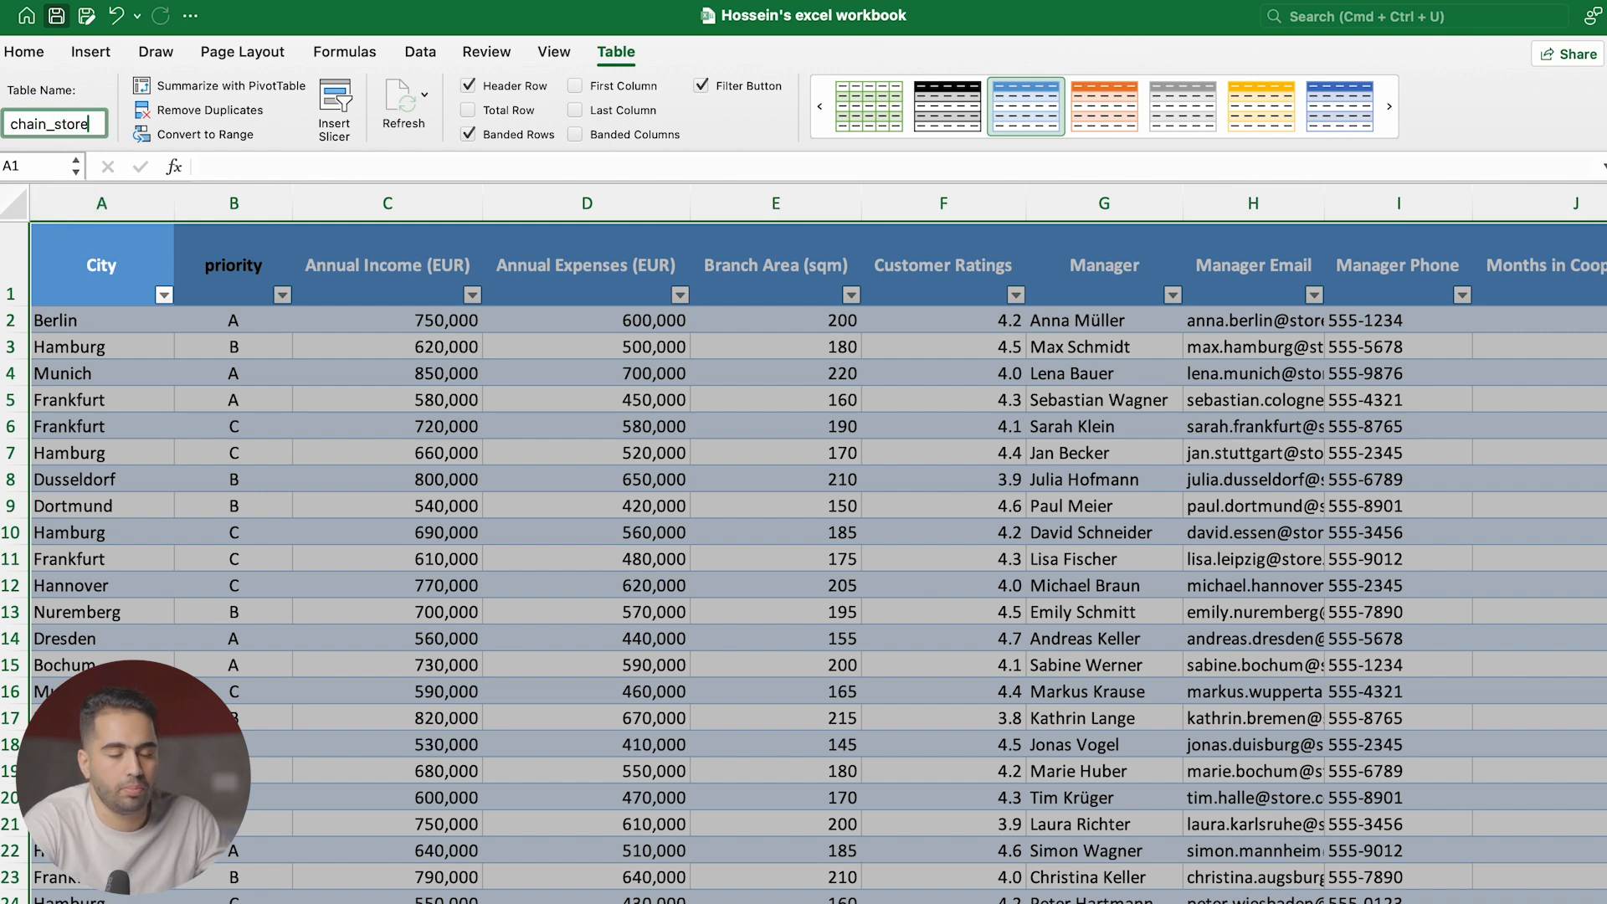
{"action": "left_click", "coordinate": [153, 425]}
Create a PivotTable from the chain_stores table on a new worksheet
{"action": "left_click", "coordinate": [95, 55]}
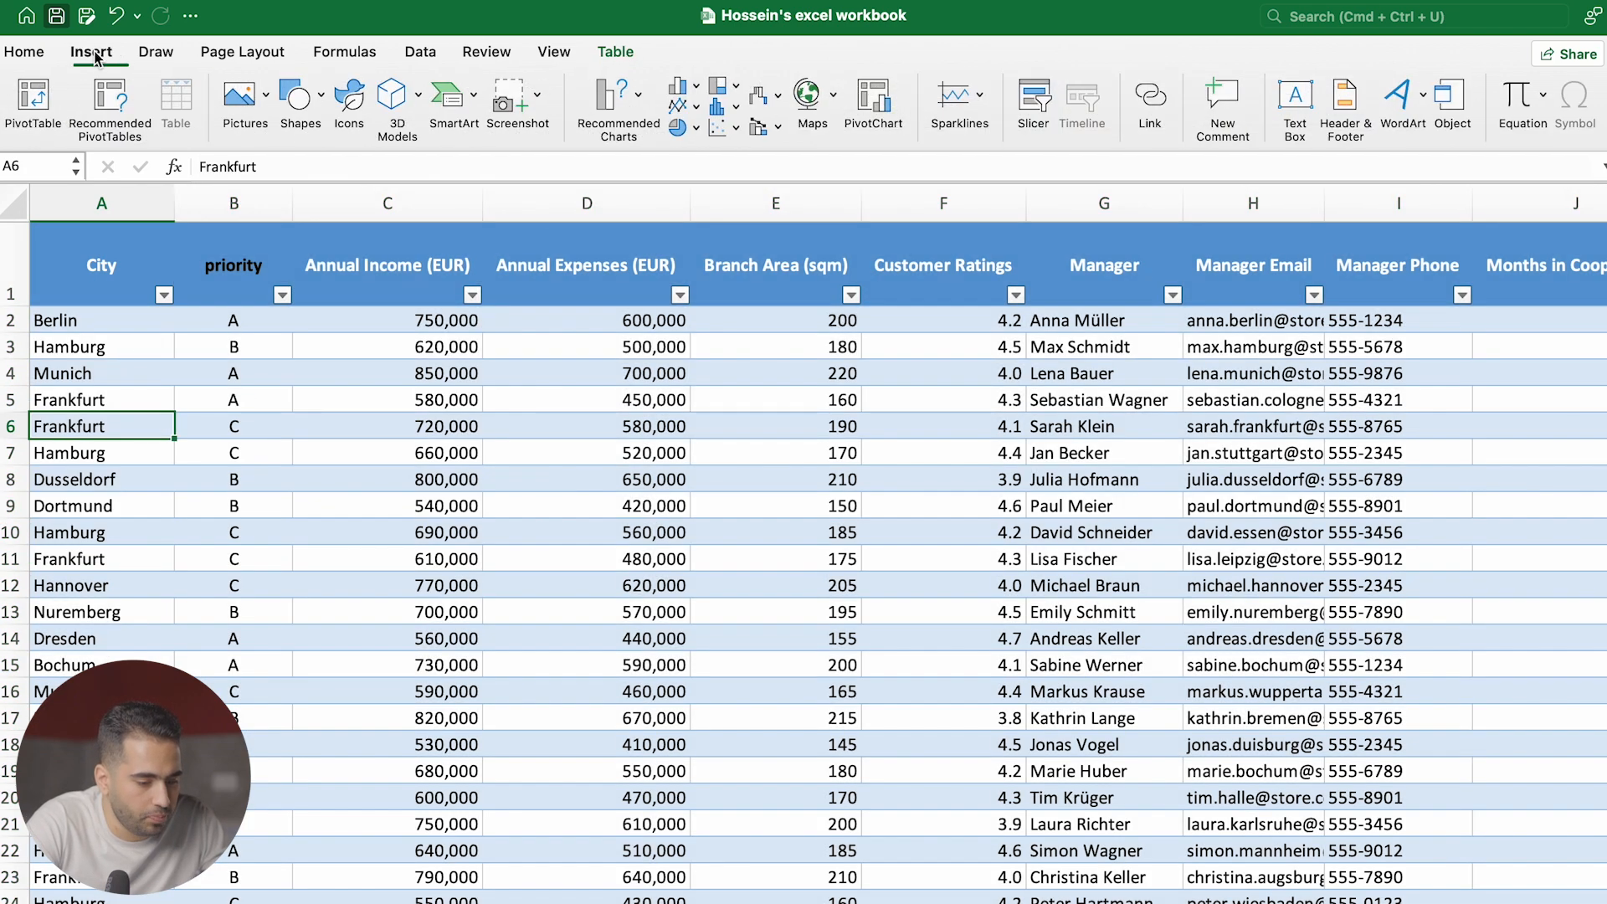
{"action": "left_click", "coordinate": [38, 104]}
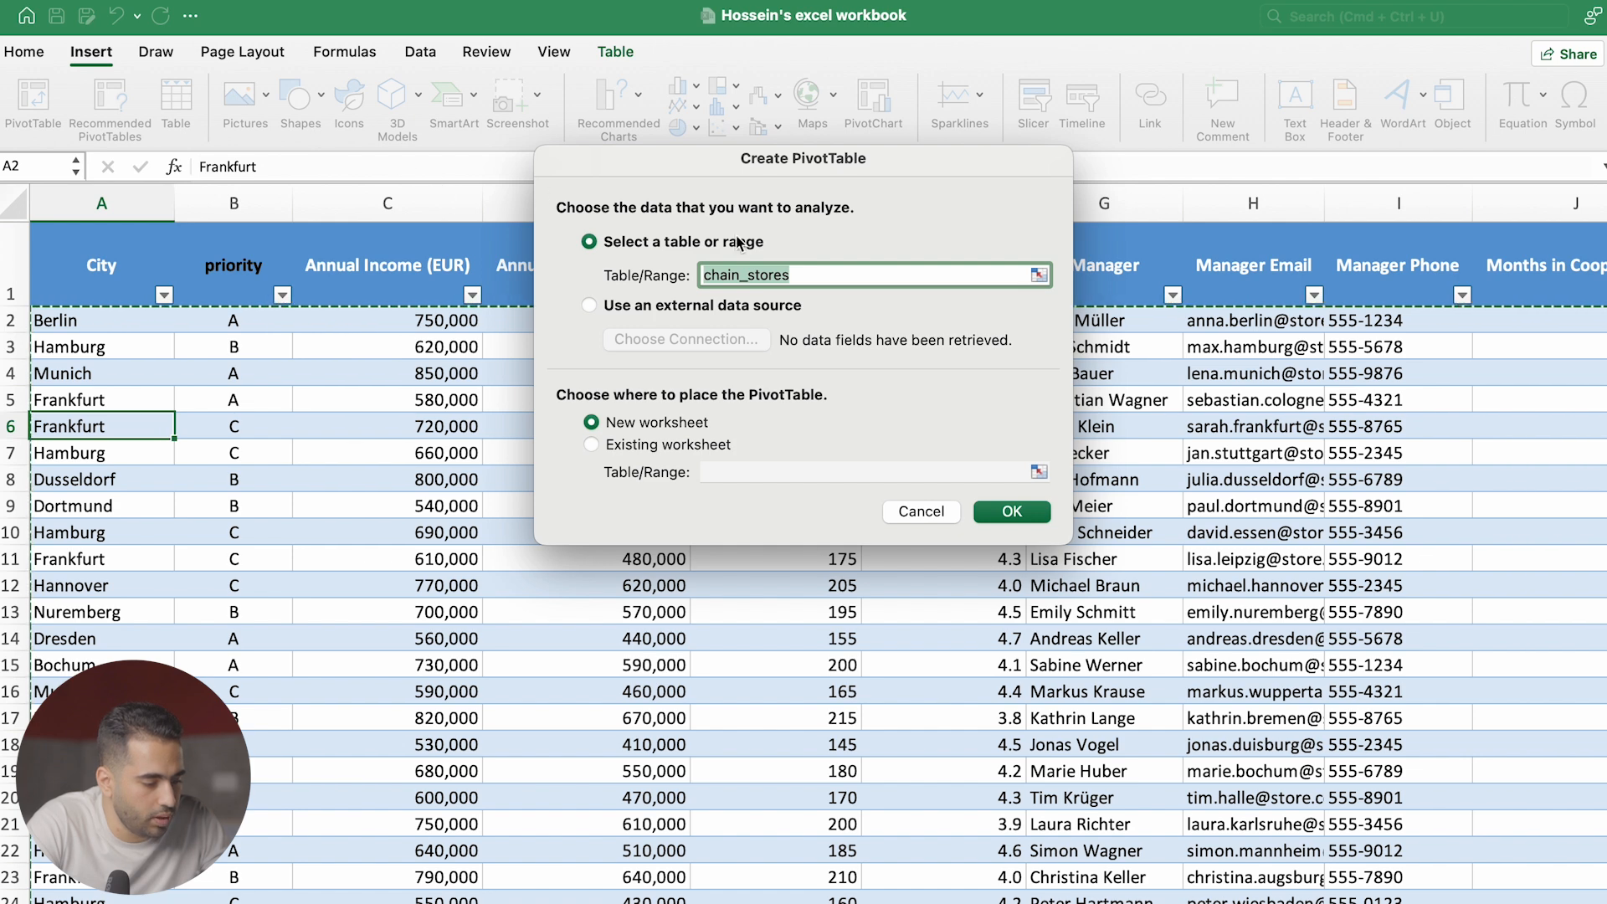
{"action": "left_click", "coordinate": [818, 279]}
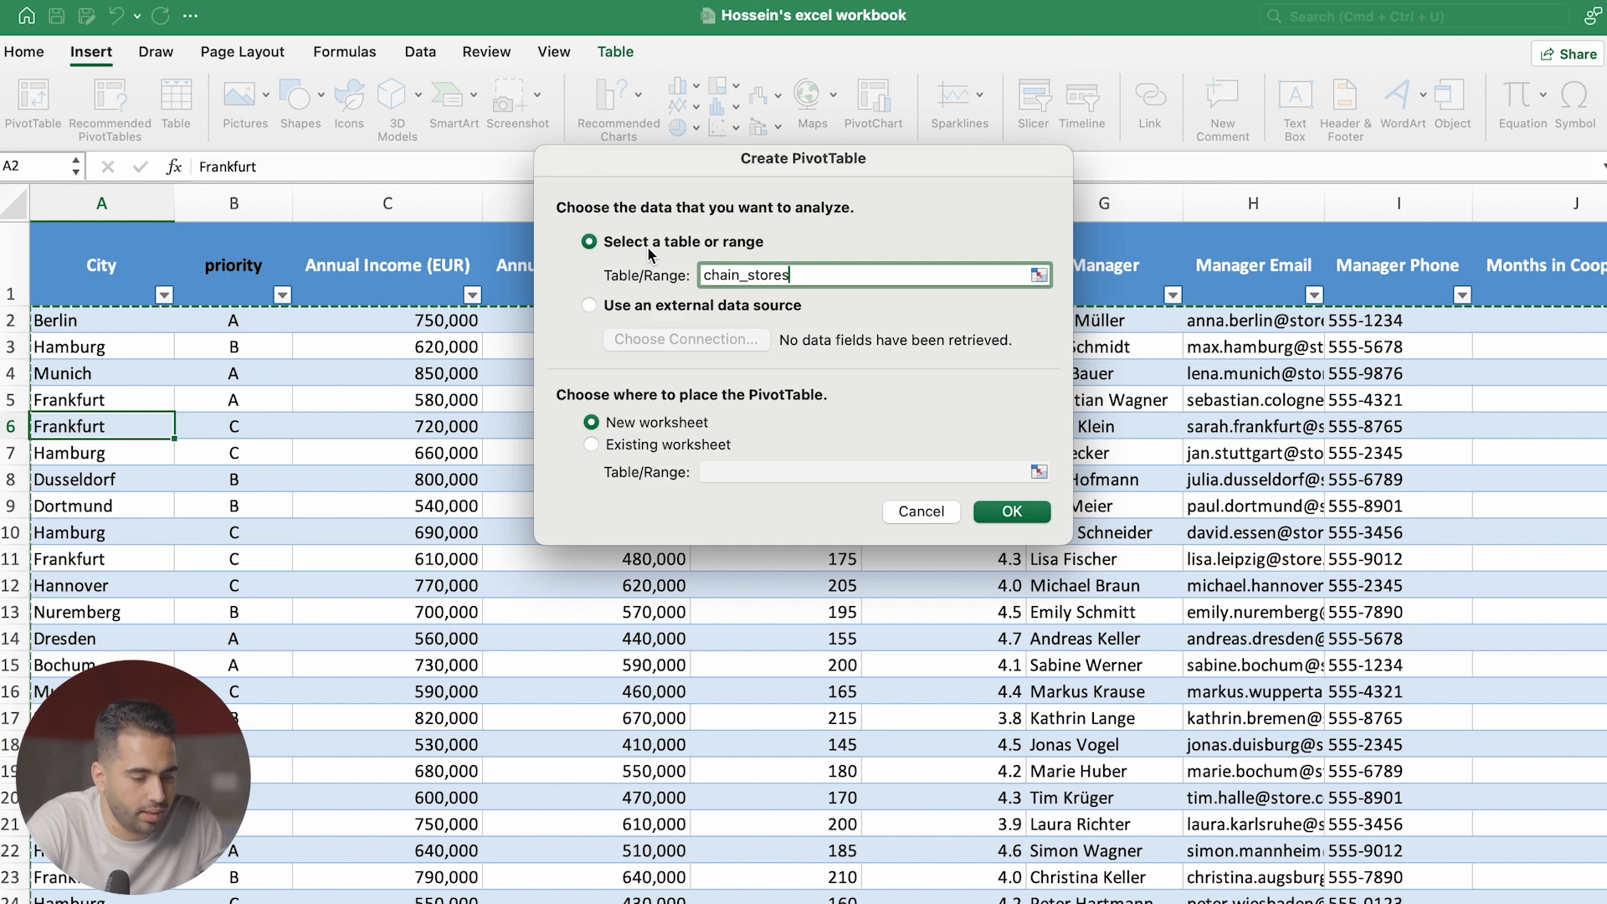
{"action": "left_click", "coordinate": [590, 306]}
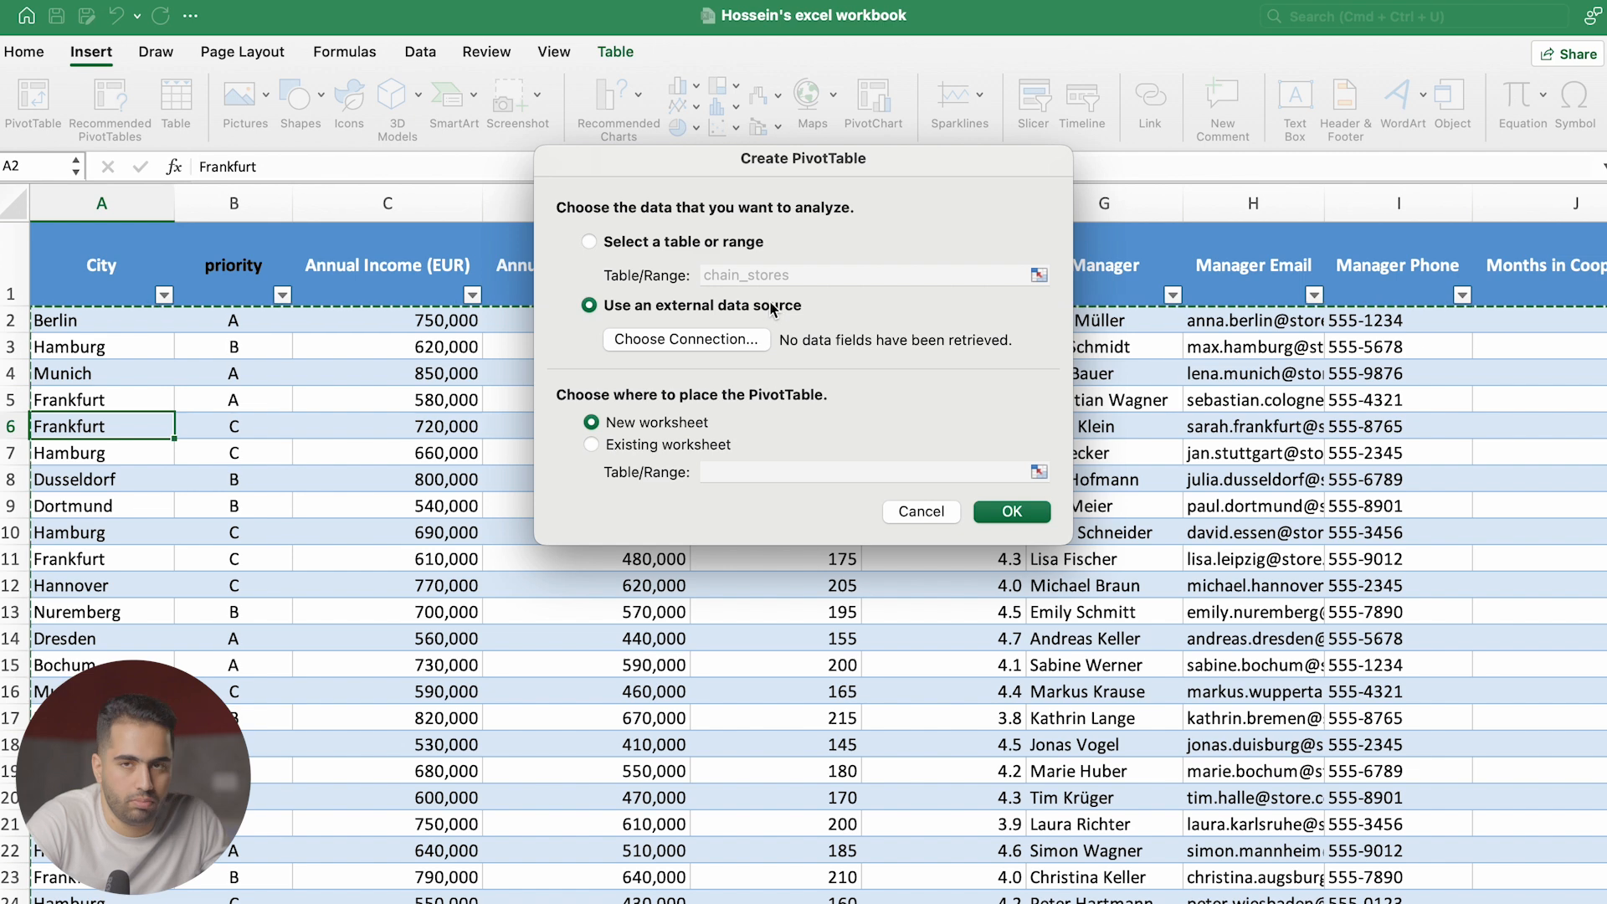
{"action": "left_click", "coordinate": [609, 251]}
{"action": "left_click", "coordinate": [815, 277]}
{"action": "left_click_drag", "start_coordinate": [815, 277], "coordinate": [671, 276]}
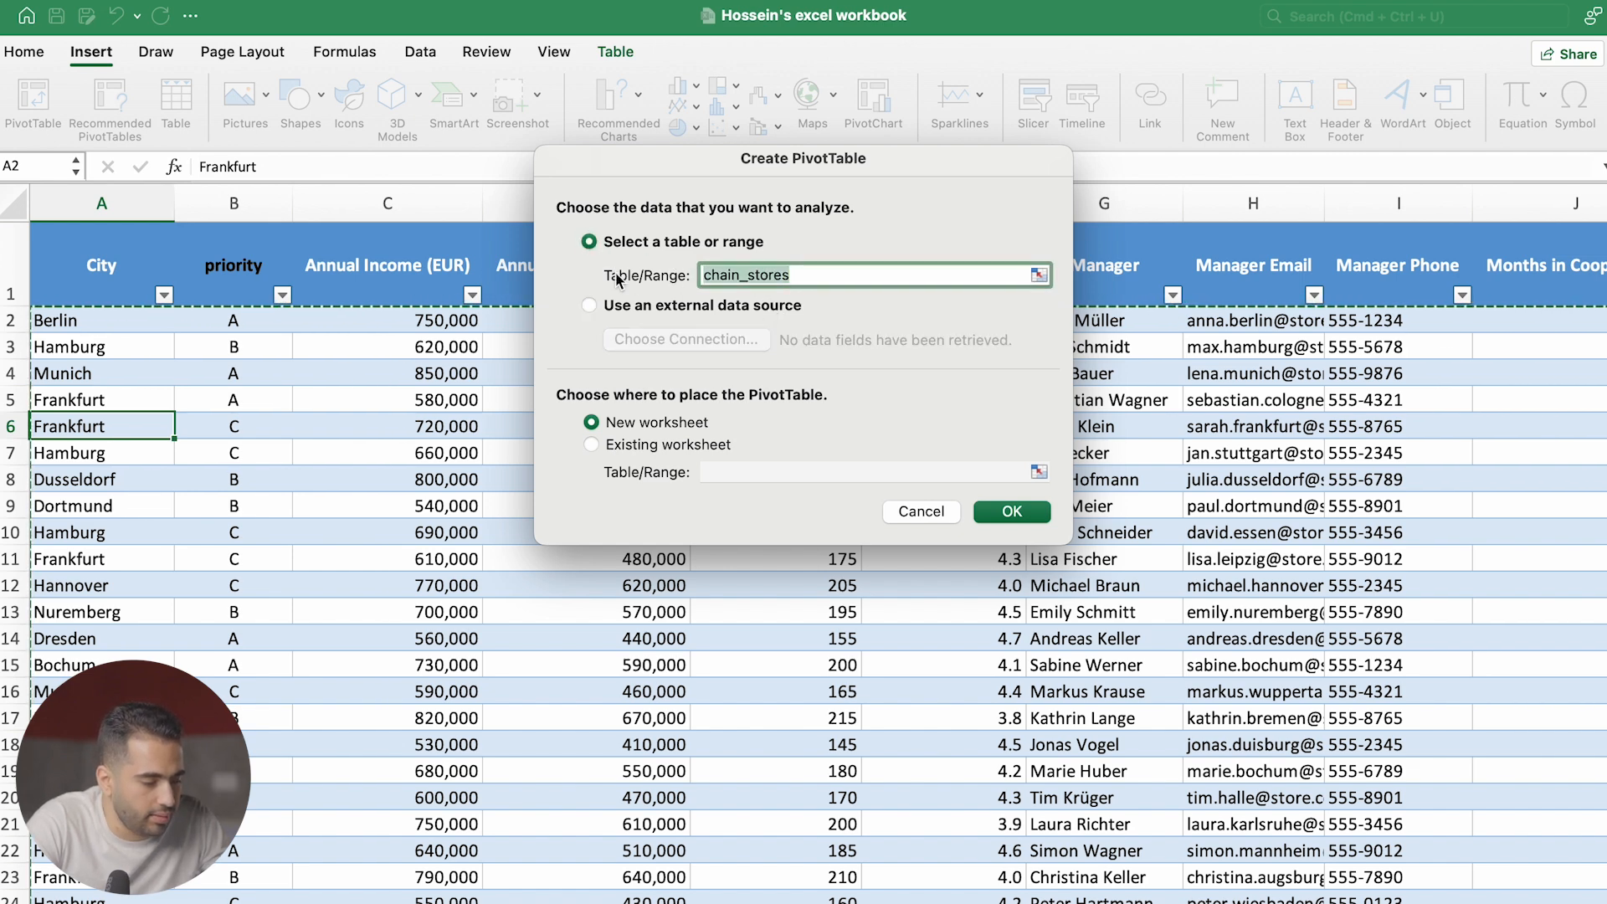
{"action": "left_click", "coordinate": [731, 277]}
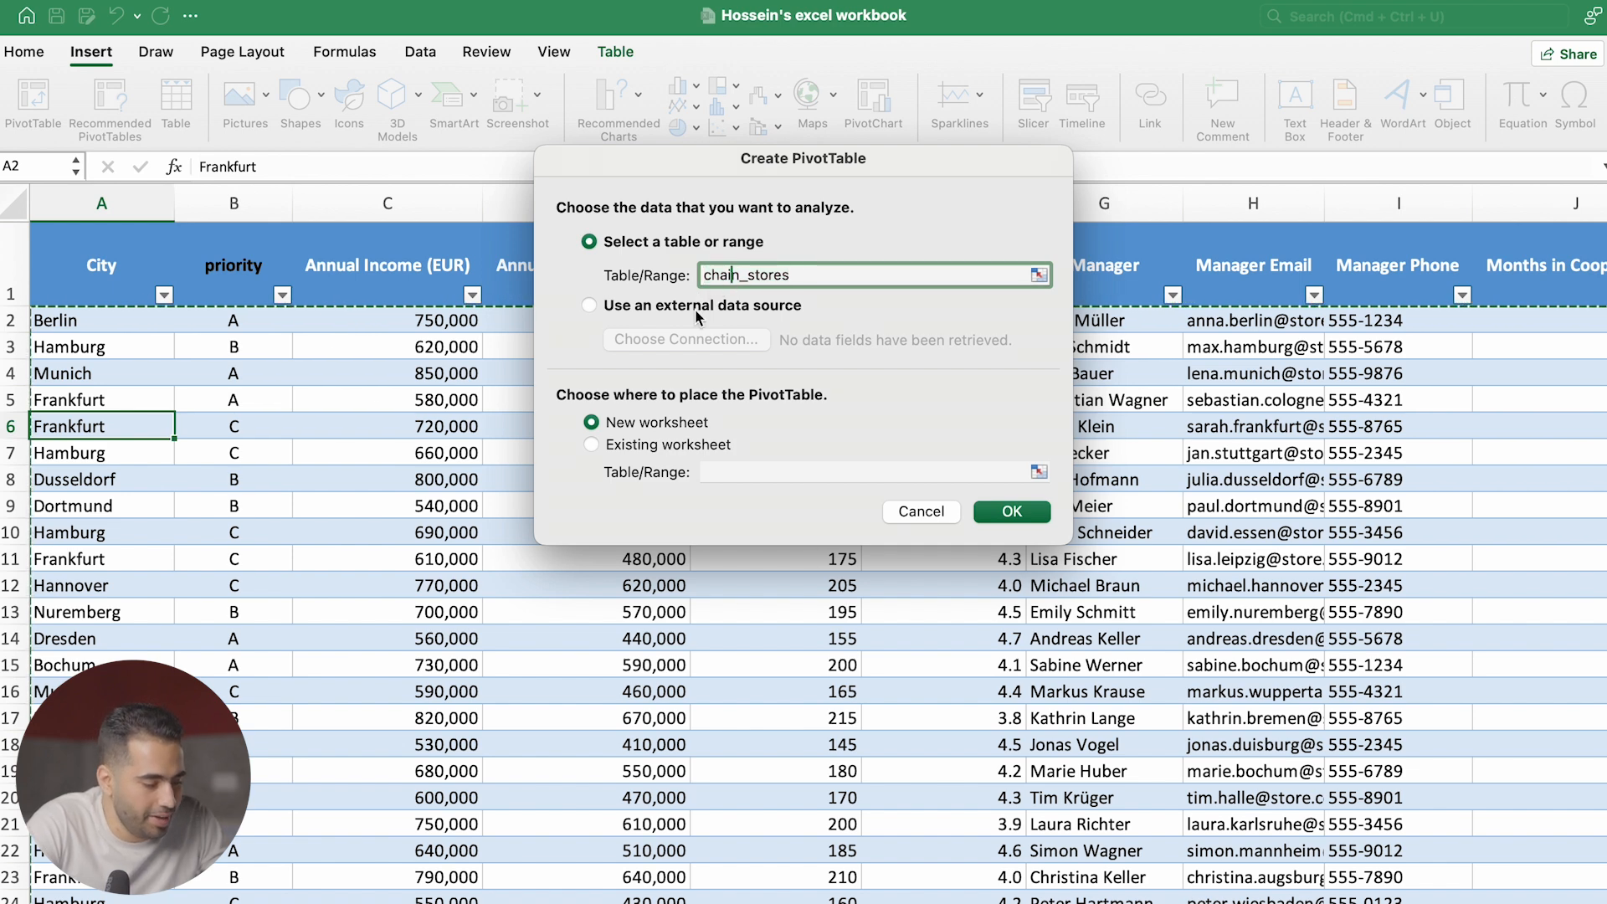
{"action": "left_click", "coordinate": [594, 445]}
{"action": "left_click", "coordinate": [592, 423]}
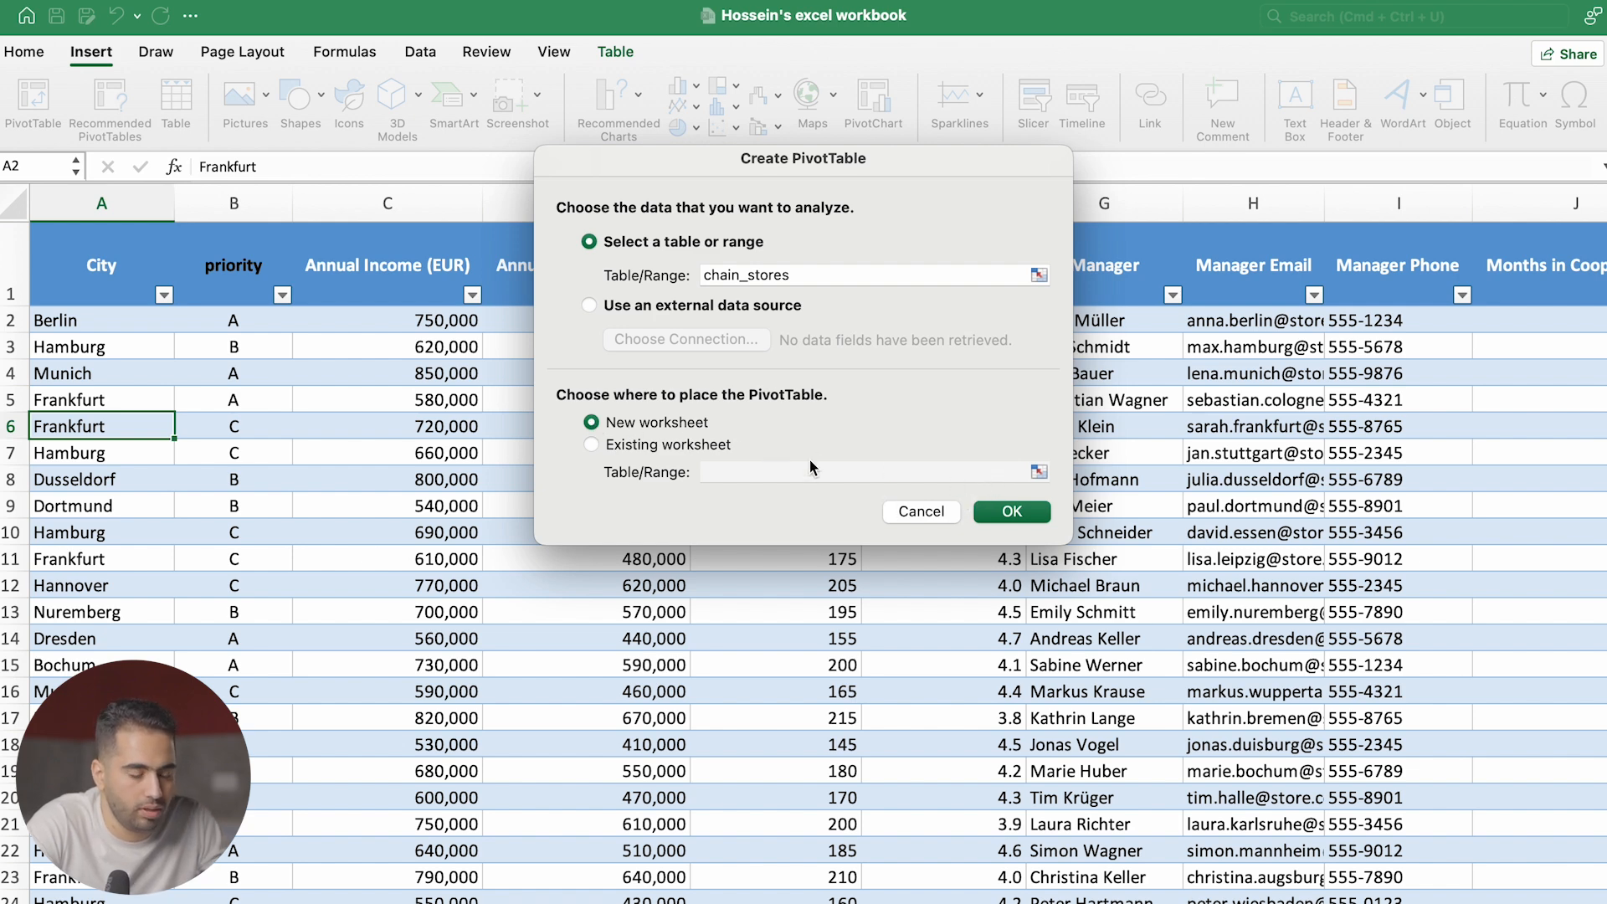
{"action": "left_click", "coordinate": [1011, 511]}
Examine the source fields available for the empty PivotTable, from City through Months in Cooperation
{"action": "scroll", "coordinate": [405, 470], "scroll_direction": "up", "scroll_amount": 3}
{"action": "scroll", "coordinate": [404, 471], "scroll_direction": "left", "scroll_amount": 3}
{"action": "scroll", "coordinate": [405, 470], "scroll_direction": "up", "scroll_amount": 2}
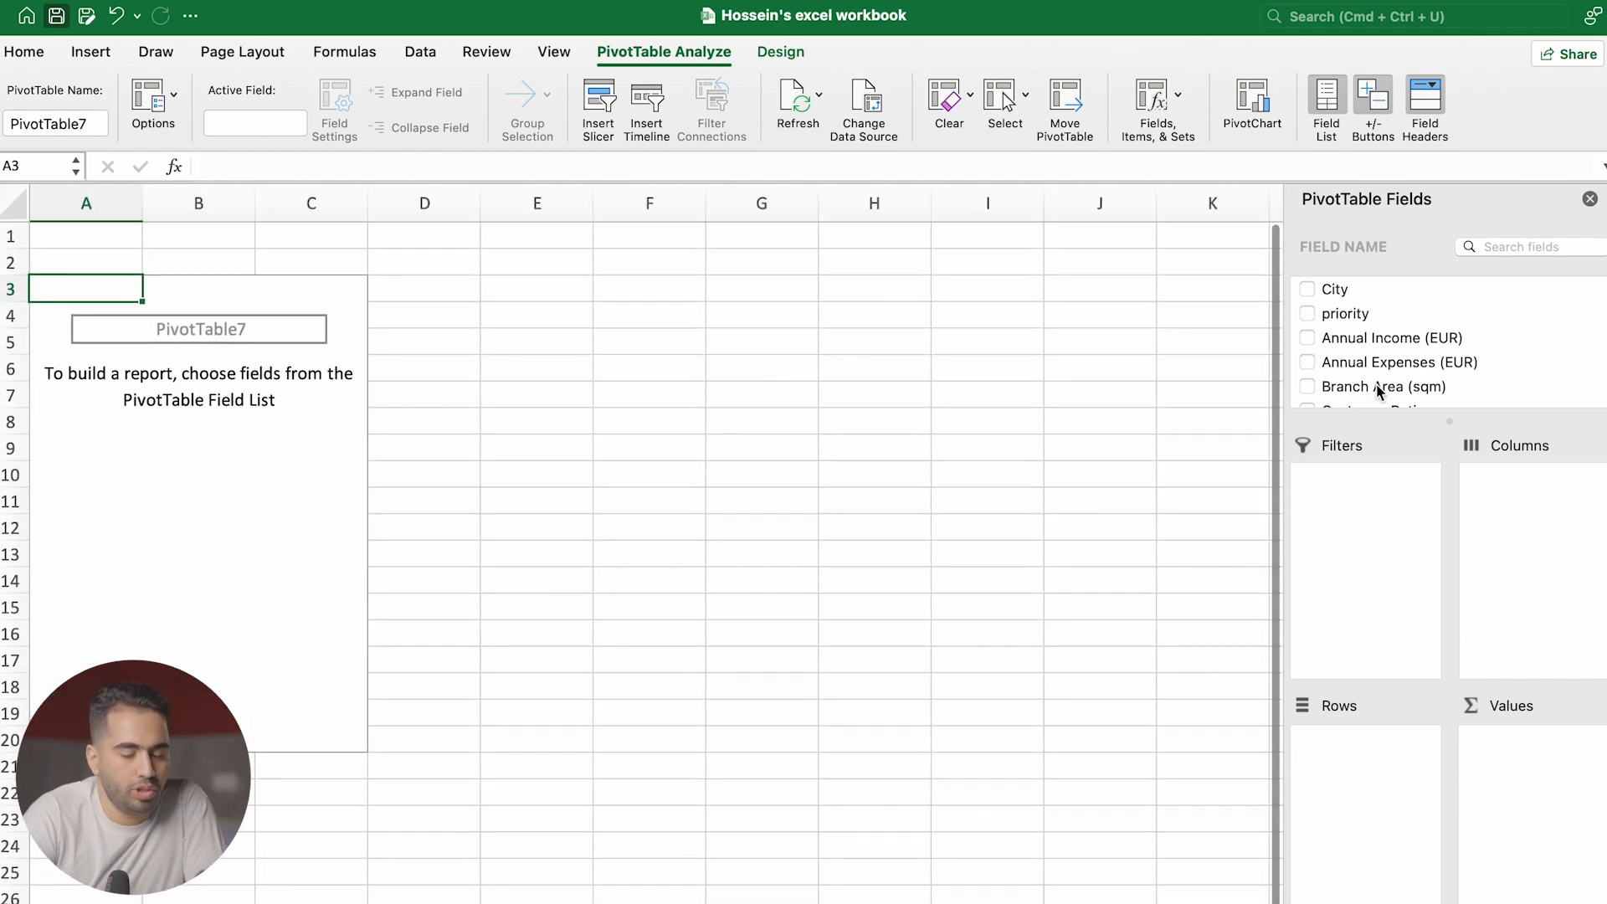
{"action": "scroll", "coordinate": [1377, 368], "scroll_direction": "down", "scroll_amount": 5}
{"action": "scroll", "coordinate": [1373, 358], "scroll_direction": "up", "scroll_amount": 5}
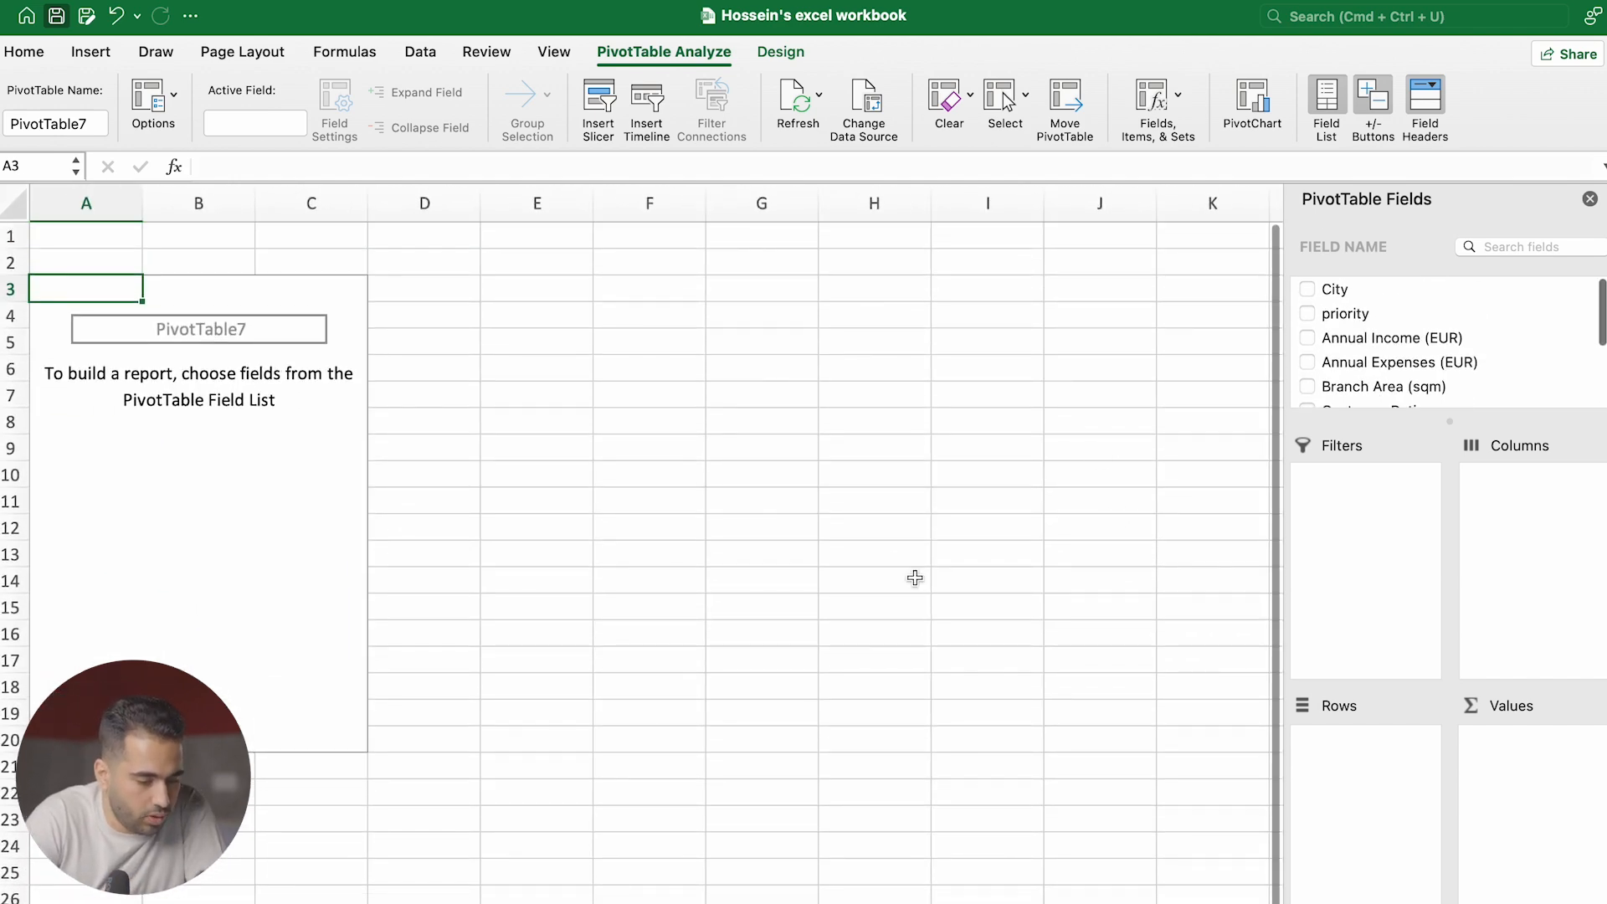
{"action": "left_click", "coordinate": [335, 901]}
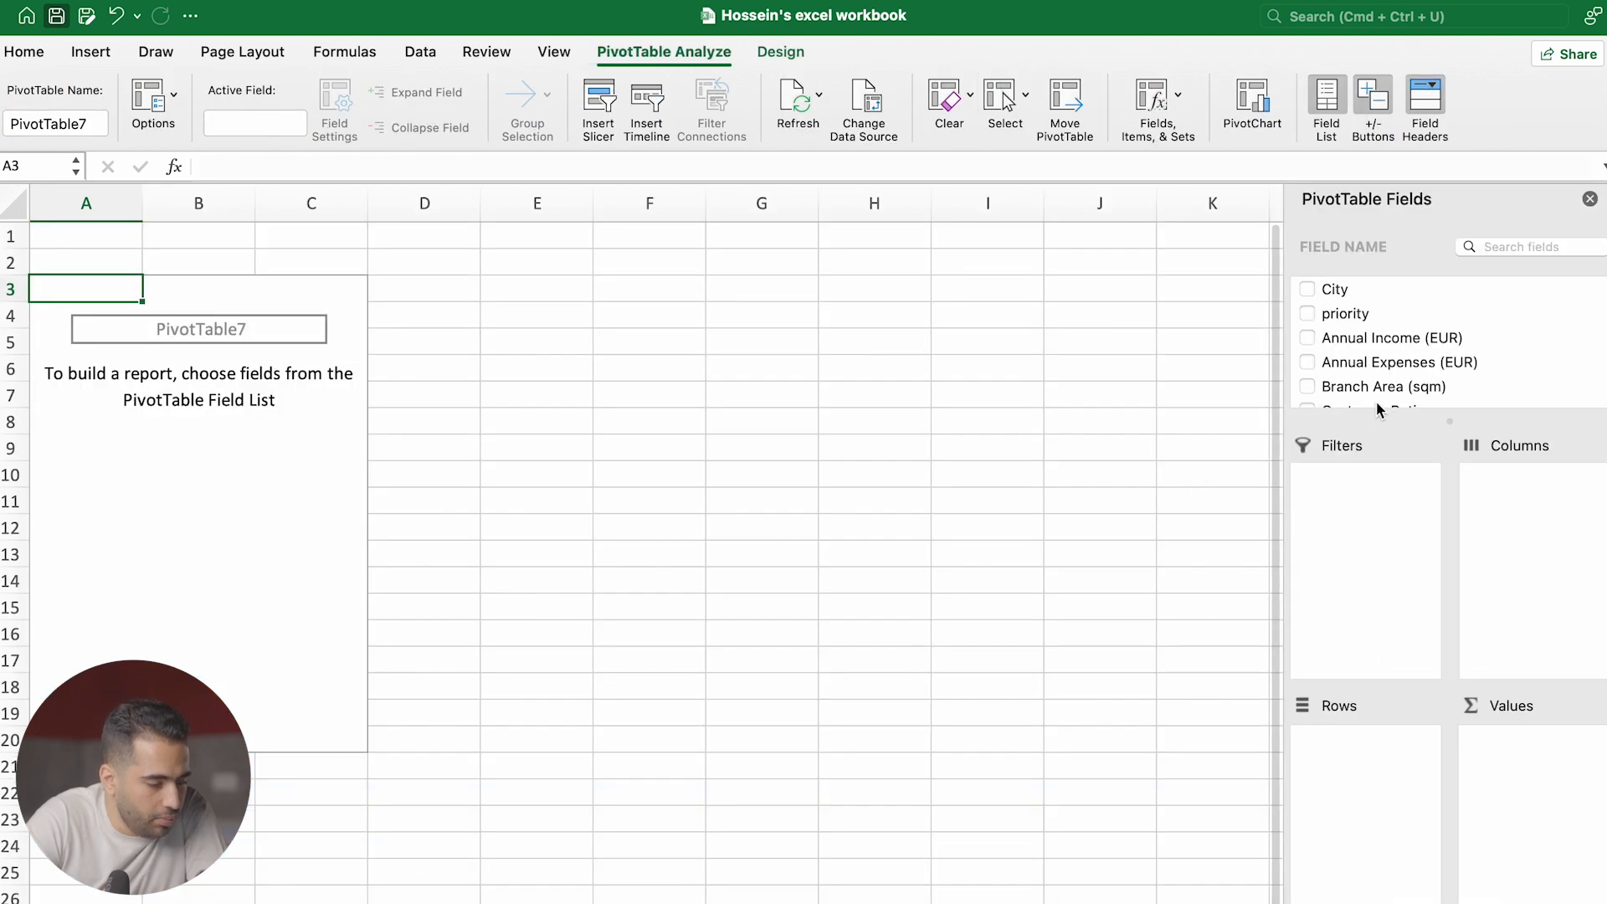
{"action": "scroll", "coordinate": [1410, 395], "scroll_direction": "down", "scroll_amount": 3}
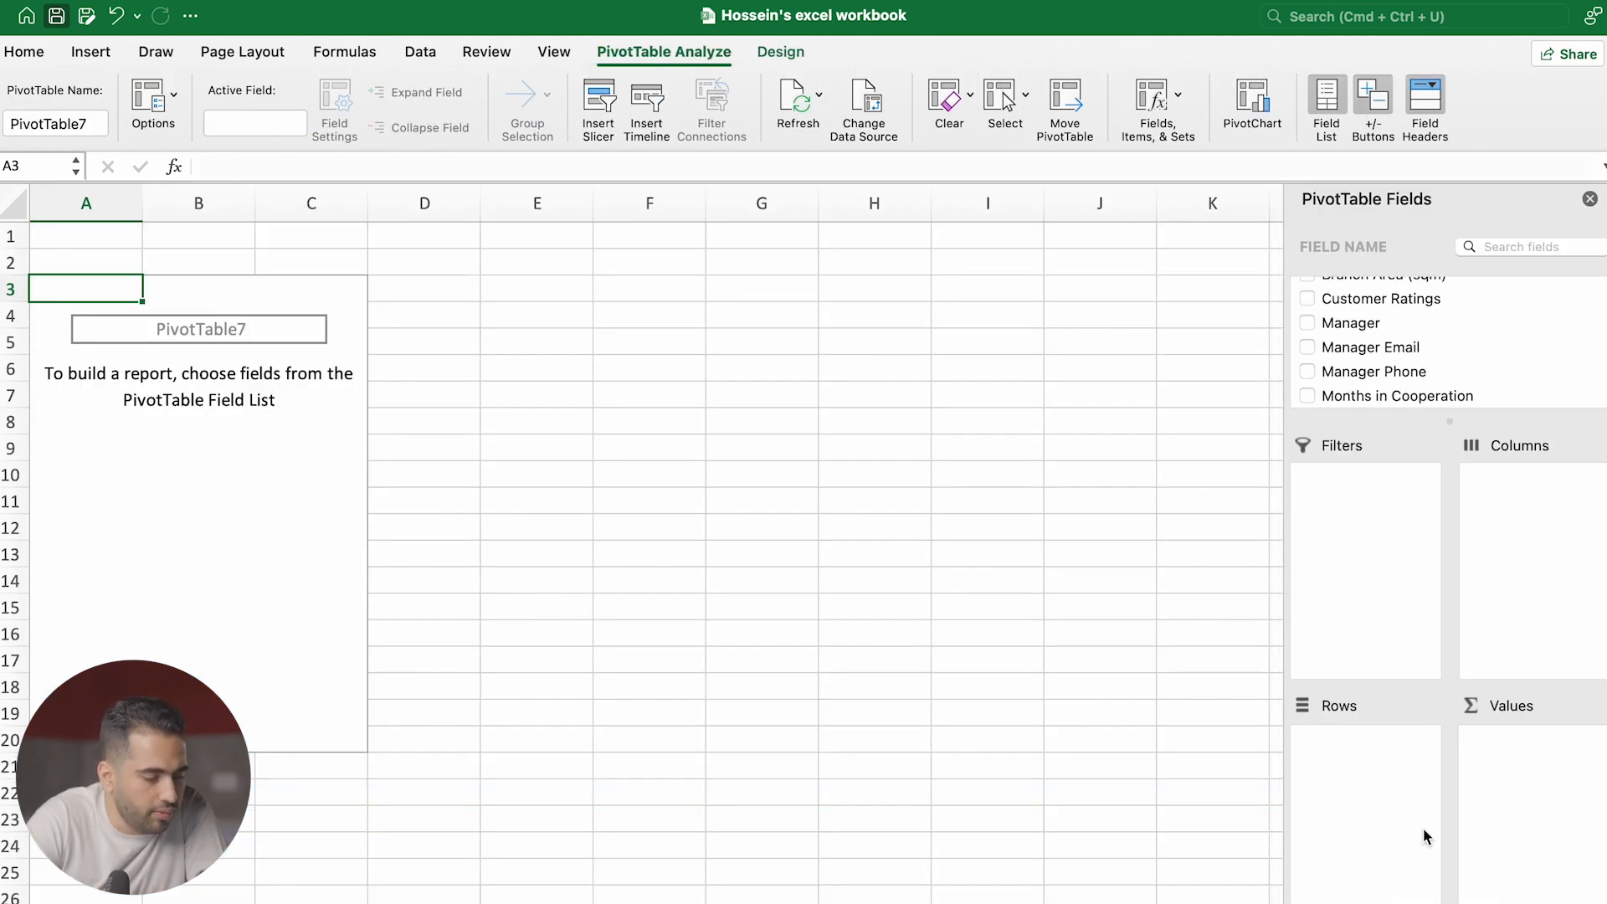
{"action": "scroll", "coordinate": [1413, 355], "scroll_direction": "up", "scroll_amount": 3}
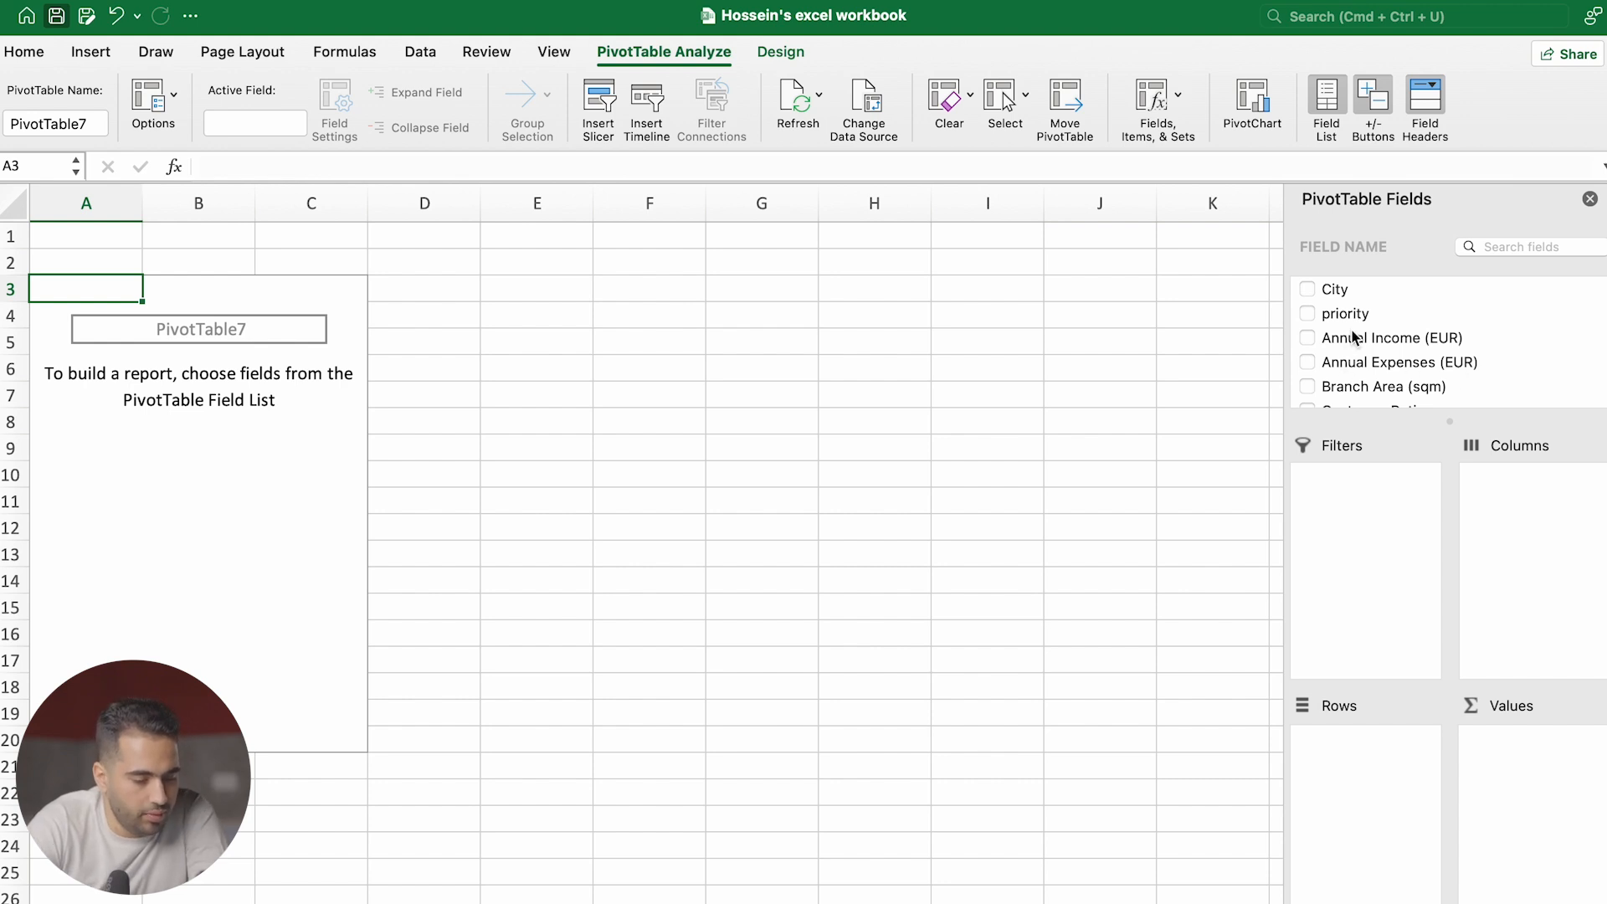
Add Annual Income (EUR) to the PivotTable as a value field
{"action": "left_click_drag", "start_coordinate": [1394, 345], "coordinate": [1559, 792]}
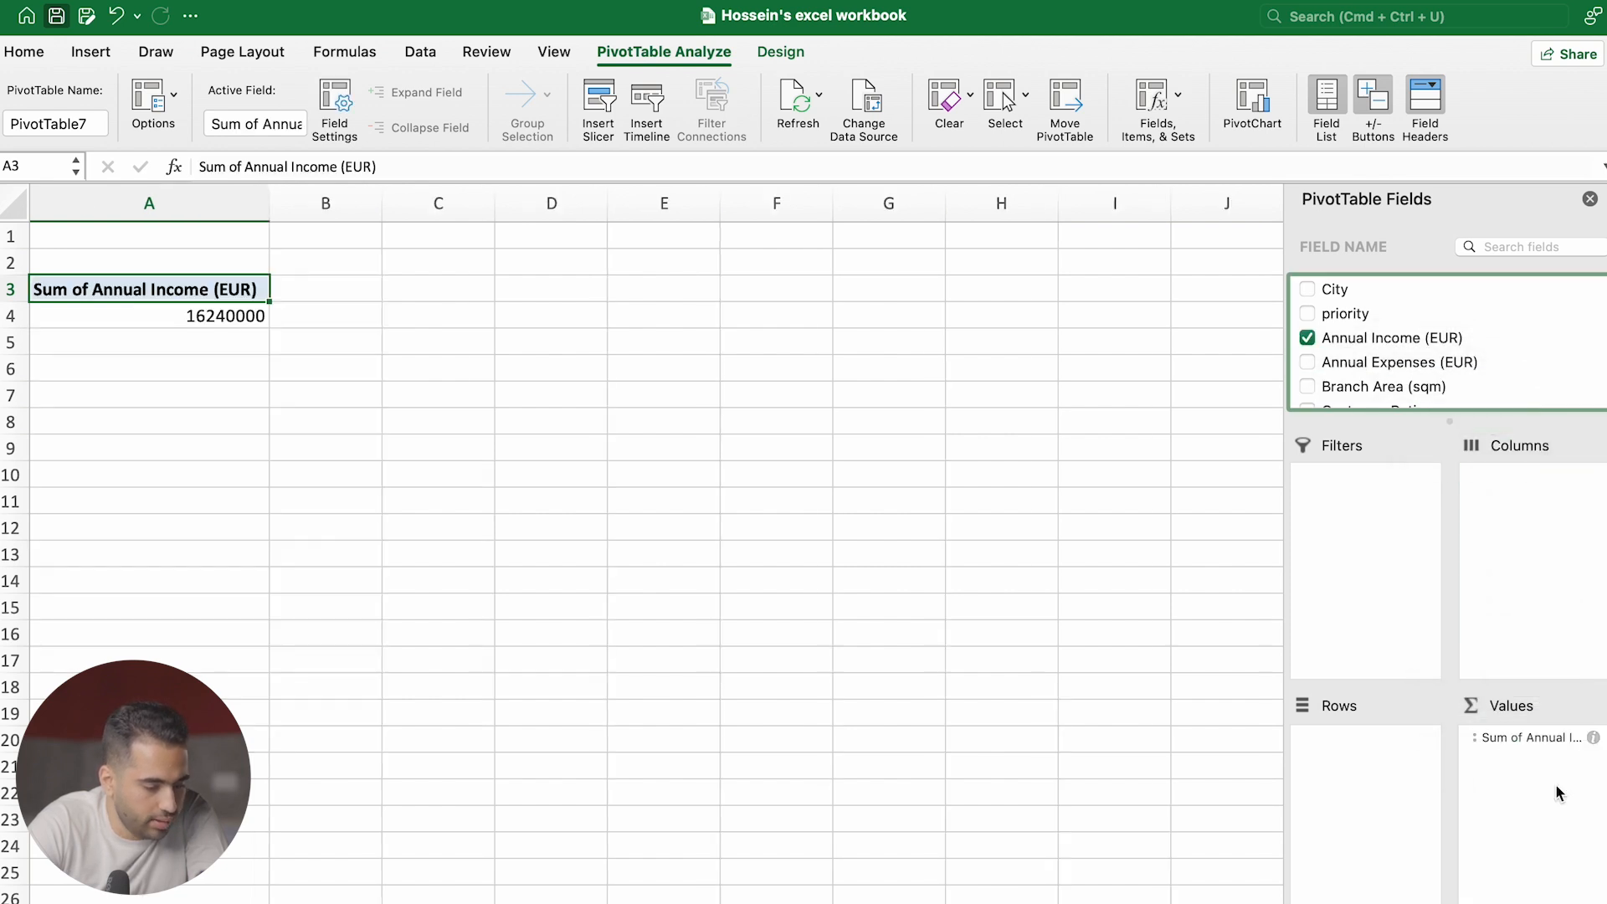
{"action": "left_click", "coordinate": [173, 317]}
{"action": "left_click", "coordinate": [229, 297]}
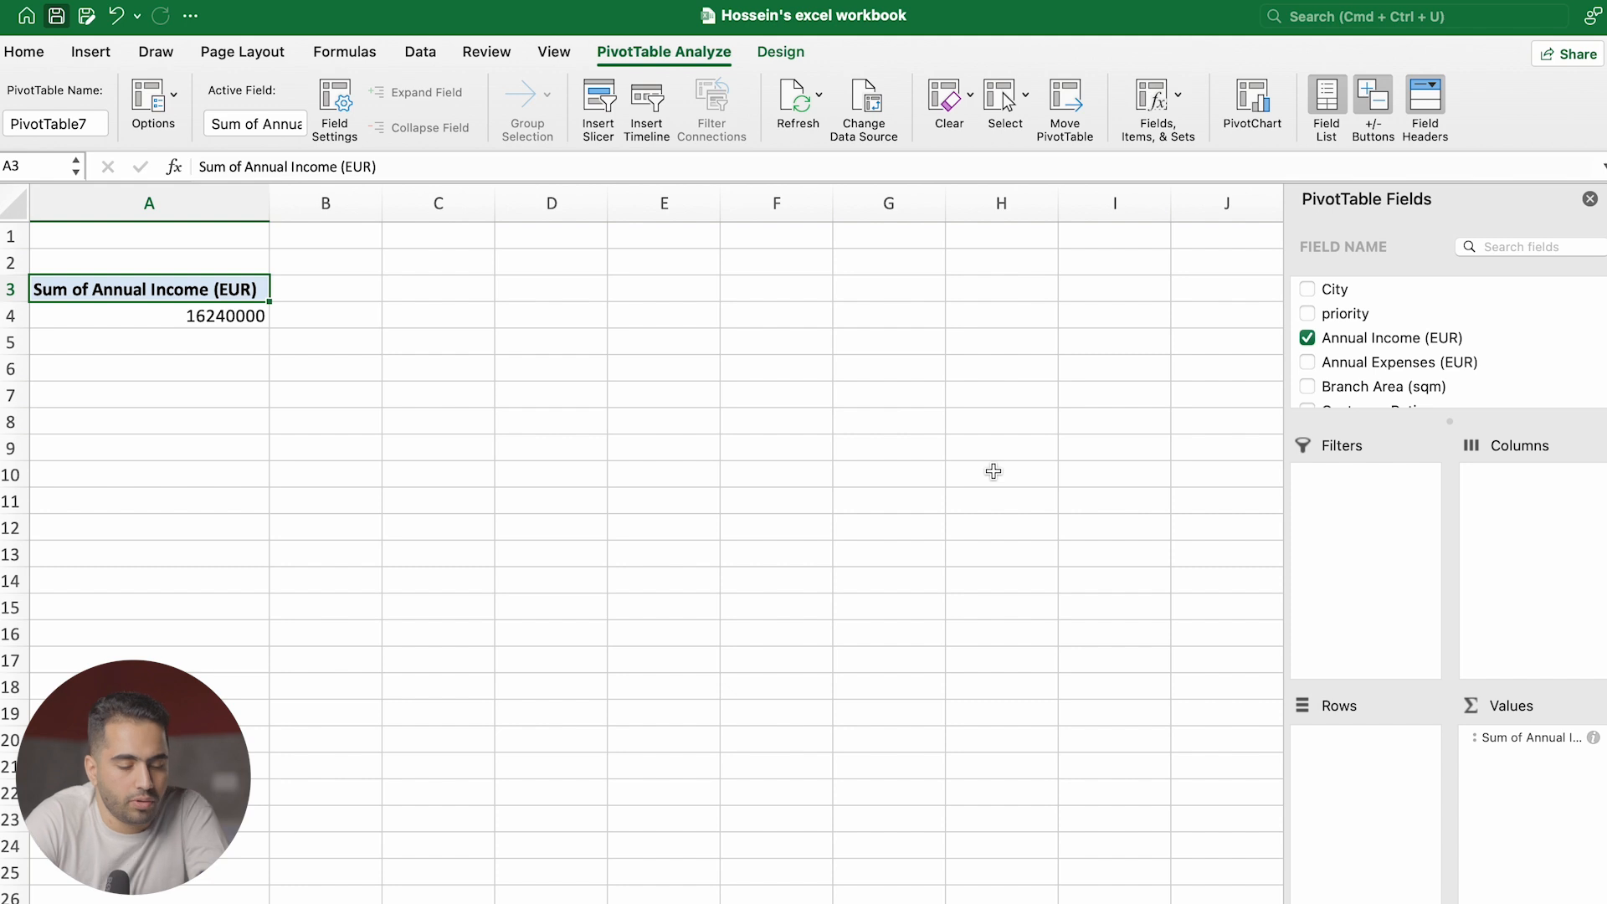
Look through the Count, Average and Max summary functions for the annual income value field and keep Sum
{"action": "left_click", "coordinate": [1593, 739]}
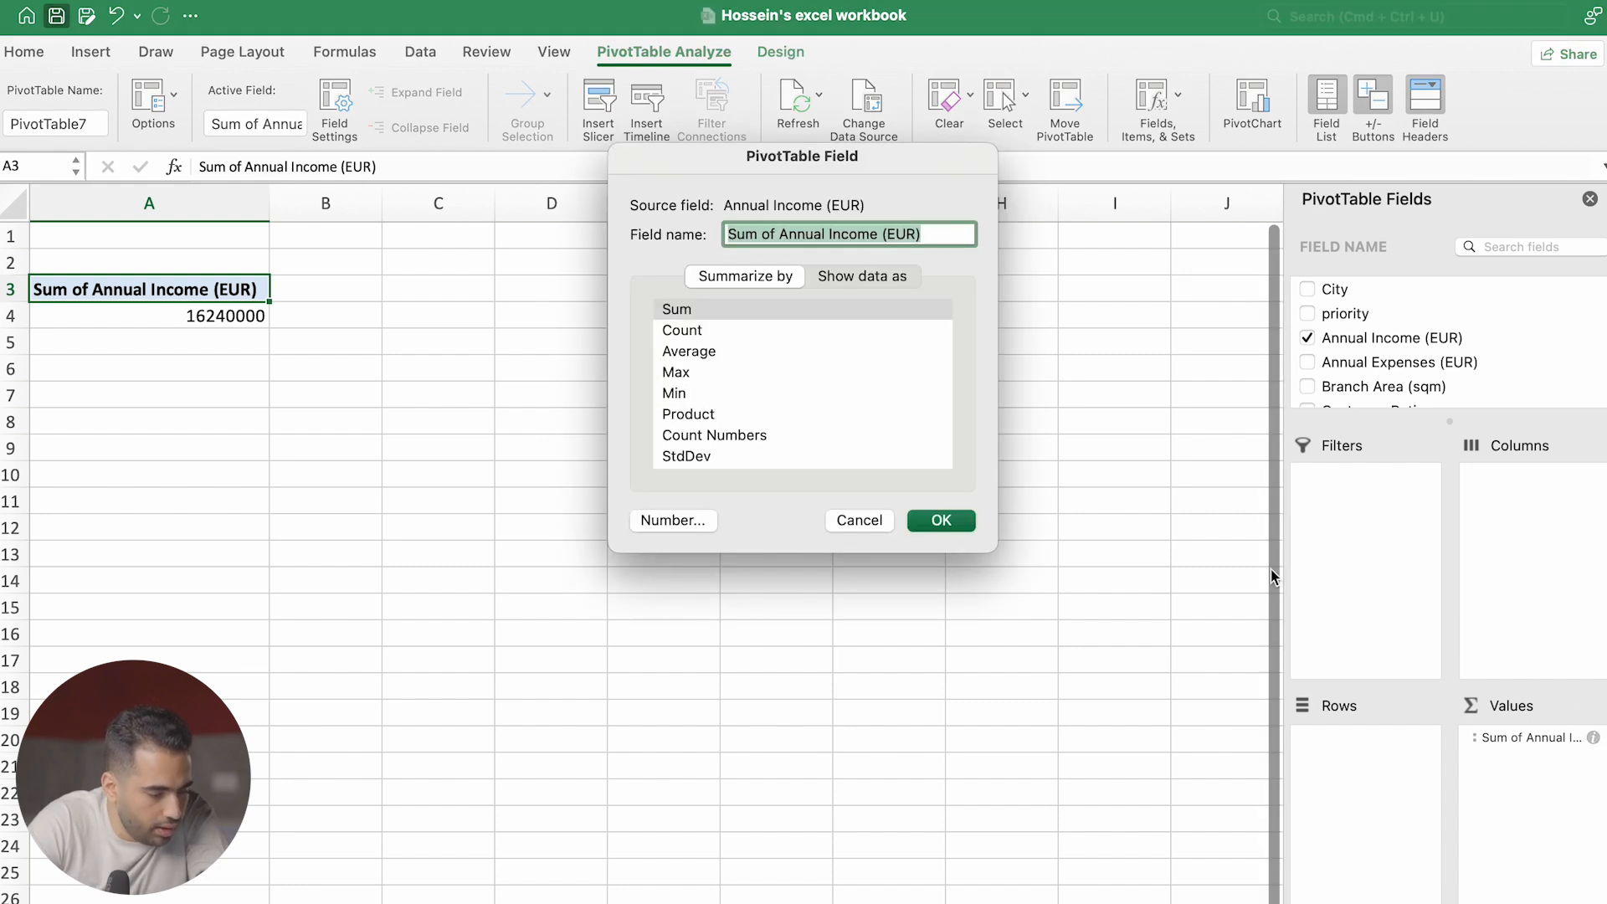
{"action": "left_click", "coordinate": [710, 332]}
{"action": "left_click", "coordinate": [704, 353]}
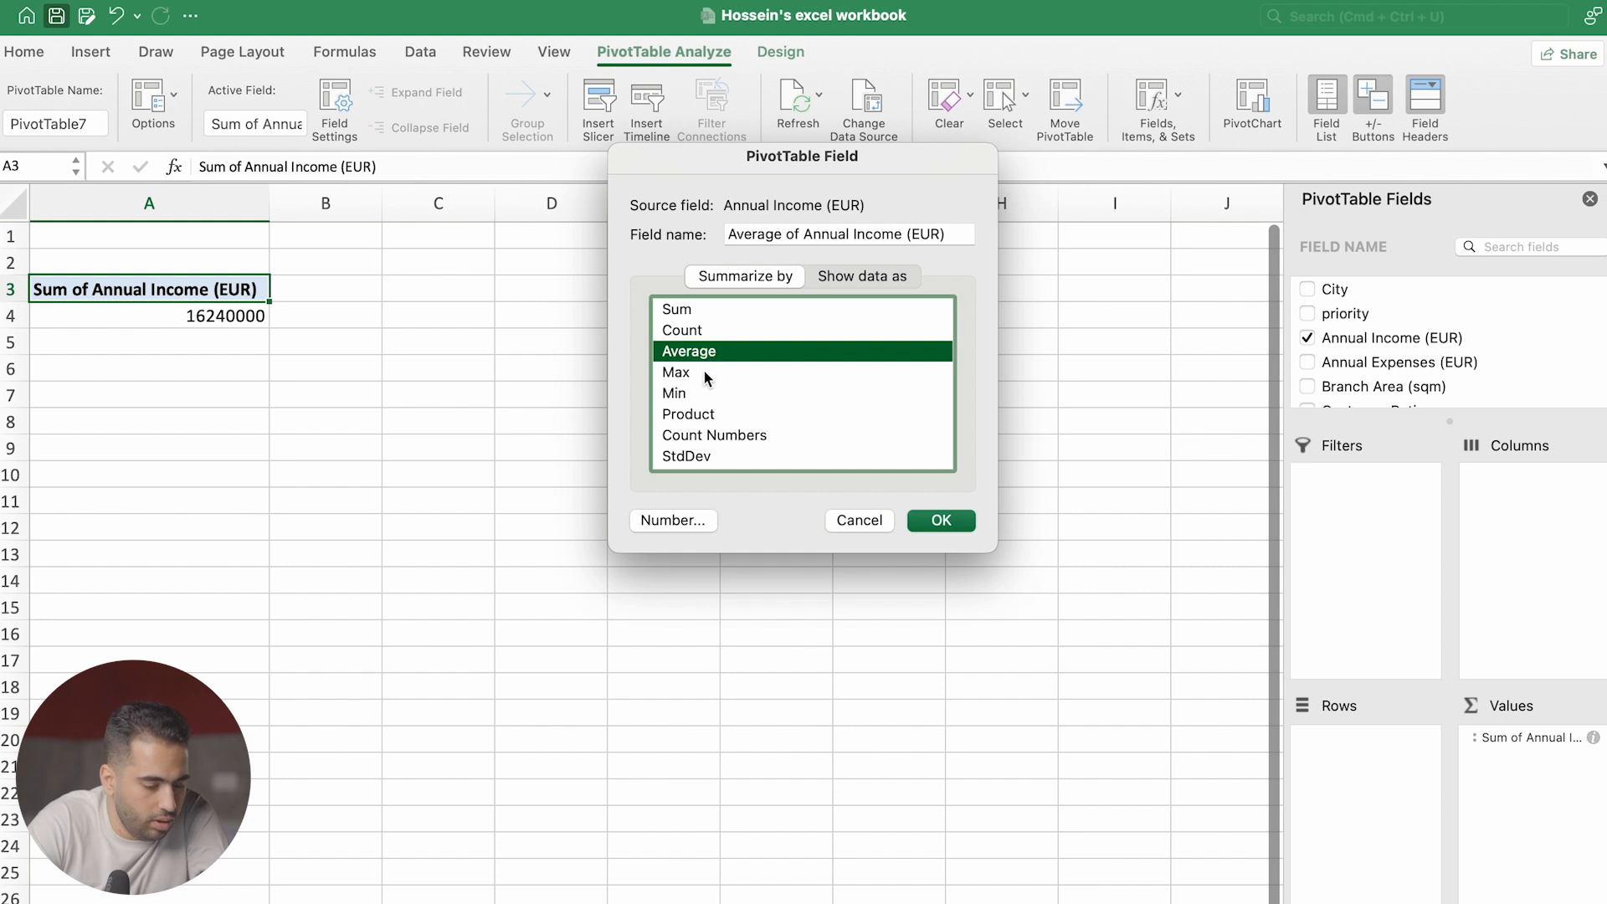
{"action": "left_click", "coordinate": [708, 334]}
{"action": "left_click", "coordinate": [711, 355]}
{"action": "left_click", "coordinate": [705, 374]}
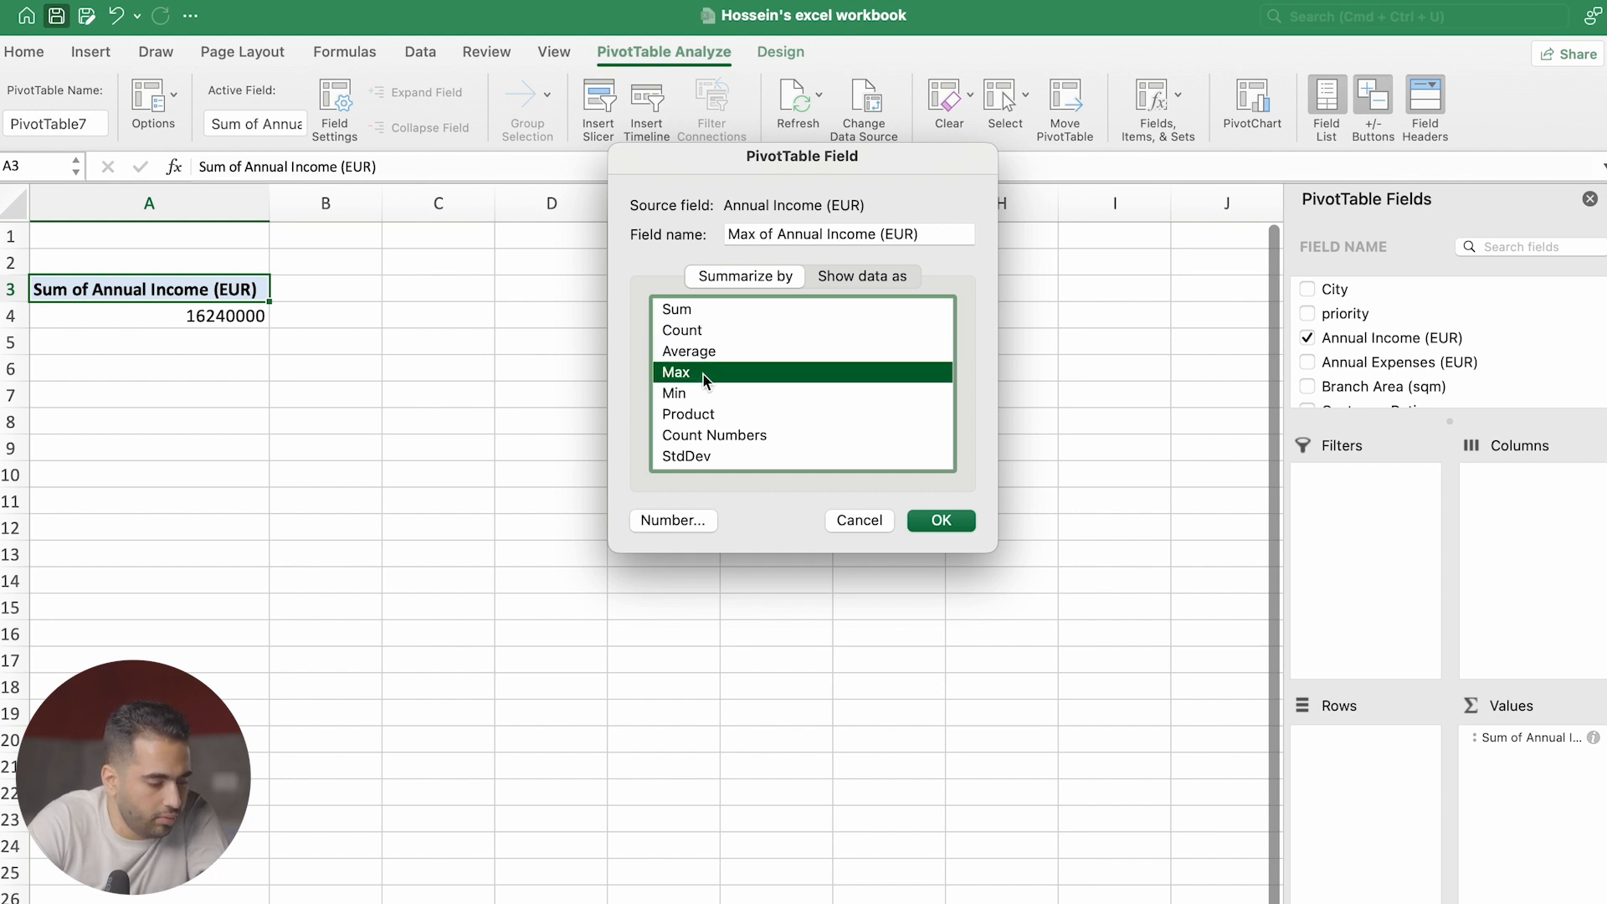
{"action": "left_click", "coordinate": [709, 308]}
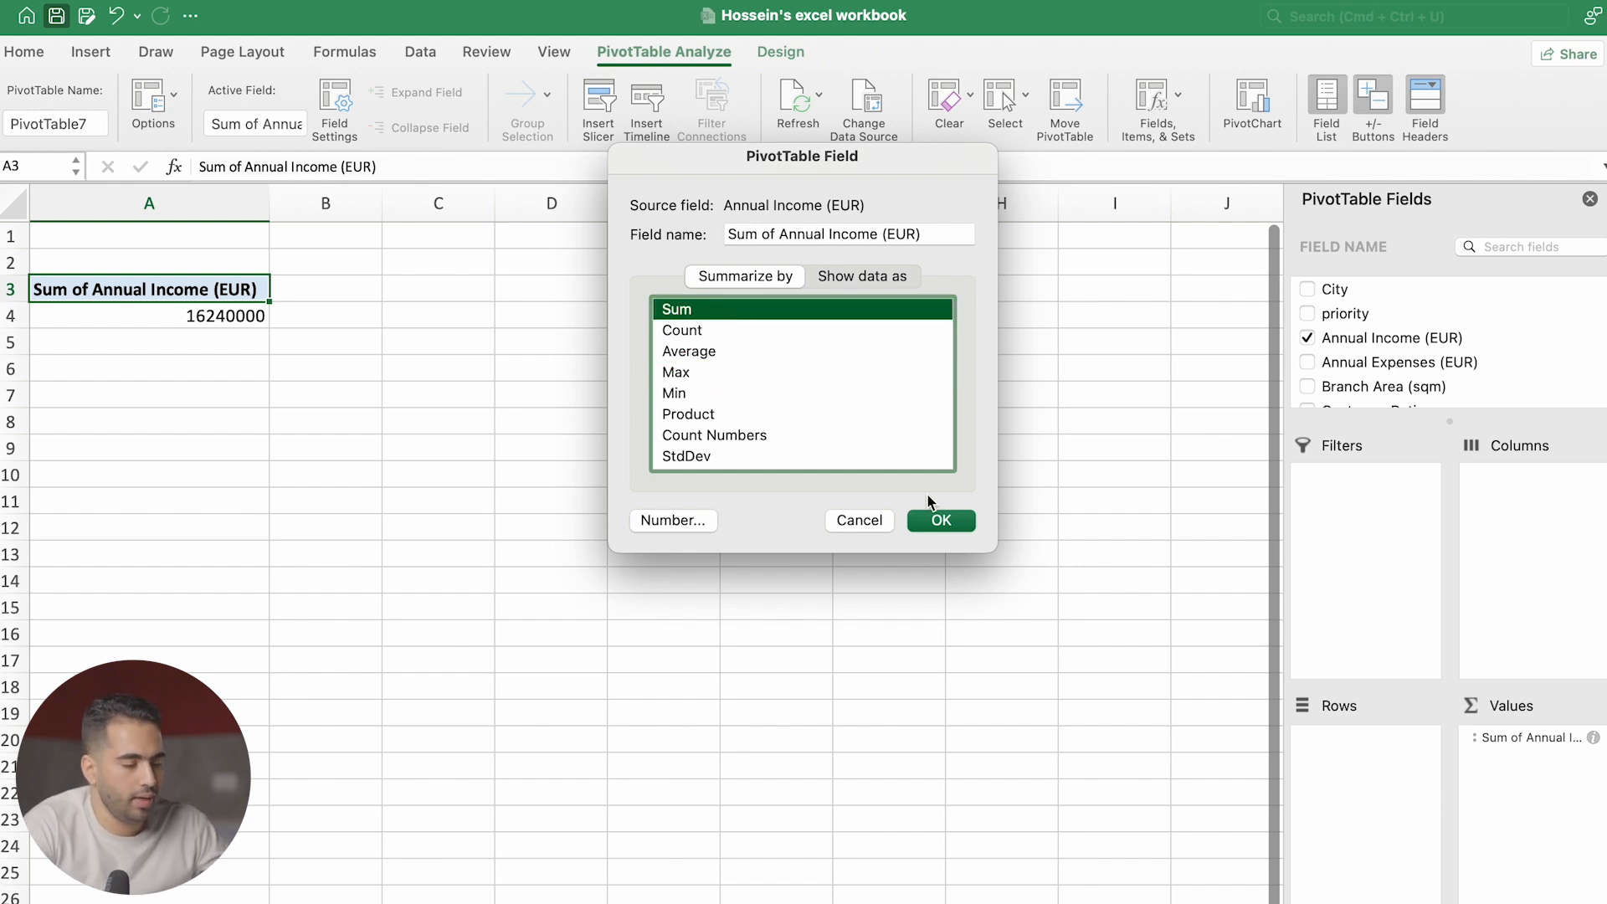
{"action": "left_click", "coordinate": [939, 521]}
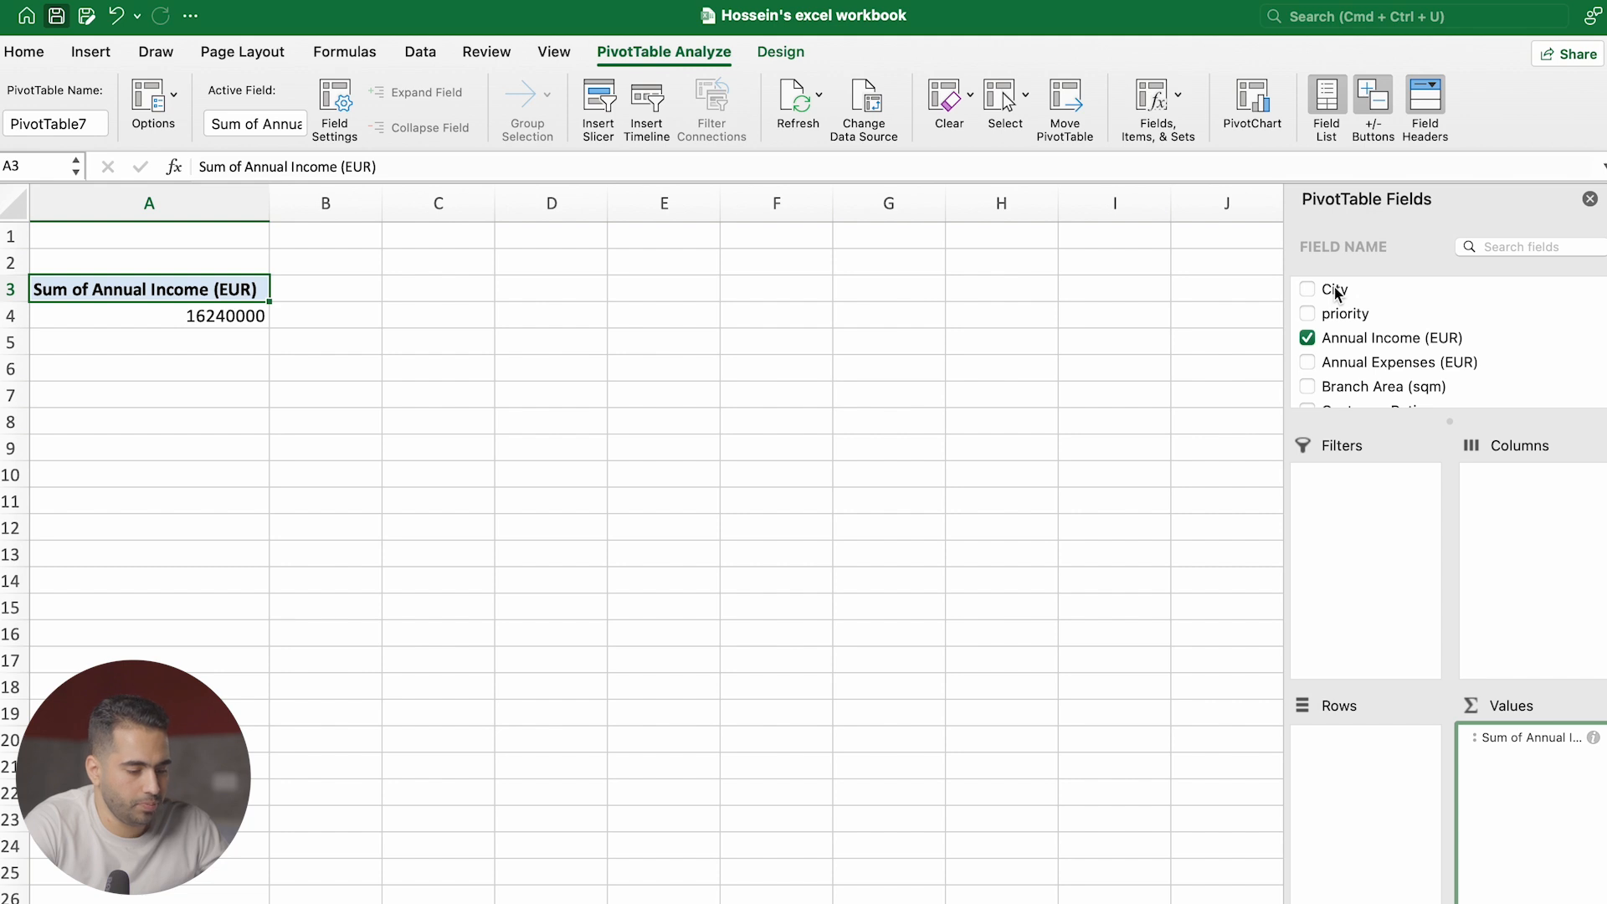
Add City as the PivotTable's row field to break the annual income down by city
{"action": "left_click_drag", "start_coordinate": [1335, 293], "coordinate": [1351, 755]}
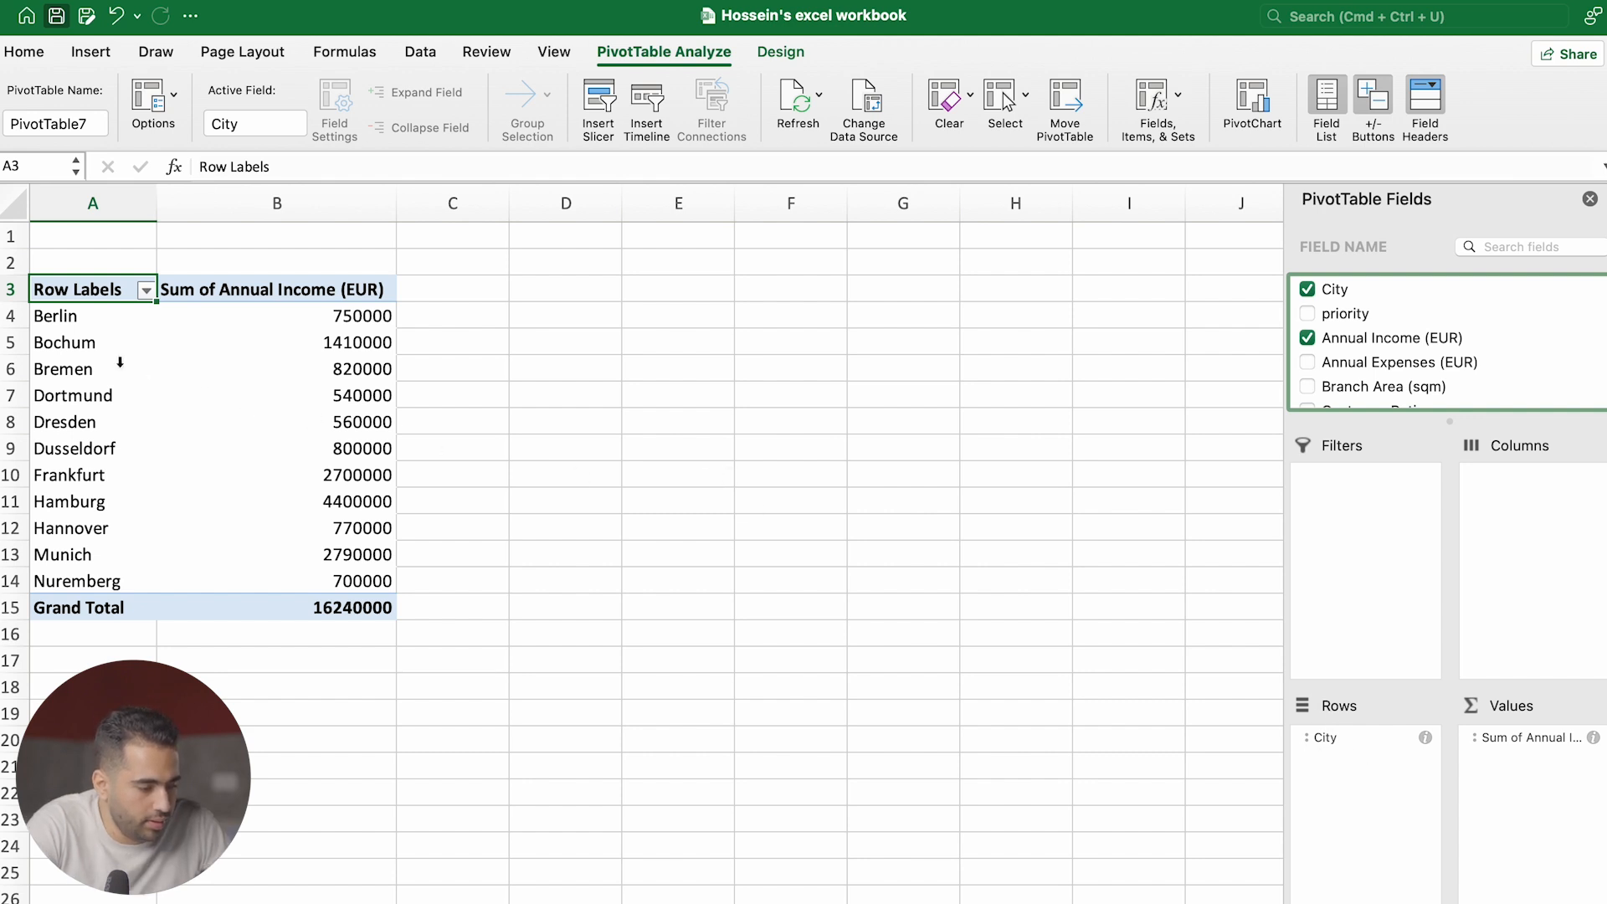
{"action": "left_click_drag", "start_coordinate": [207, 317], "coordinate": [170, 481]}
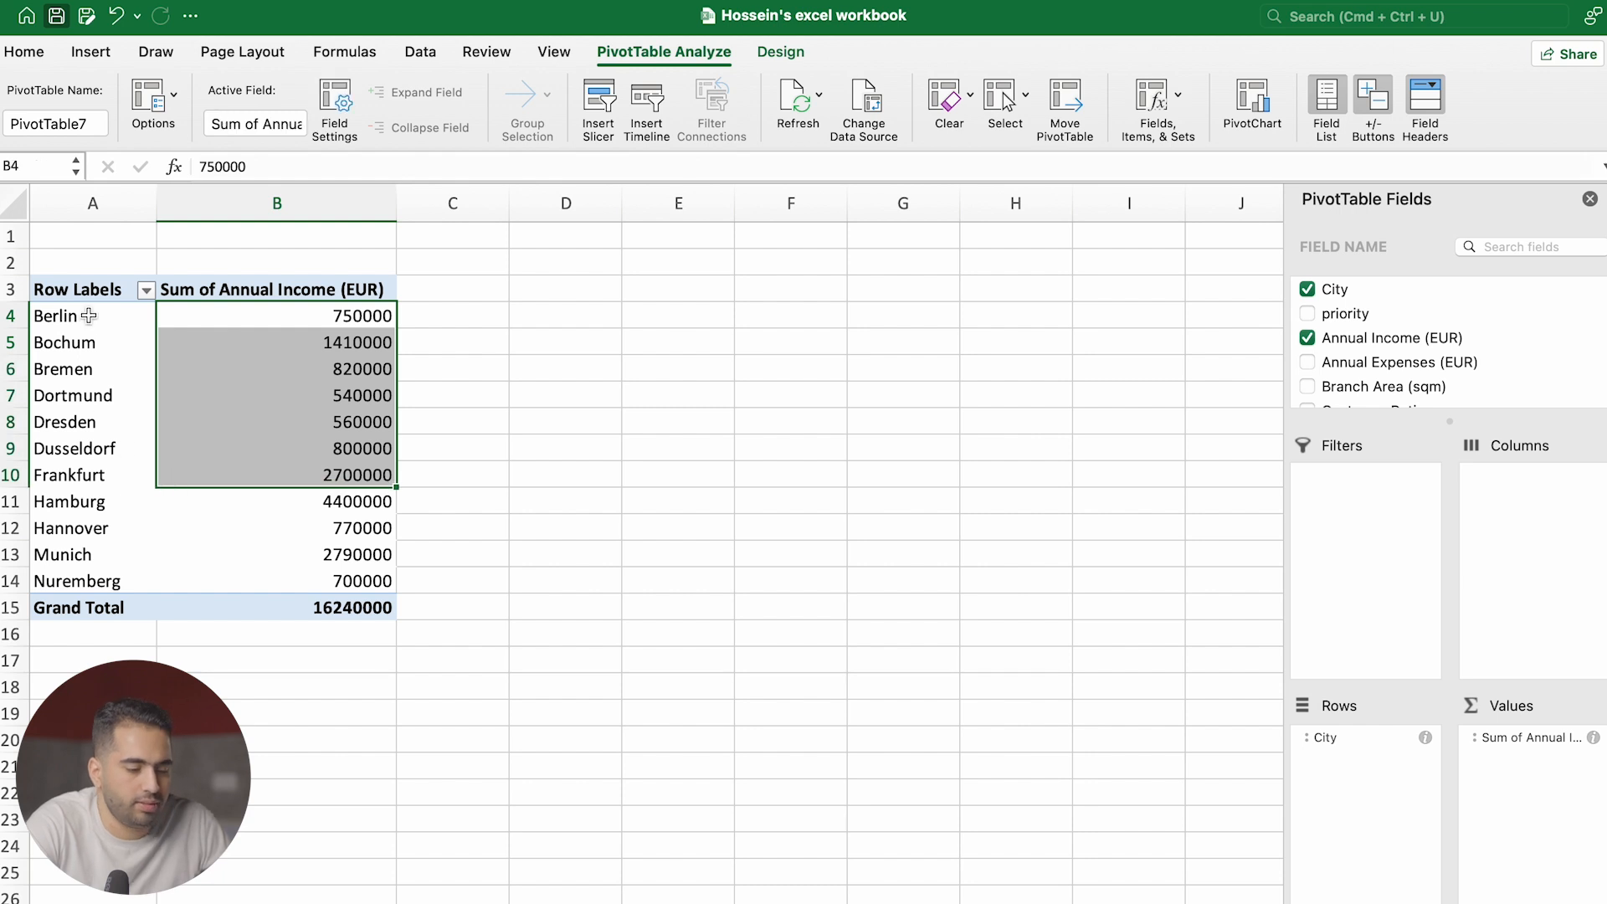
{"action": "left_click", "coordinate": [87, 343]}
{"action": "left_click", "coordinate": [71, 485]}
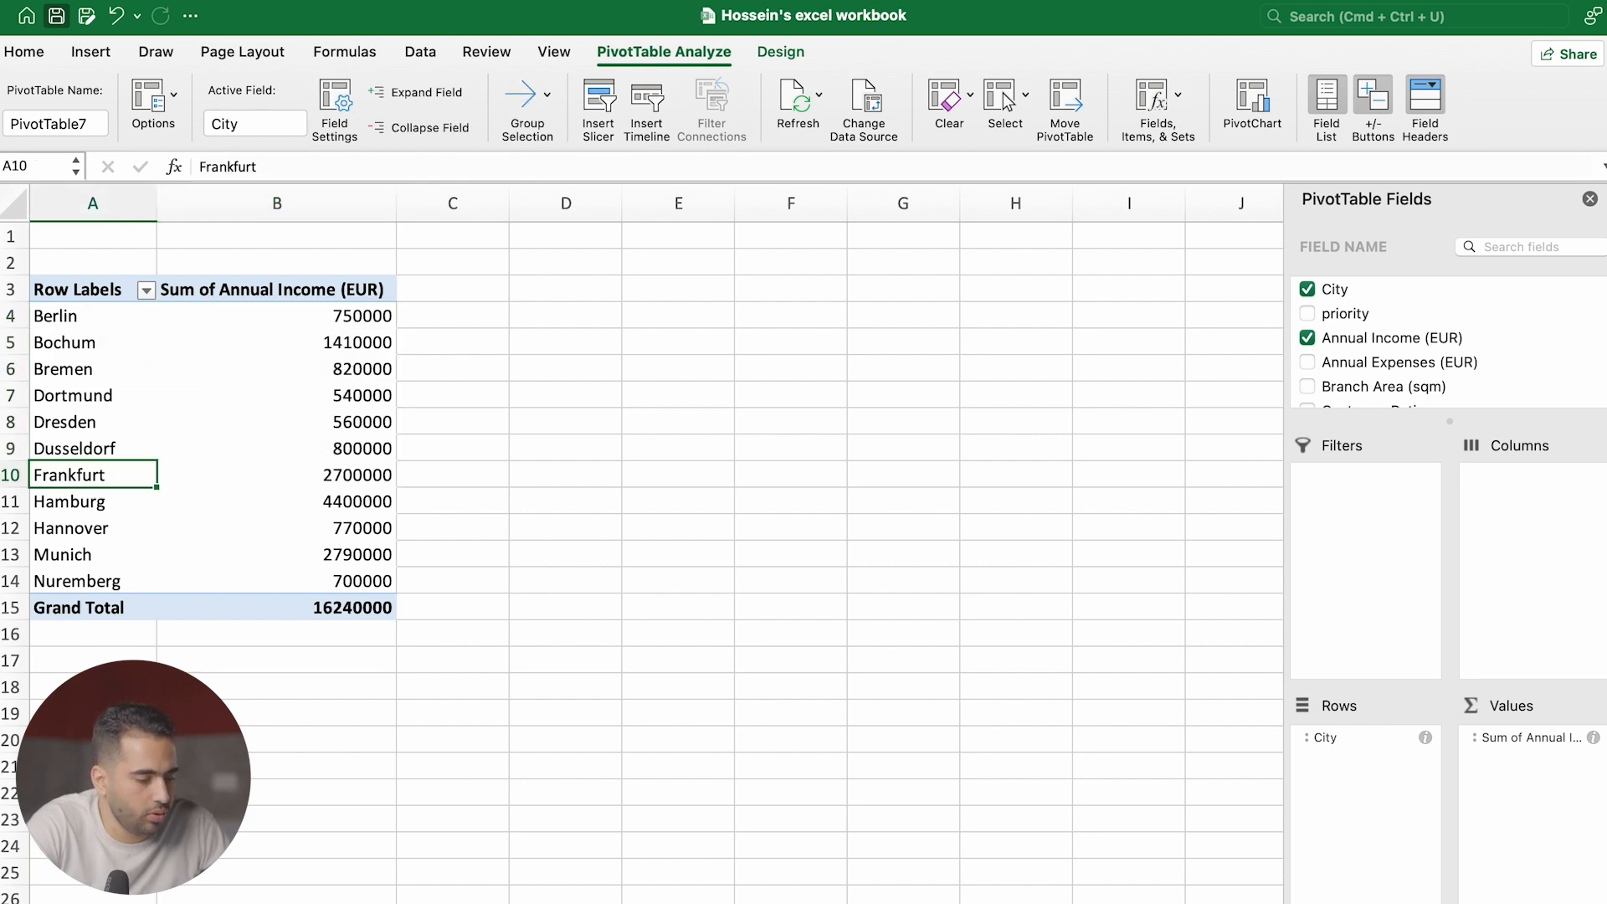
{"action": "left_click", "coordinate": [352, 339]}
{"action": "left_click_drag", "start_coordinate": [374, 324], "coordinate": [343, 535]}
{"action": "left_click", "coordinate": [351, 474]}
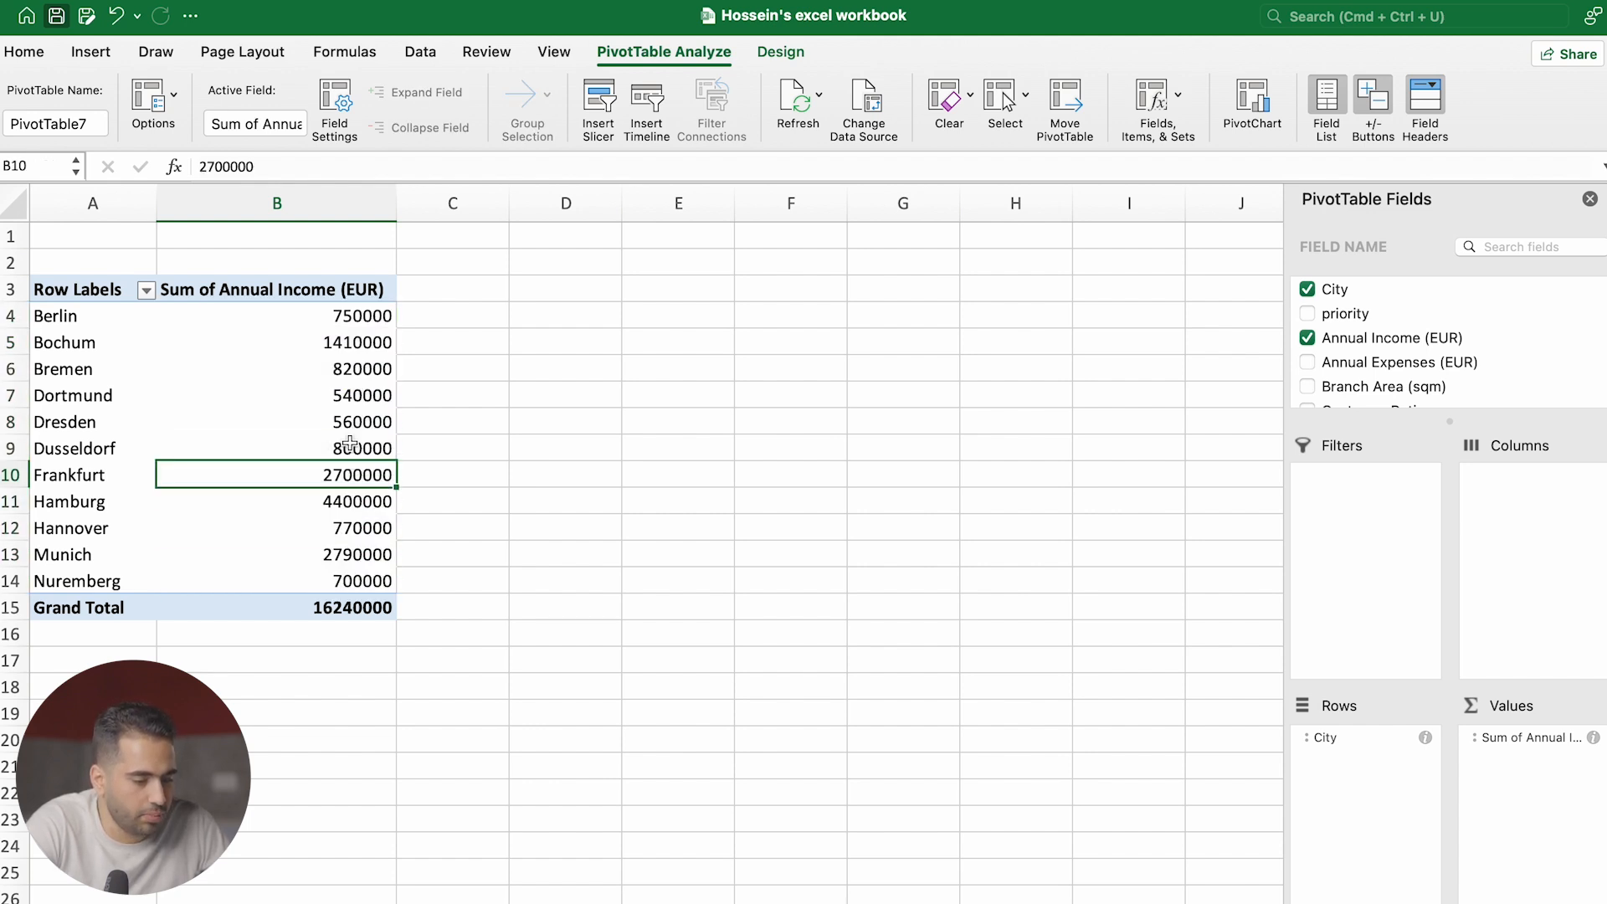
Format the annual income values in the PivotTable as euro currency with two decimal places
{"action": "left_click", "coordinate": [353, 345]}
{"action": "right_click", "coordinate": [353, 346]}
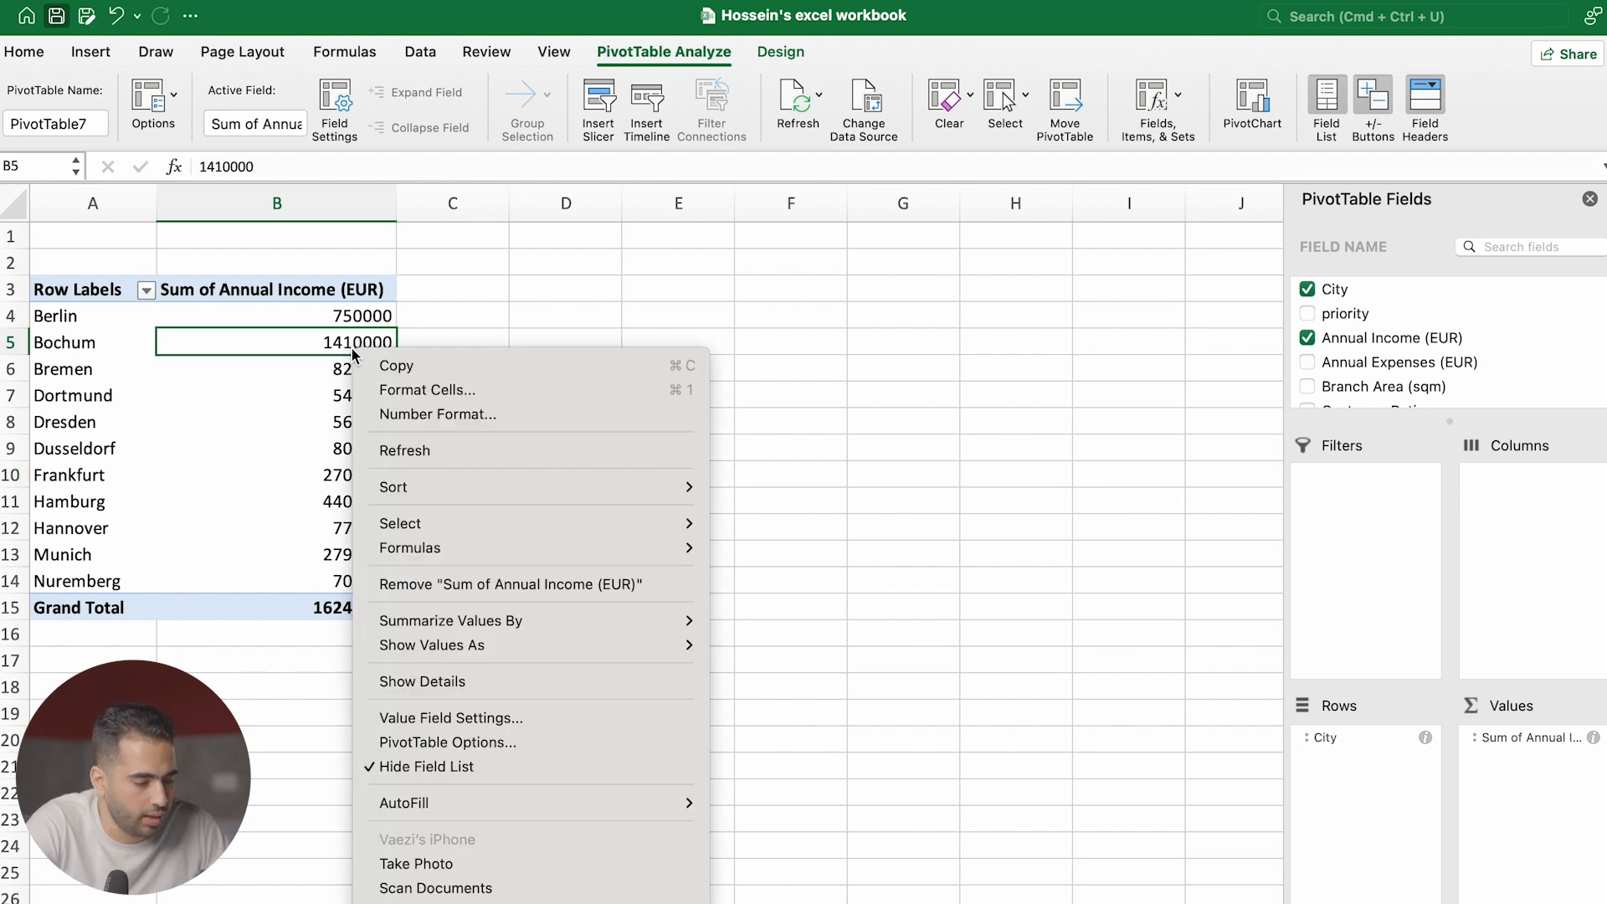
{"action": "left_click", "coordinate": [434, 415]}
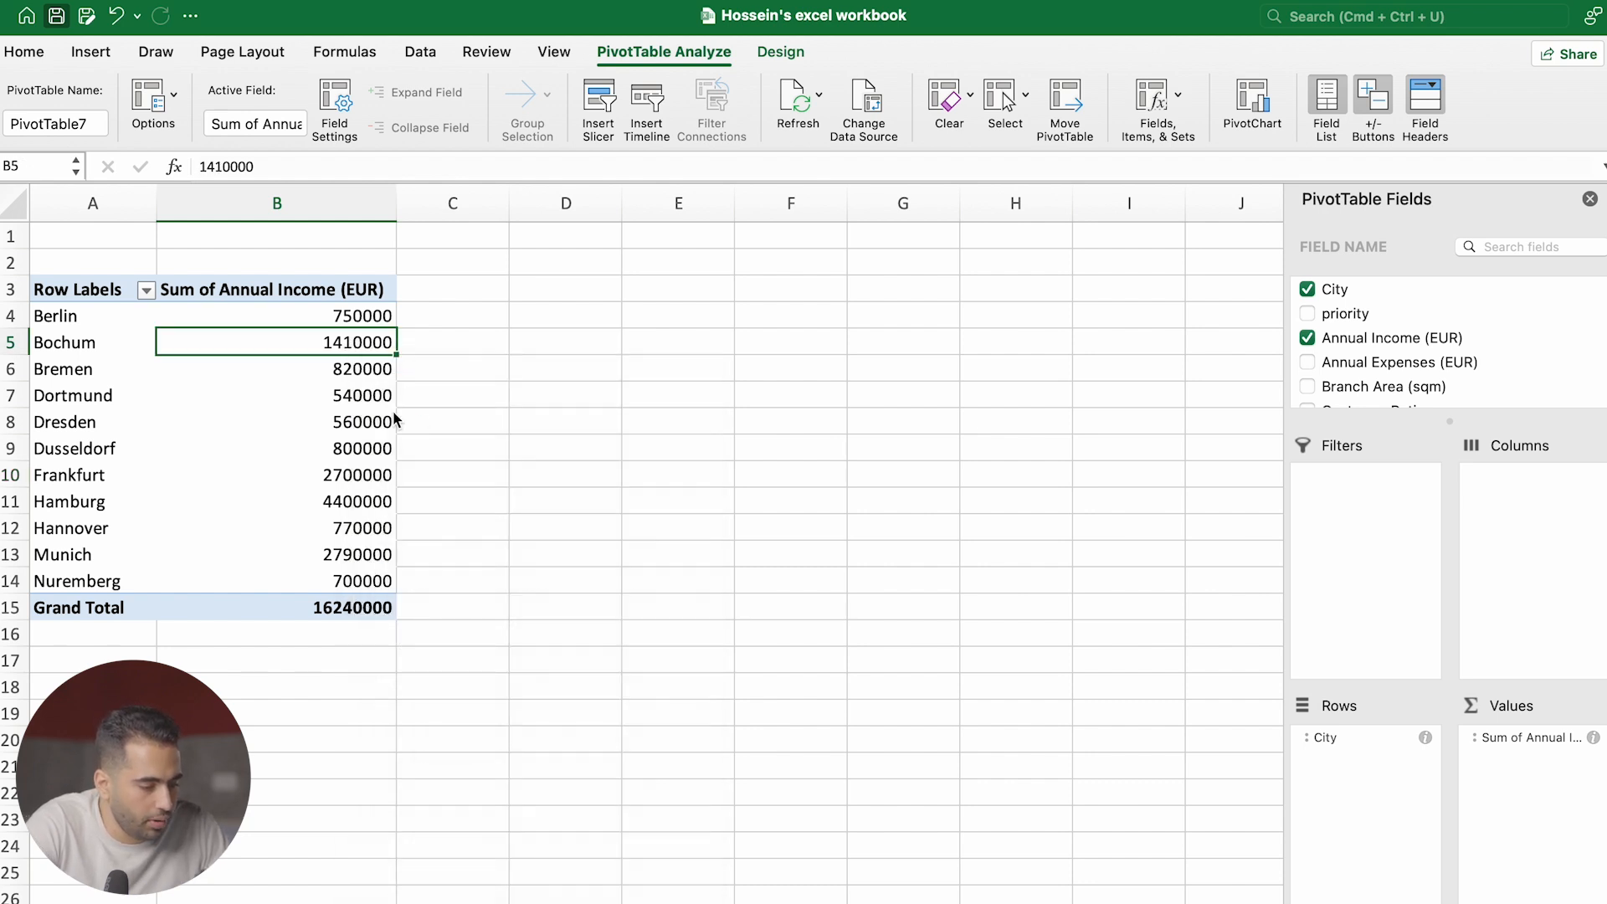
{"action": "left_click", "coordinate": [255, 219]}
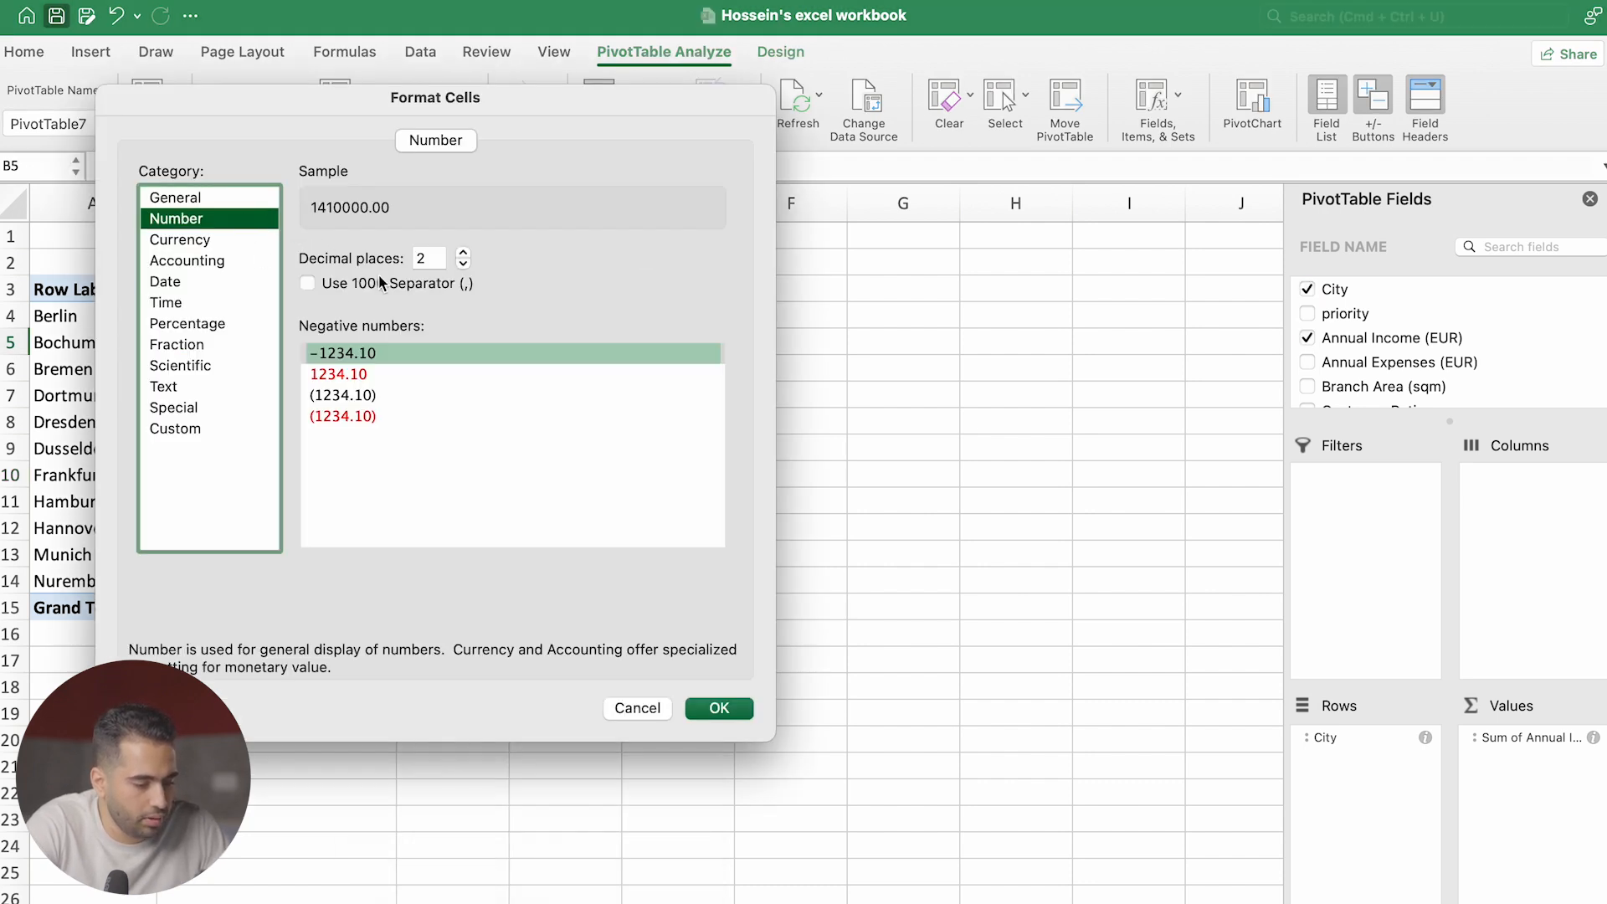
{"action": "left_click", "coordinate": [308, 285]}
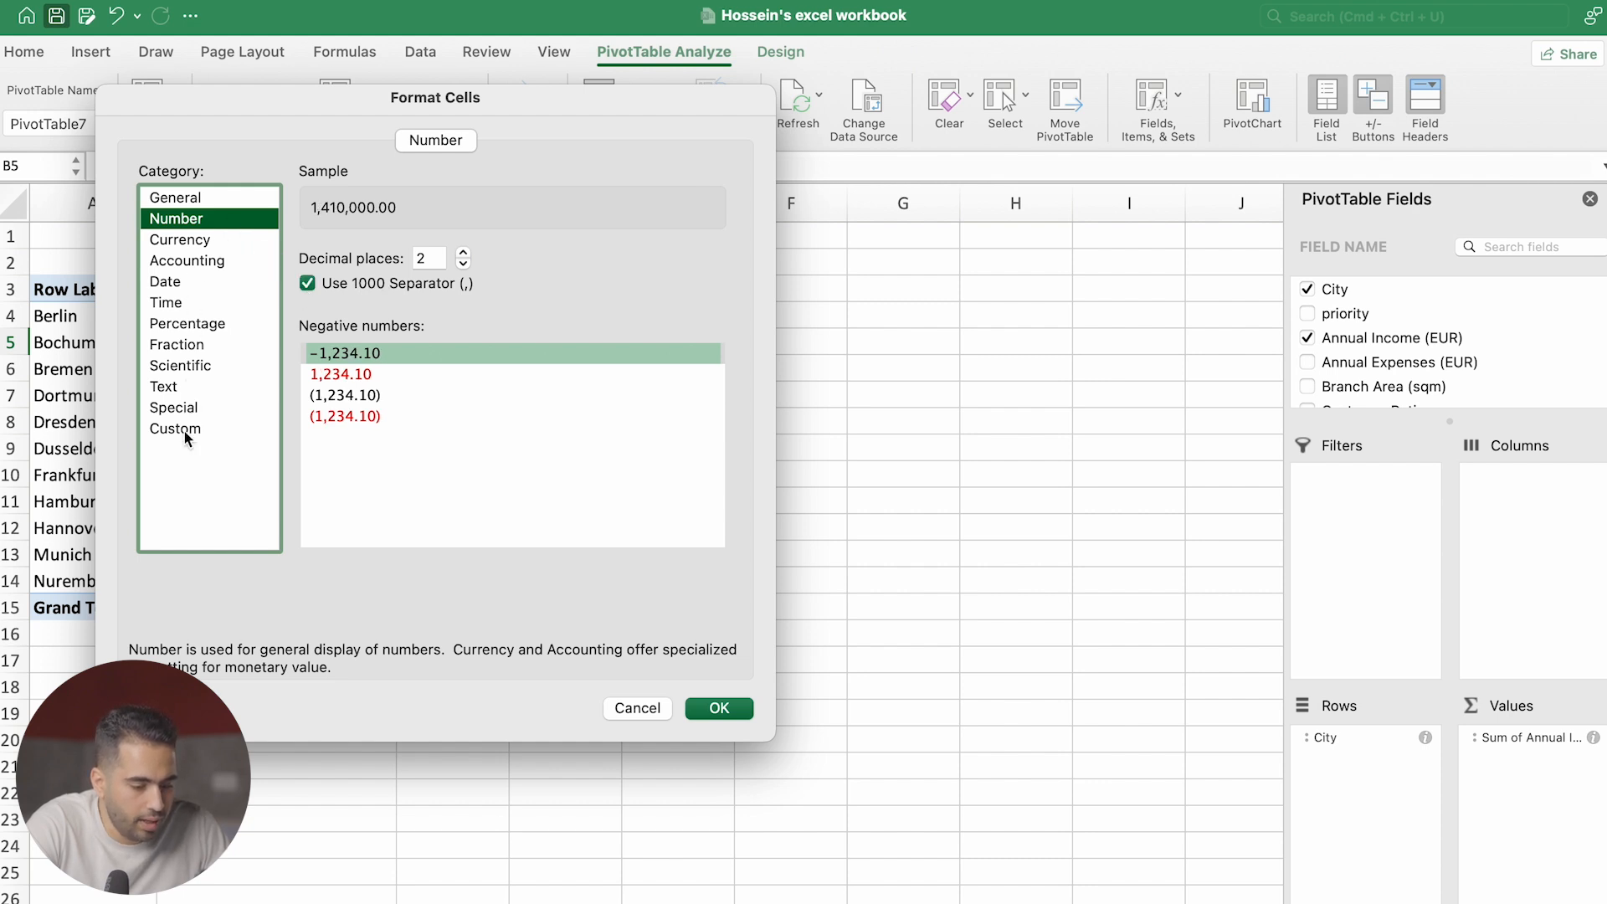
{"action": "left_click", "coordinate": [167, 242]}
{"action": "left_click", "coordinate": [427, 291]}
{"action": "left_click", "coordinate": [567, 739]}
{"action": "left_click", "coordinate": [692, 708]}
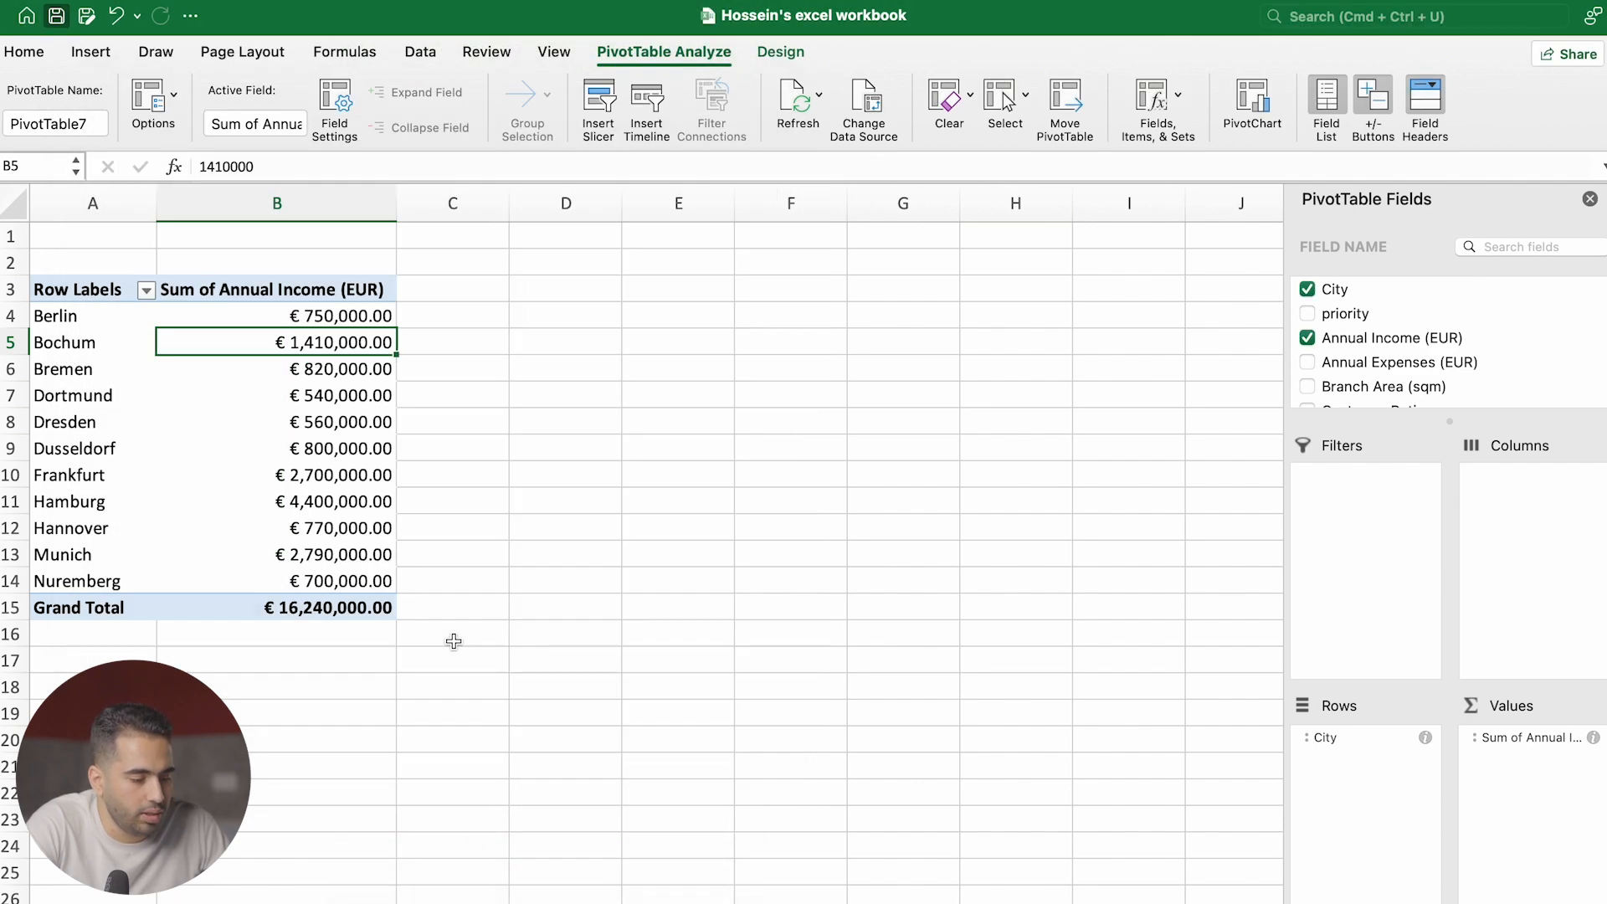
{"action": "right_click", "coordinate": [342, 347]}
{"action": "mouse_move", "coordinate": [610, 487]}
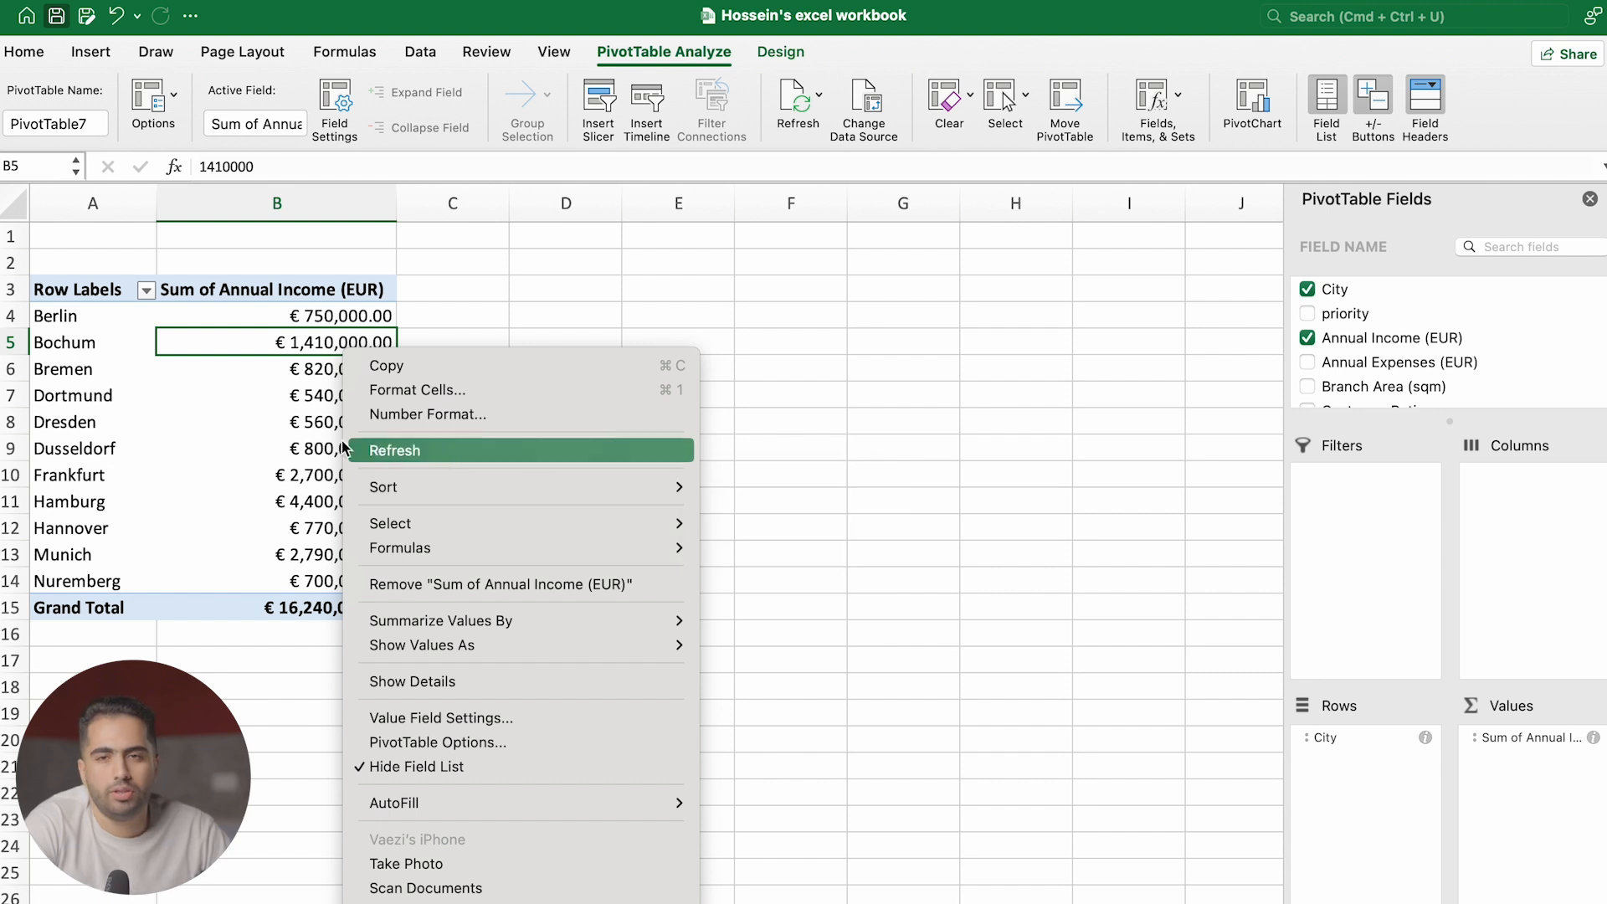
{"action": "left_click", "coordinate": [316, 435]}
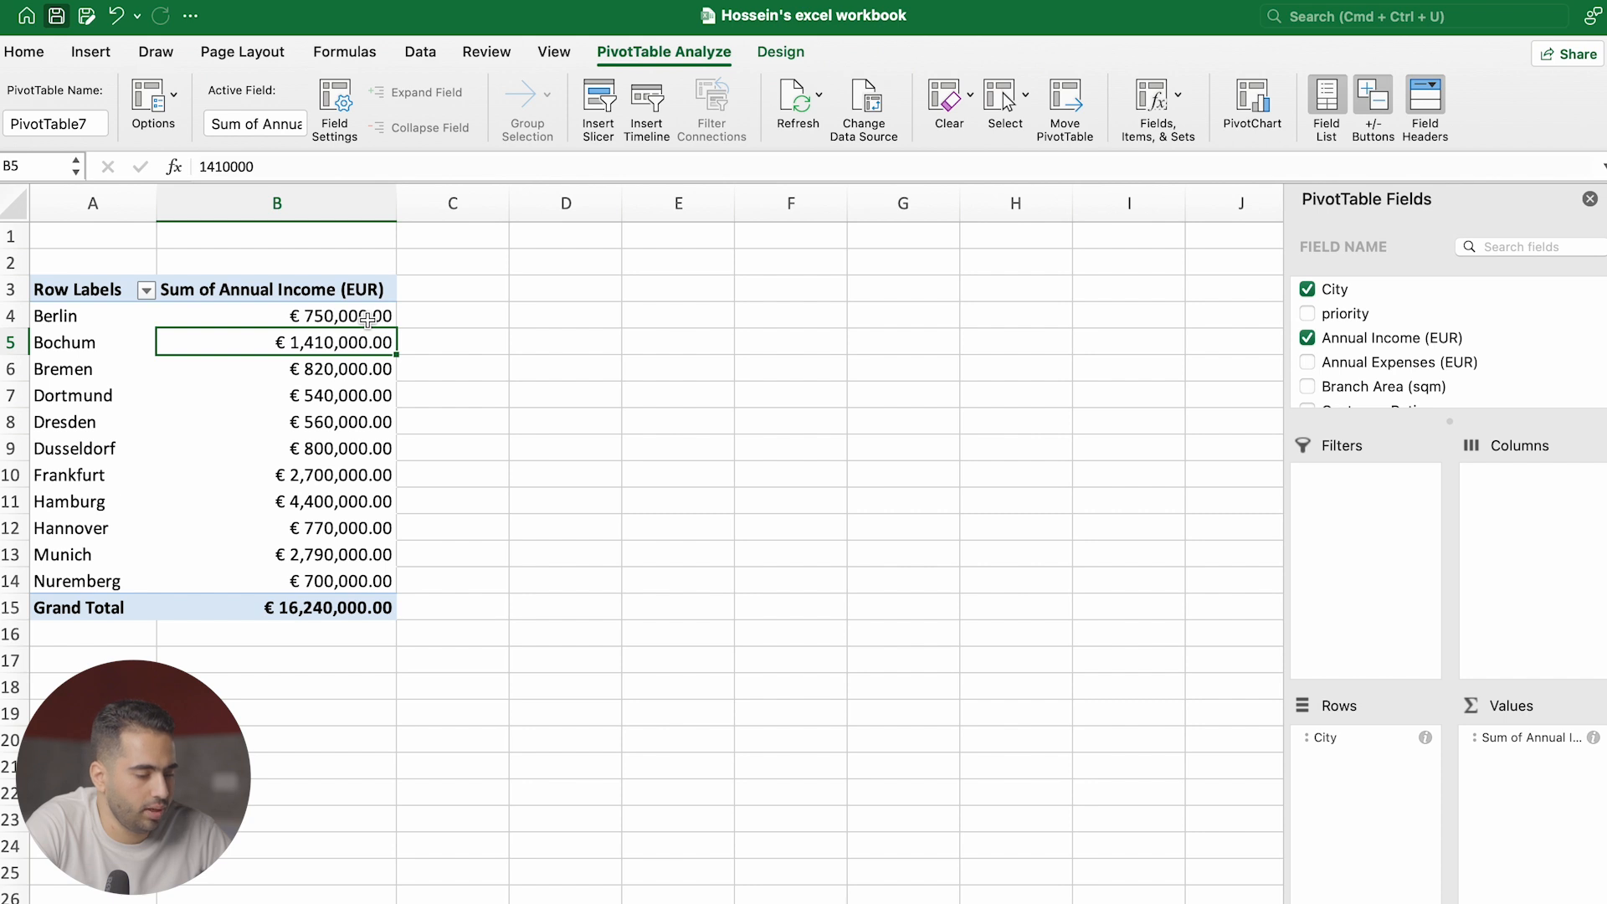
Add priority as the PivotTable's column field to split each city's annual income by priority
{"action": "scroll", "coordinate": [1368, 367], "scroll_direction": "down", "scroll_amount": 3}
{"action": "scroll", "coordinate": [1368, 368], "scroll_direction": "down", "scroll_amount": 1}
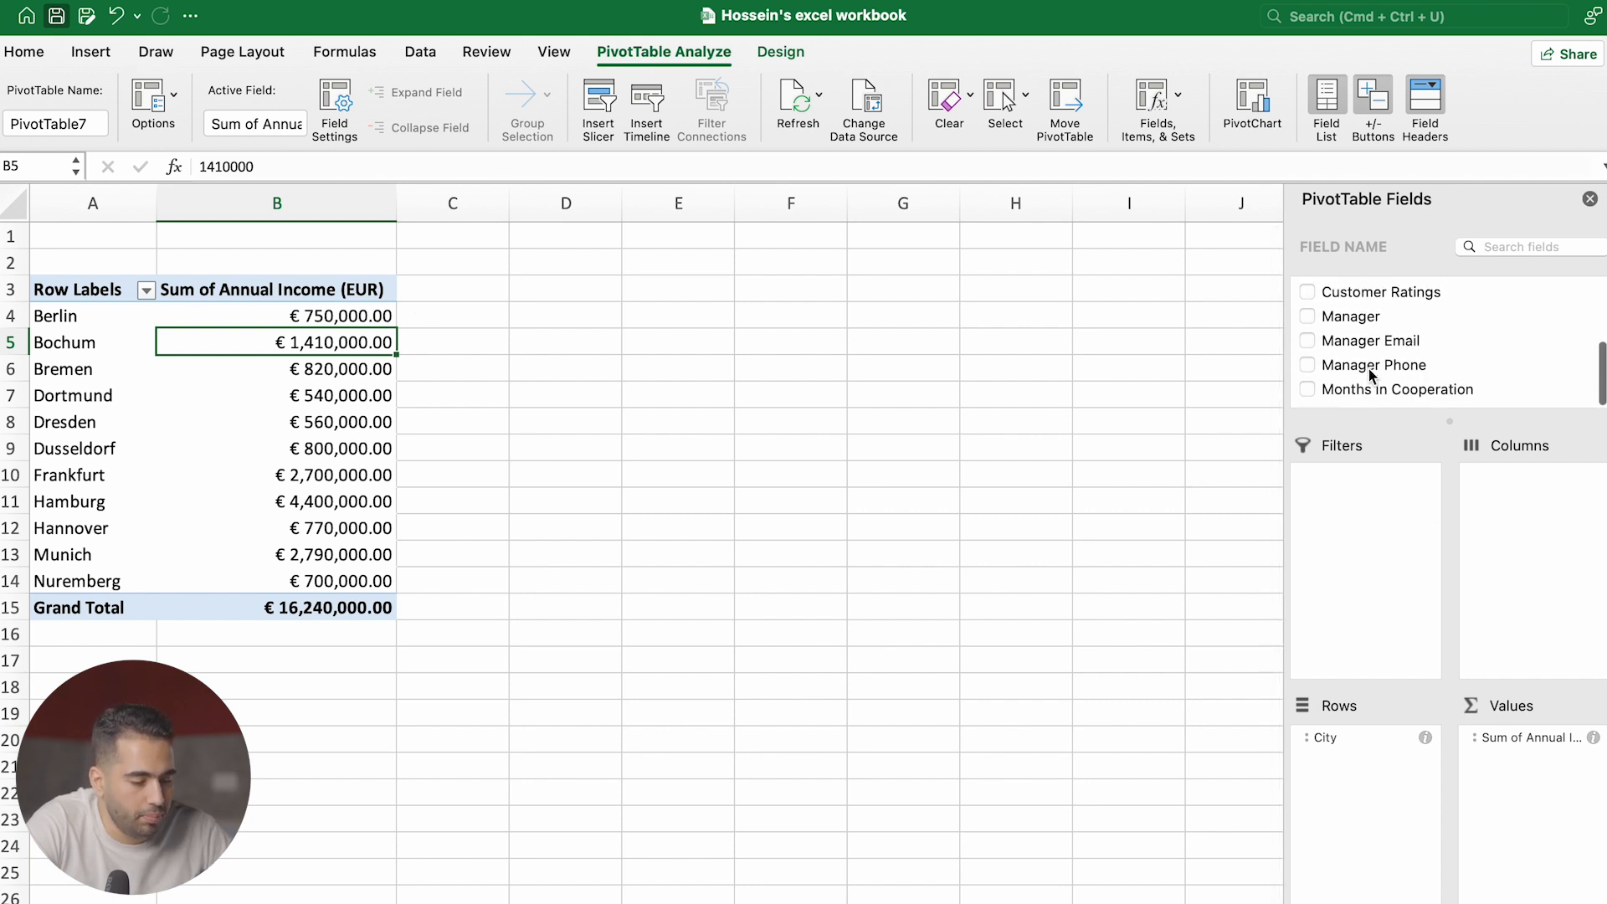
{"action": "scroll", "coordinate": [1369, 368], "scroll_direction": "up", "scroll_amount": 5}
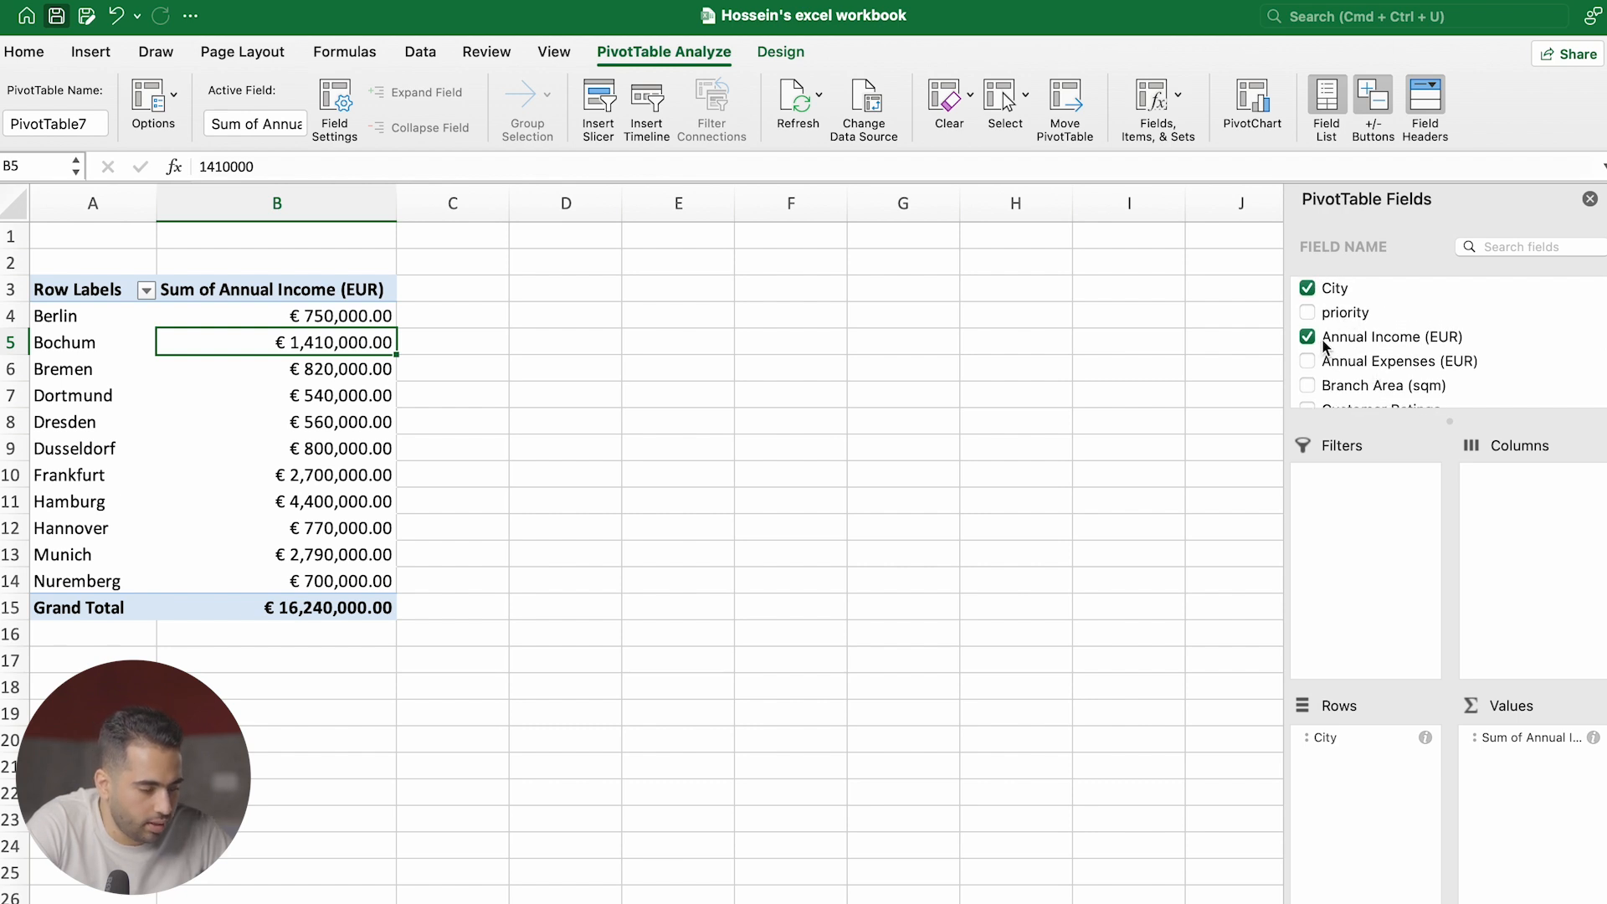
{"action": "left_click_drag", "start_coordinate": [1357, 315], "coordinate": [1549, 509]}
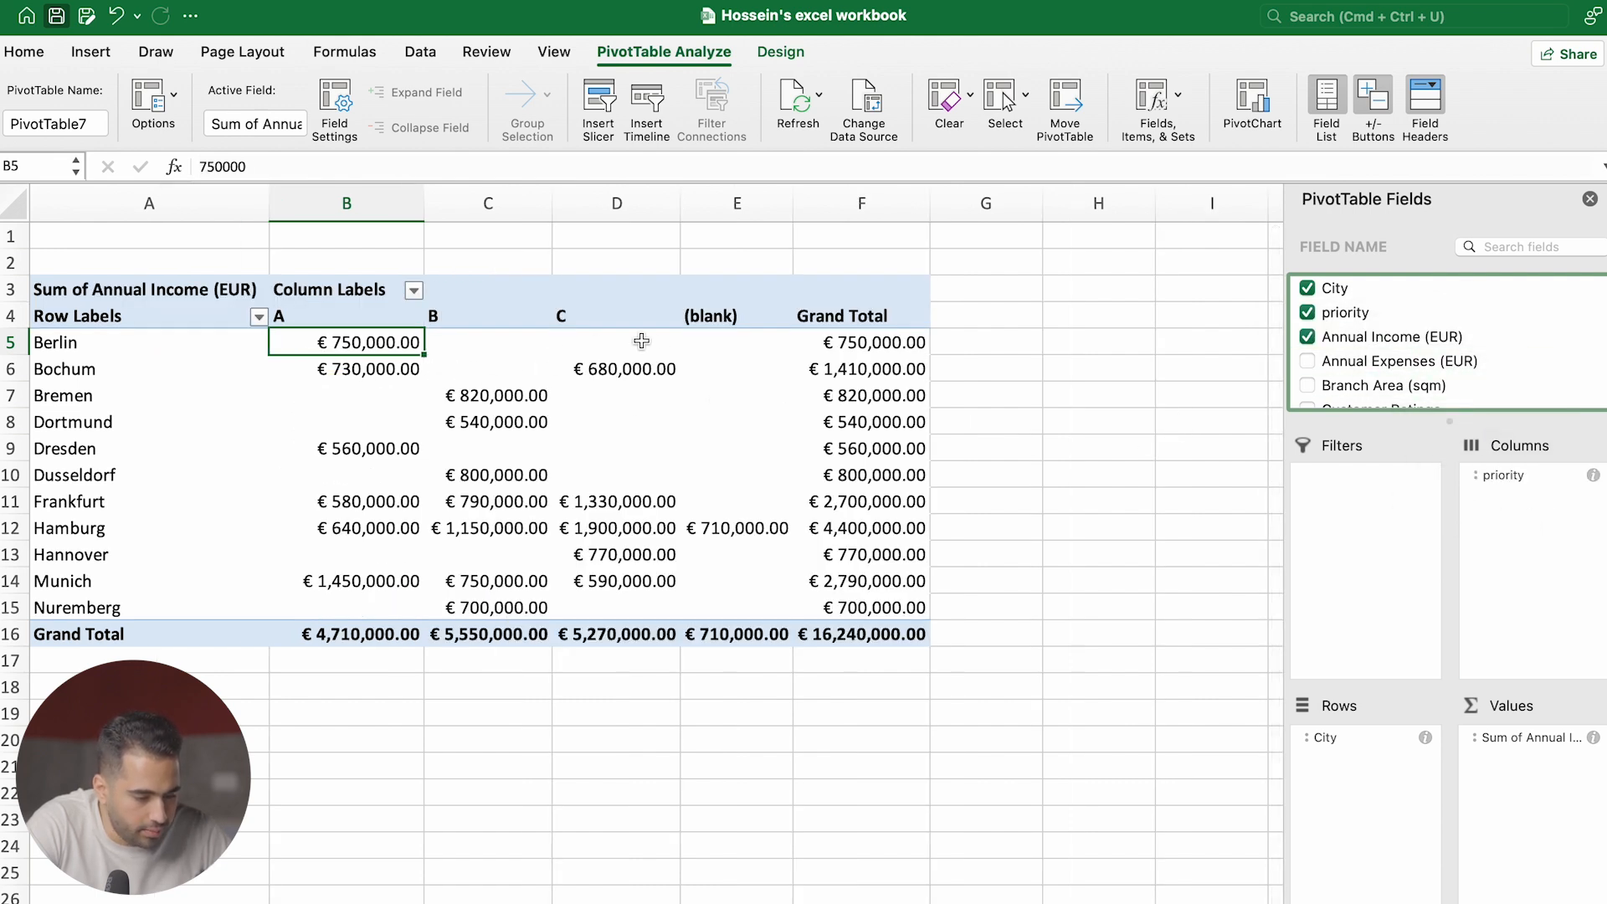
Examine the empty cells in the B, C and (blank) priority columns of the annual income breakdown
{"action": "mouse_move", "coordinate": [394, 393]}
{"action": "left_mouse_down"}
{"action": "mouse_move", "coordinate": [398, 444]}
{"action": "mouse_move", "coordinate": [401, 415]}
{"action": "left_mouse_up"}
{"action": "left_click_drag", "start_coordinate": [737, 343], "coordinate": [745, 506]}
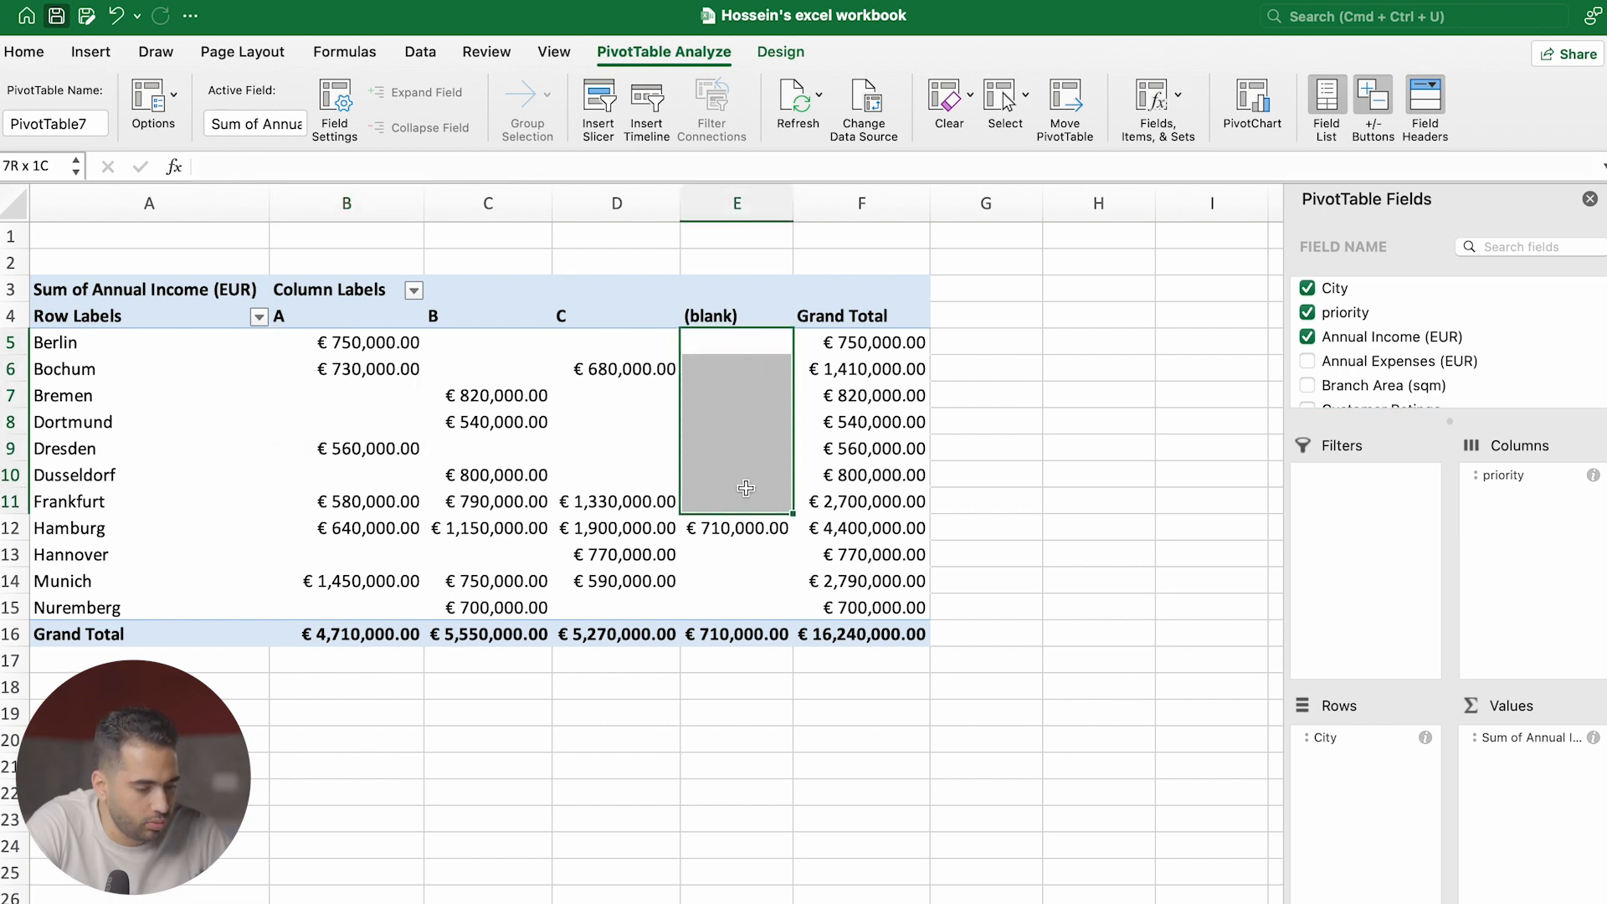
{"action": "left_click_drag", "start_coordinate": [609, 394], "coordinate": [608, 477]}
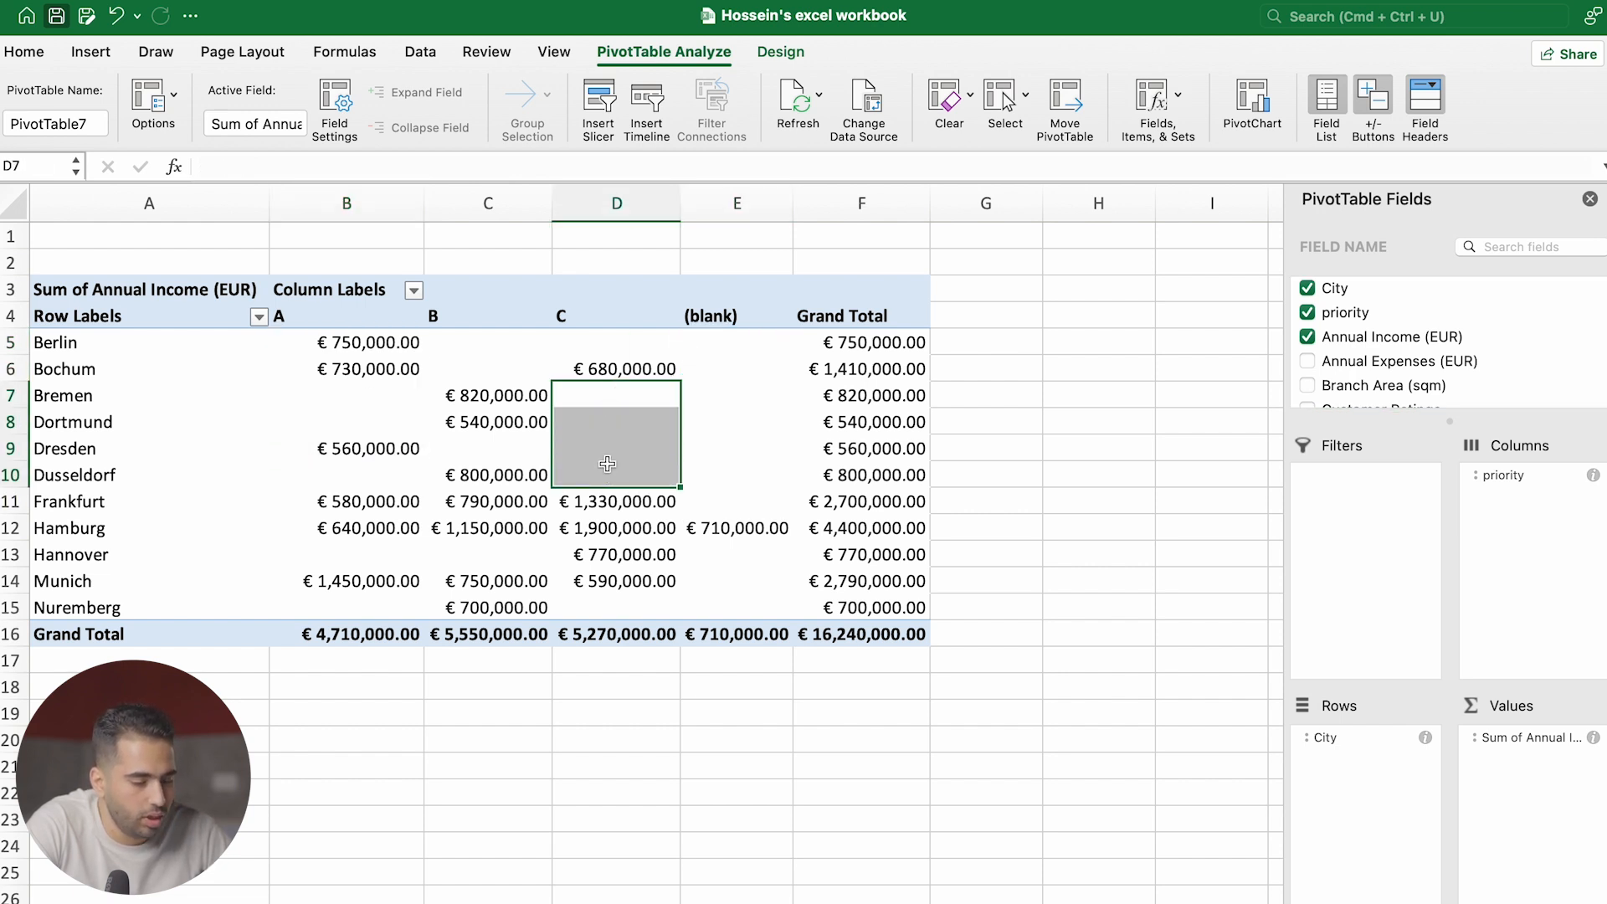
{"action": "left_click_drag", "start_coordinate": [517, 344], "coordinate": [517, 362]}
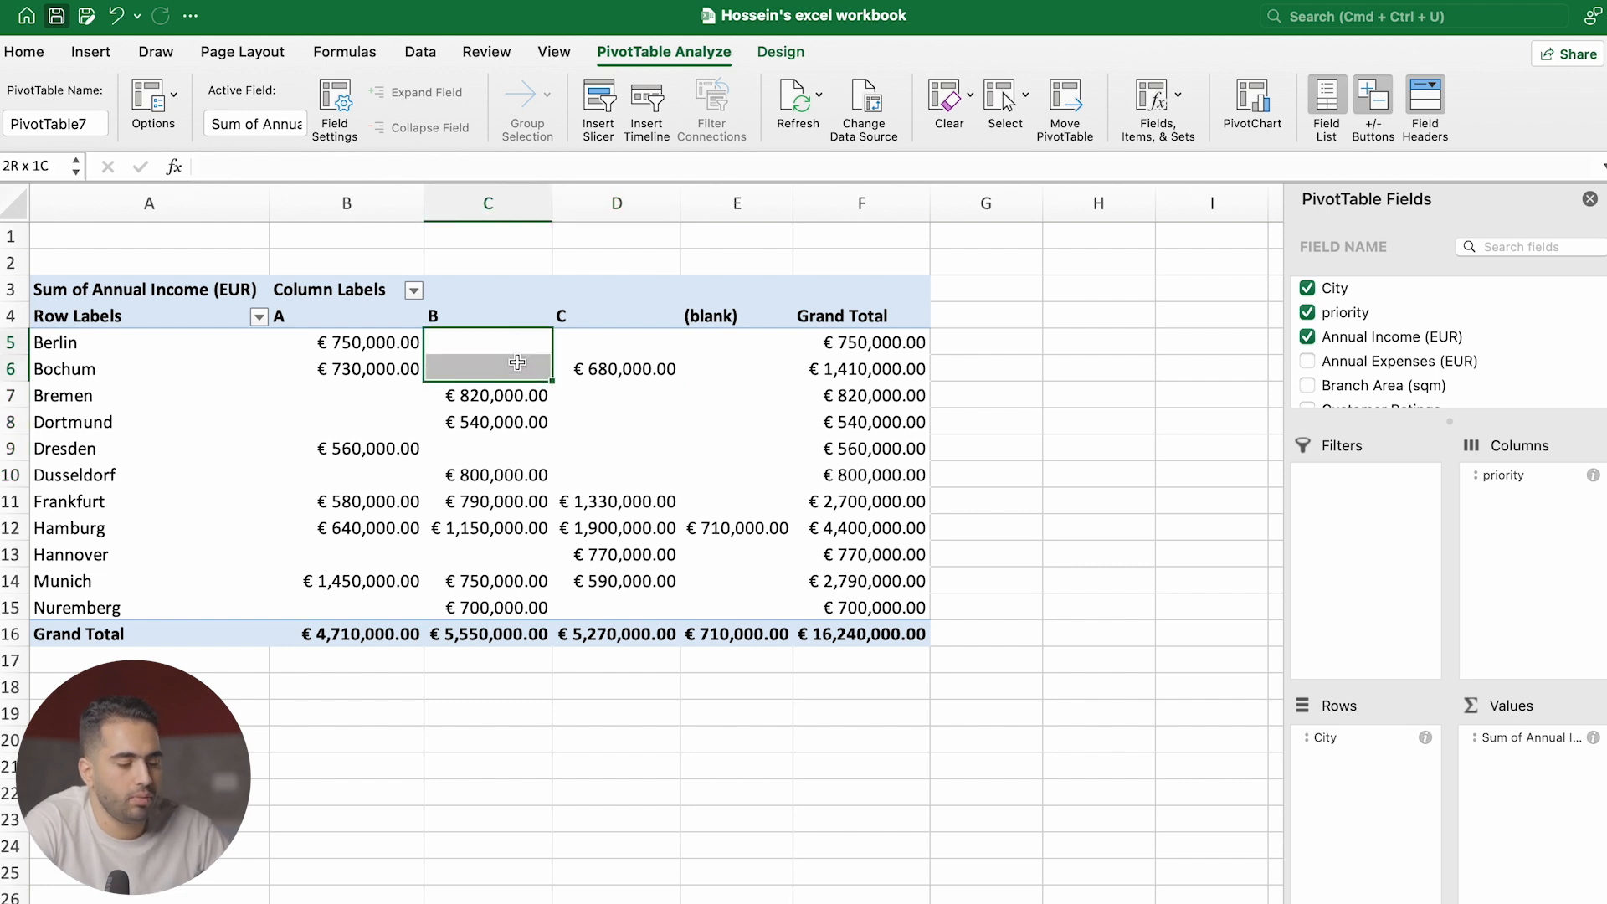
{"action": "left_click_drag", "start_coordinate": [624, 390], "coordinate": [624, 467]}
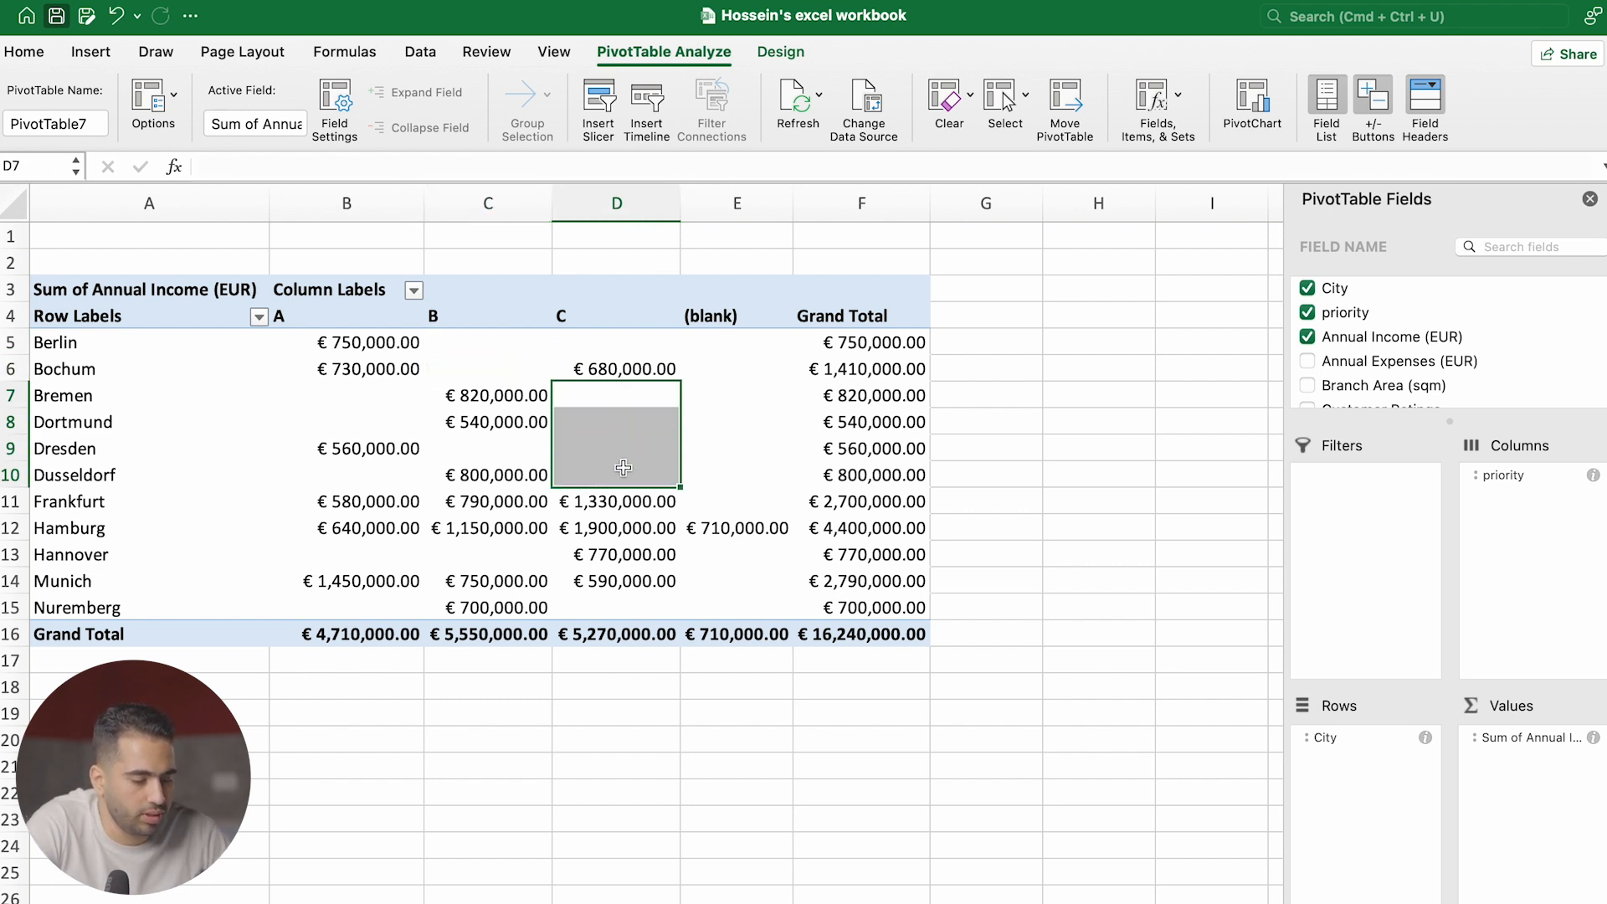
{"action": "left_click", "coordinate": [741, 415]}
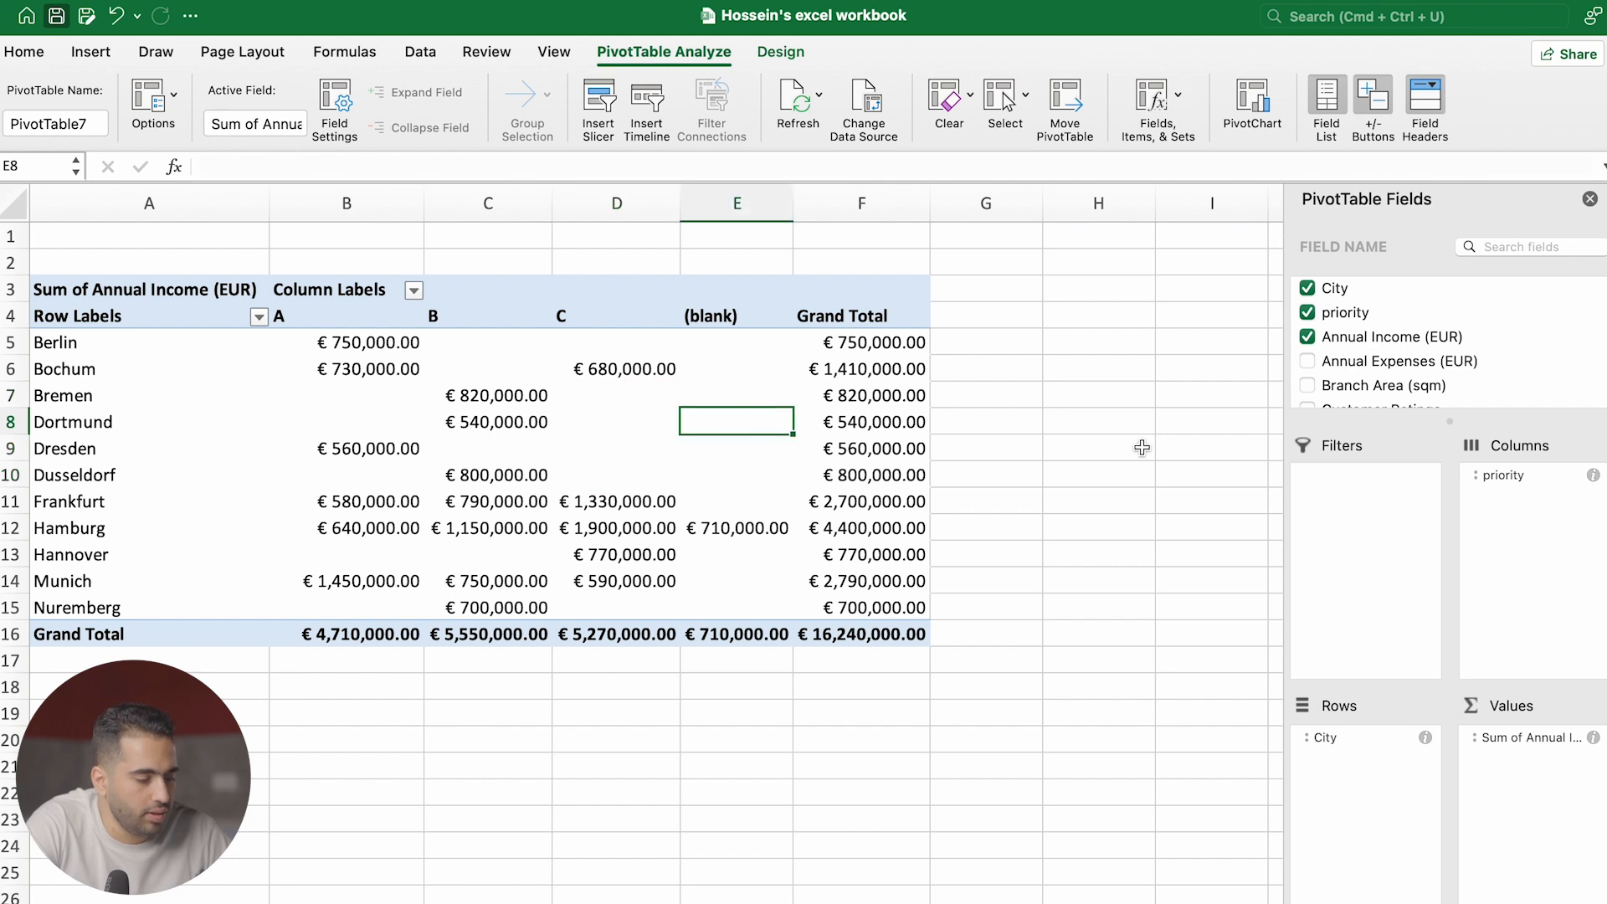
Add Customer Ratings to the PivotTable as a report filter
{"action": "scroll", "coordinate": [1347, 393], "scroll_direction": "down", "scroll_amount": 2}
{"action": "scroll", "coordinate": [1348, 393], "scroll_direction": "down", "scroll_amount": 2}
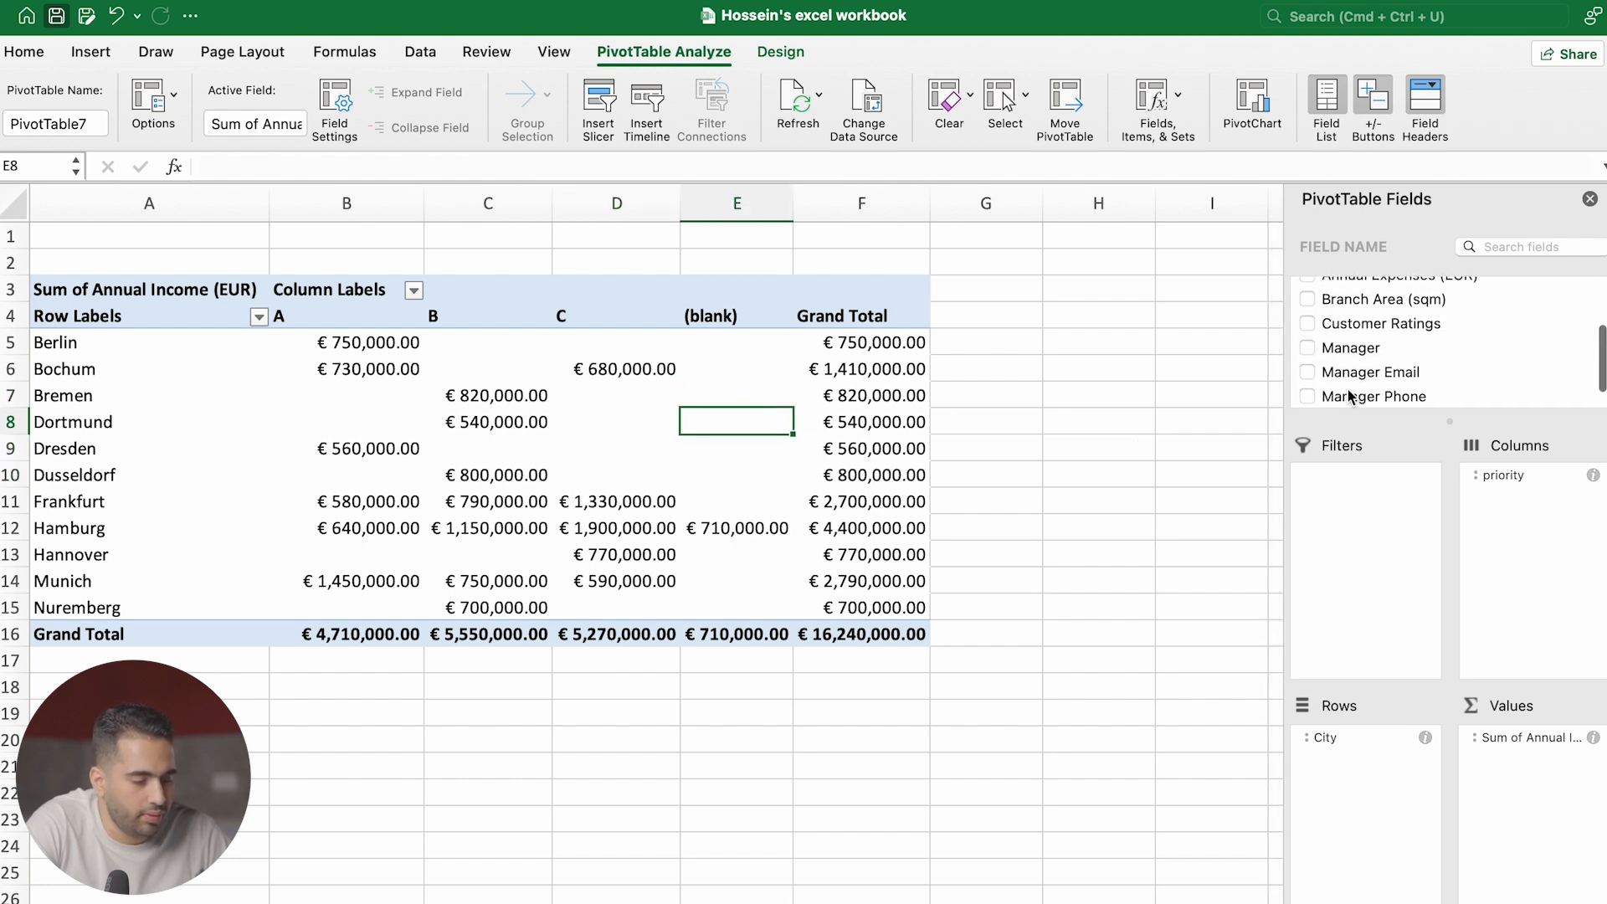
{"action": "scroll", "coordinate": [1350, 395], "scroll_direction": "up", "scroll_amount": 4}
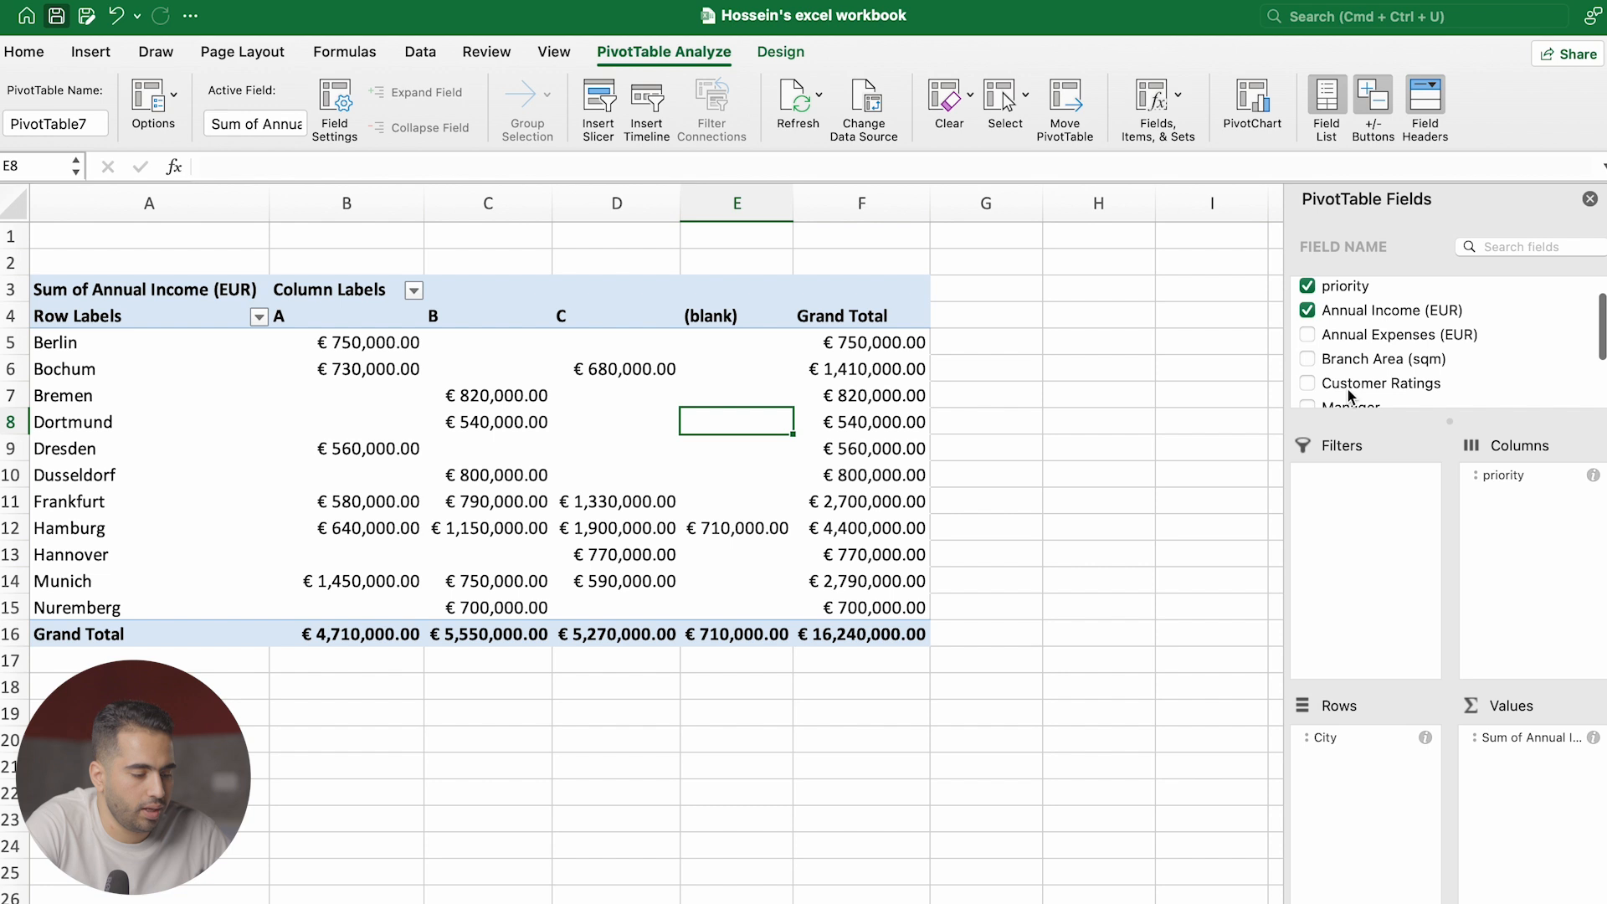
{"action": "scroll", "coordinate": [1350, 395], "scroll_direction": "down", "scroll_amount": 2}
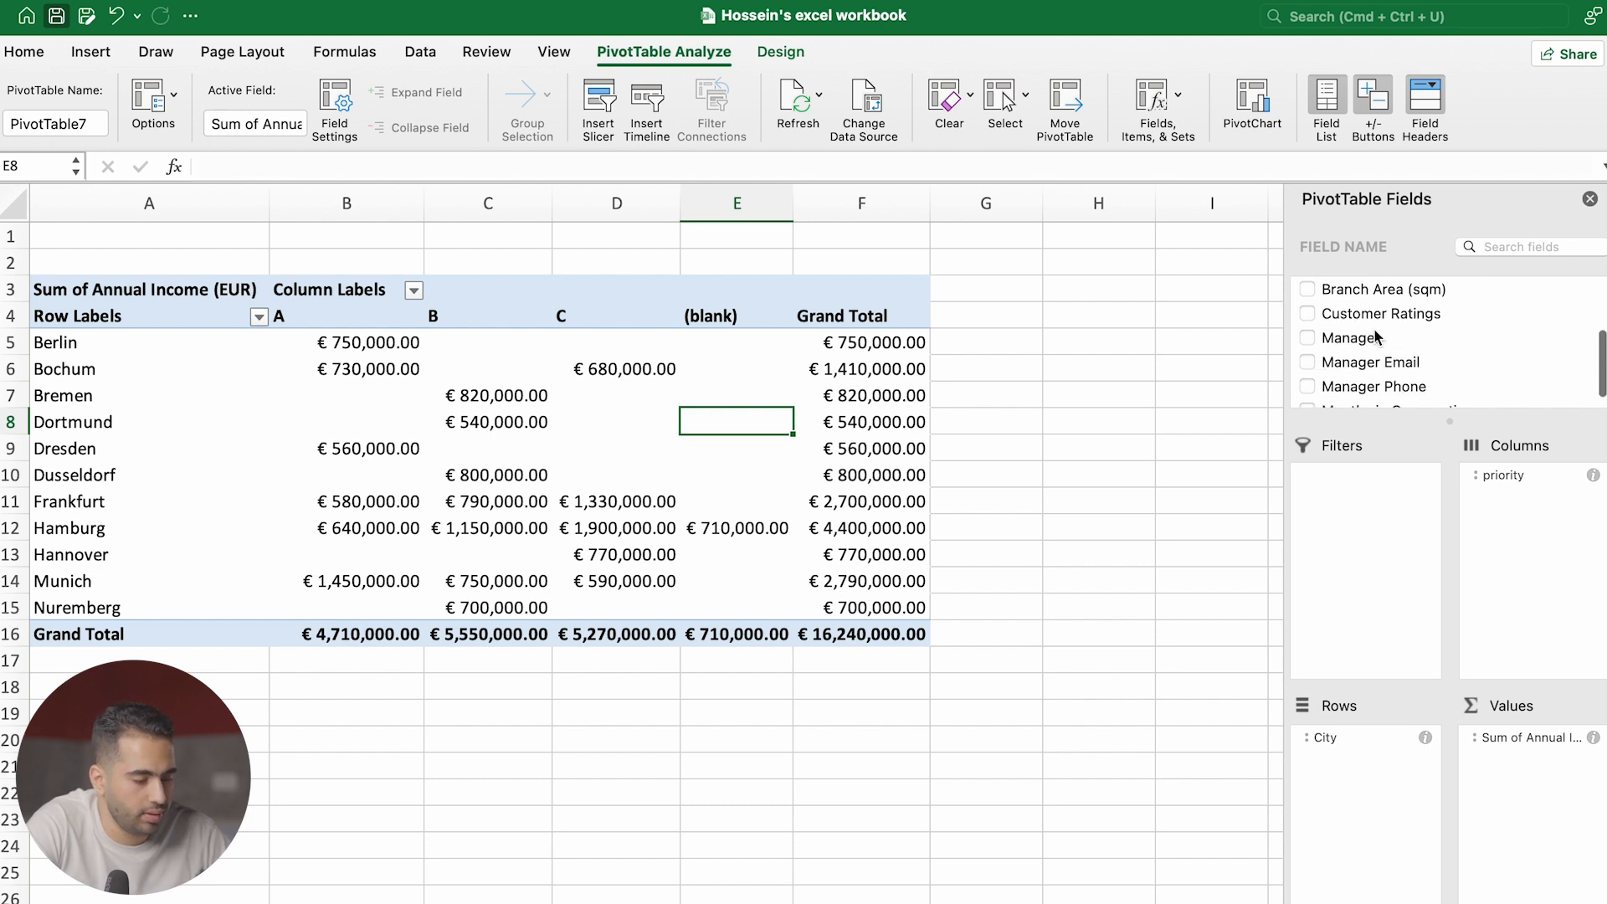
{"action": "left_click_drag", "start_coordinate": [1379, 322], "coordinate": [1368, 518]}
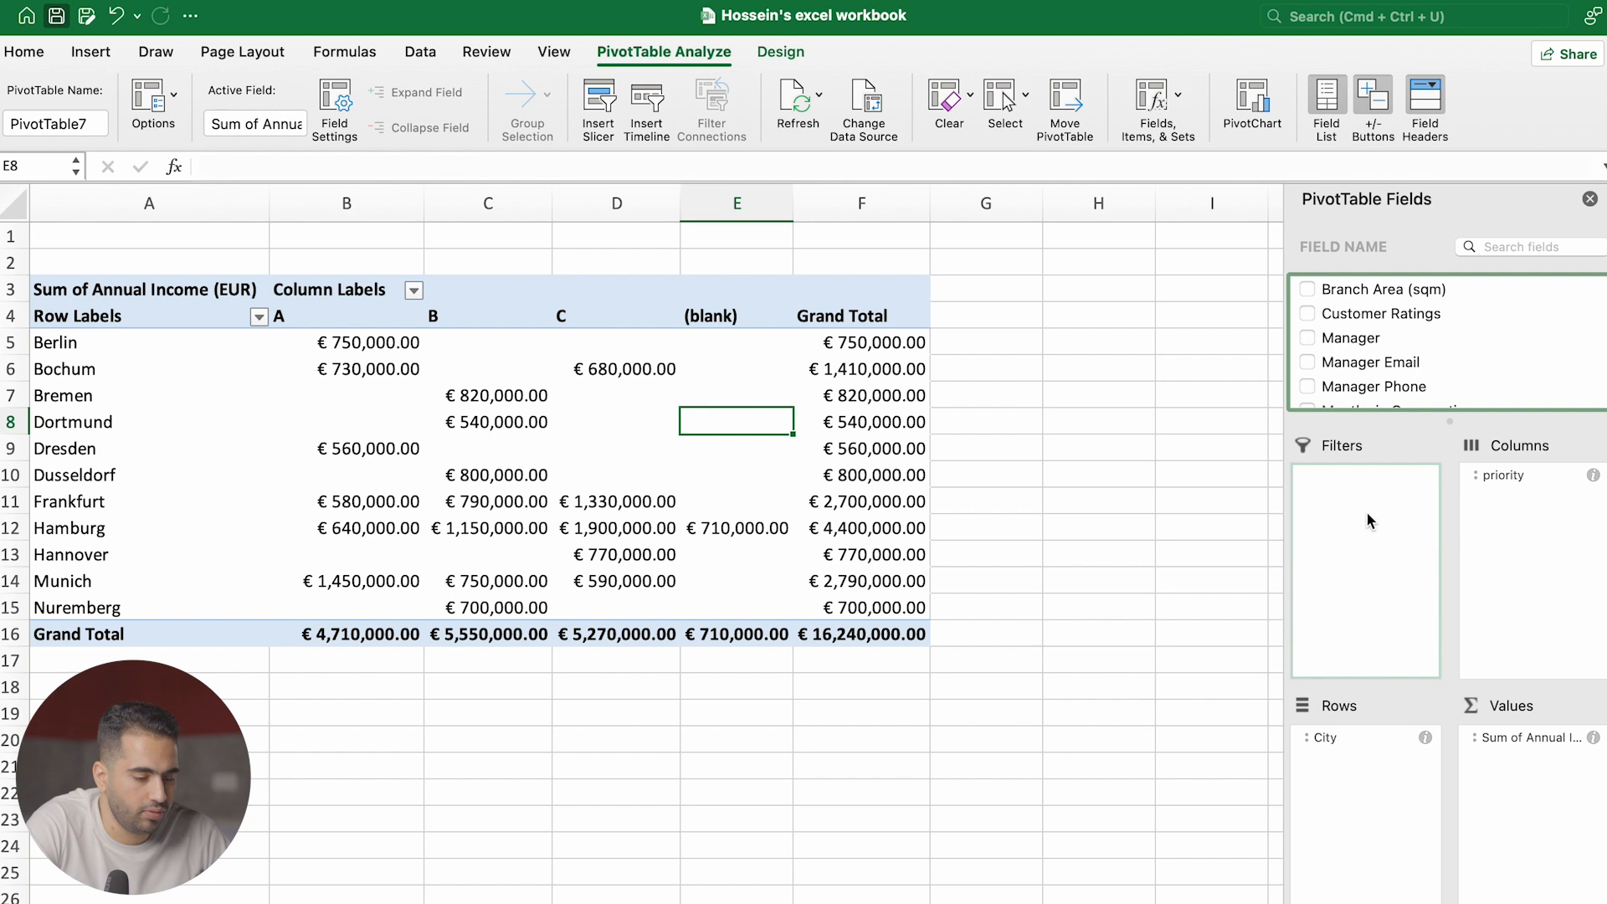
Restrict the Customer Ratings filter to the ratings 4.4, 4.5, 4.6 and 4.7 only
{"action": "left_click", "coordinate": [414, 238]}
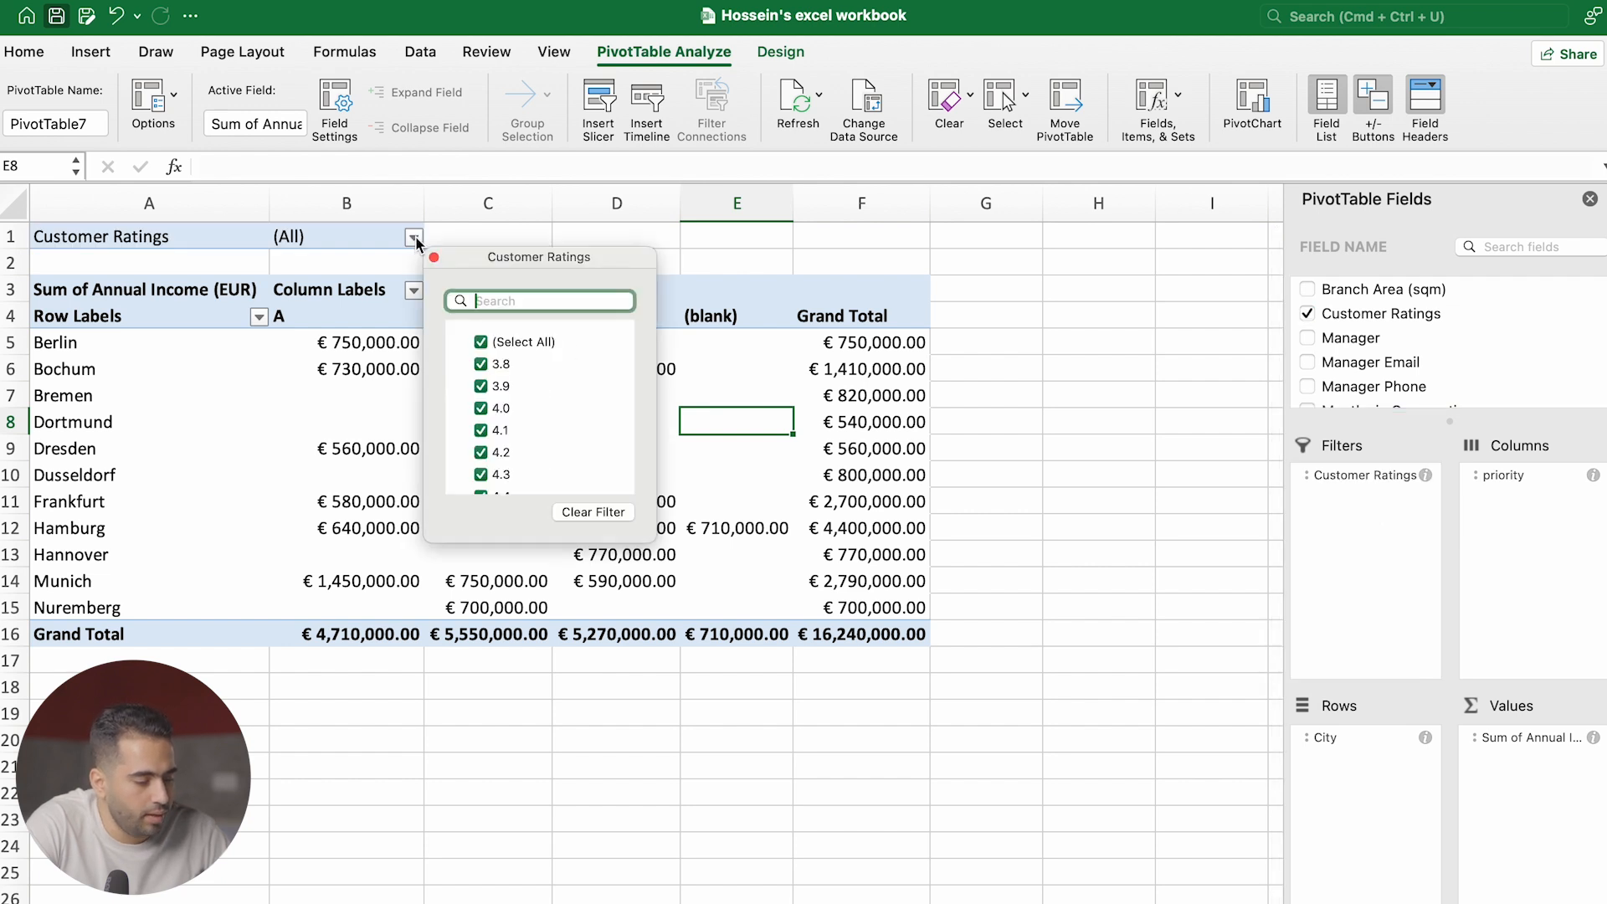
{"action": "scroll", "coordinate": [486, 385], "scroll_direction": "down", "scroll_amount": 3}
{"action": "scroll", "coordinate": [487, 387], "scroll_direction": "up", "scroll_amount": 3}
{"action": "left_click", "coordinate": [482, 340]}
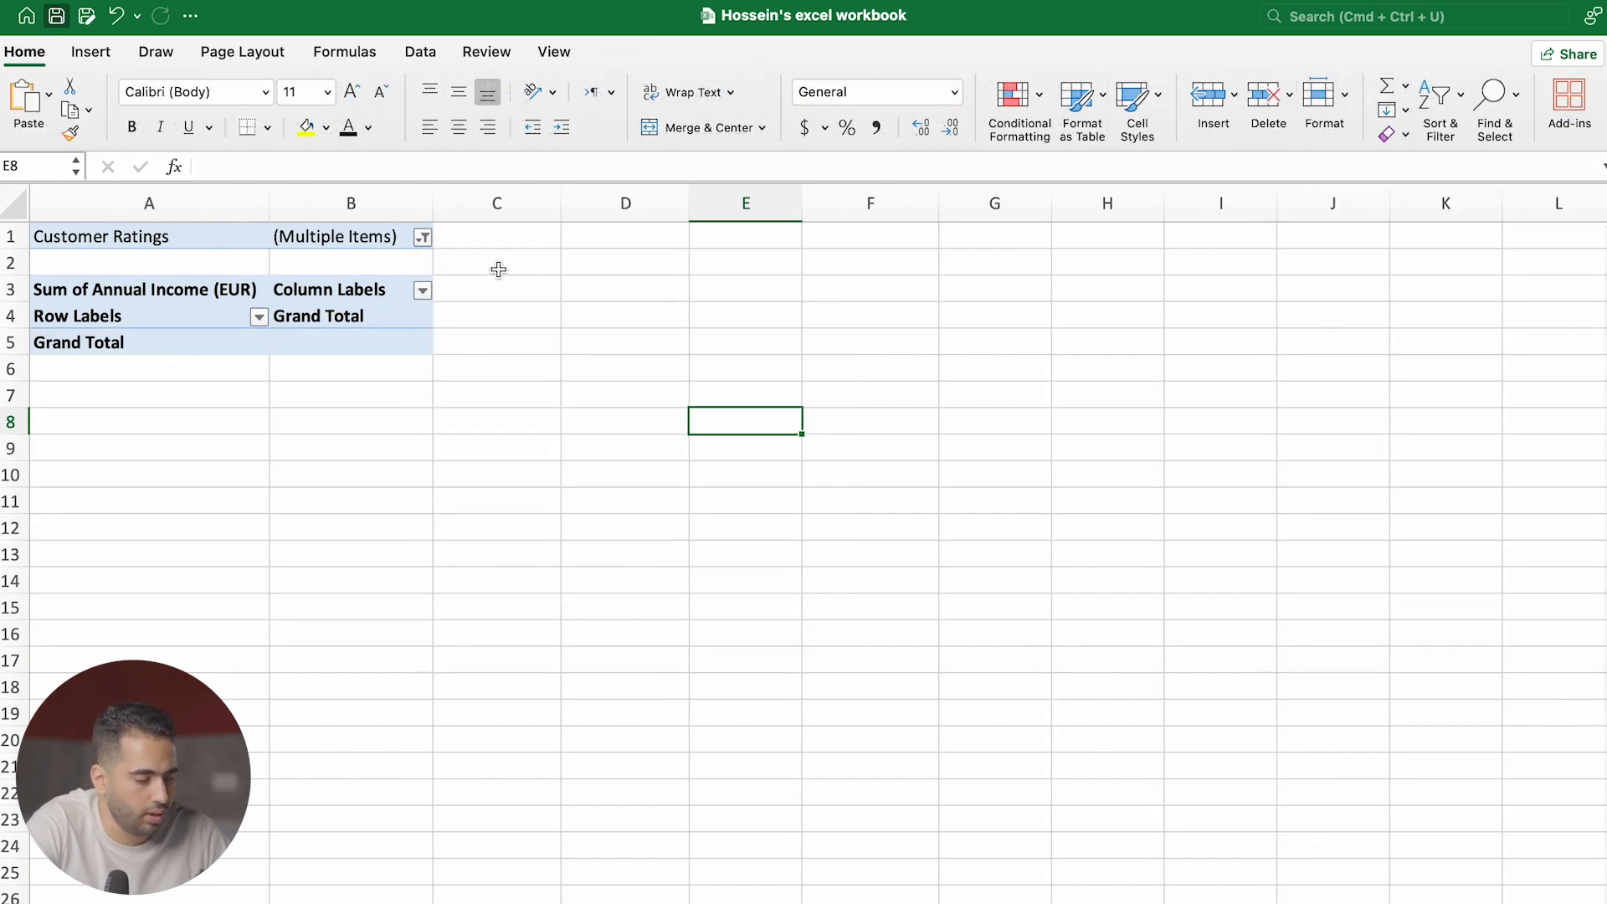
{"action": "left_click", "coordinate": [423, 237]}
{"action": "scroll", "coordinate": [507, 398], "scroll_direction": "down", "scroll_amount": 5}
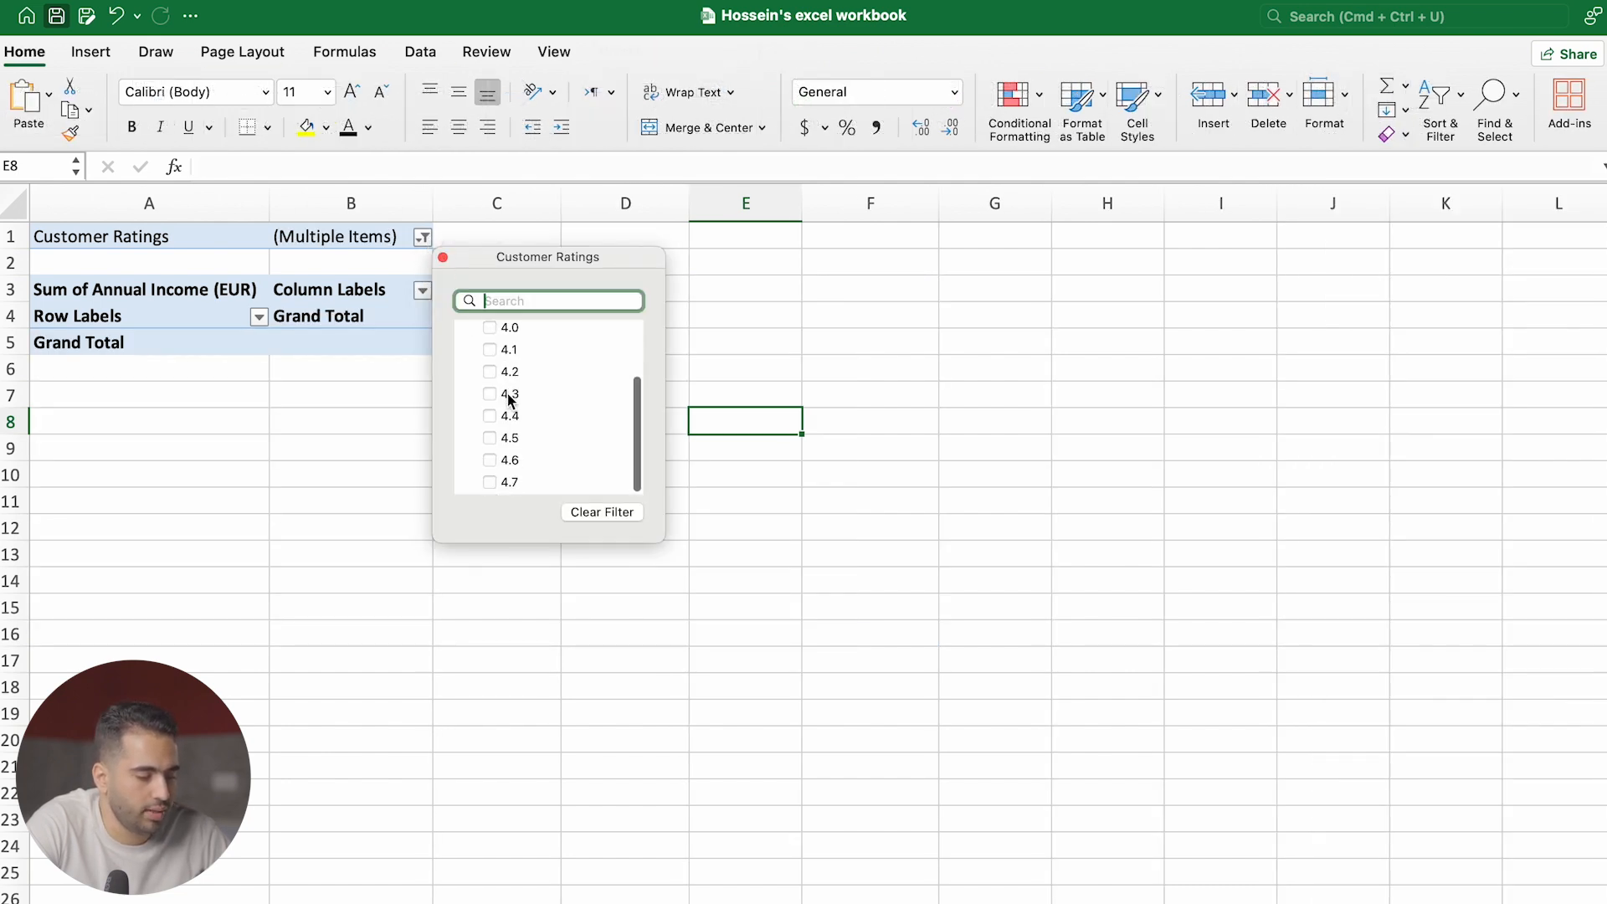
{"action": "left_click", "coordinate": [490, 418]}
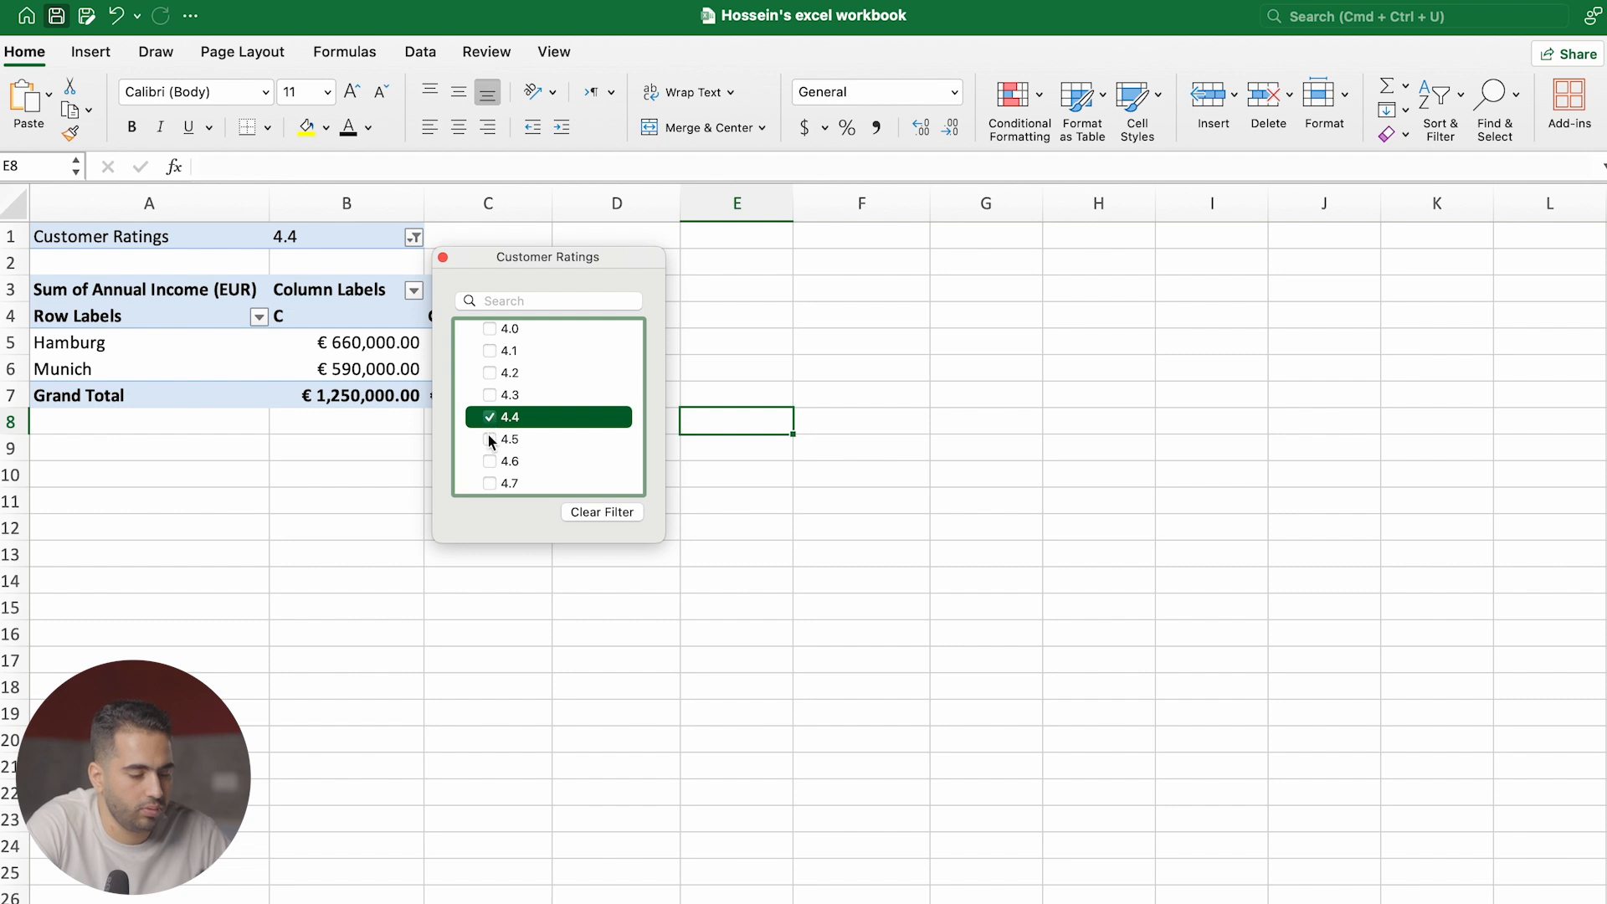
{"action": "left_click", "coordinate": [490, 440]}
{"action": "left_click", "coordinate": [423, 238]}
{"action": "scroll", "coordinate": [481, 483], "scroll_direction": "down", "scroll_amount": 3}
{"action": "left_click", "coordinate": [492, 462]}
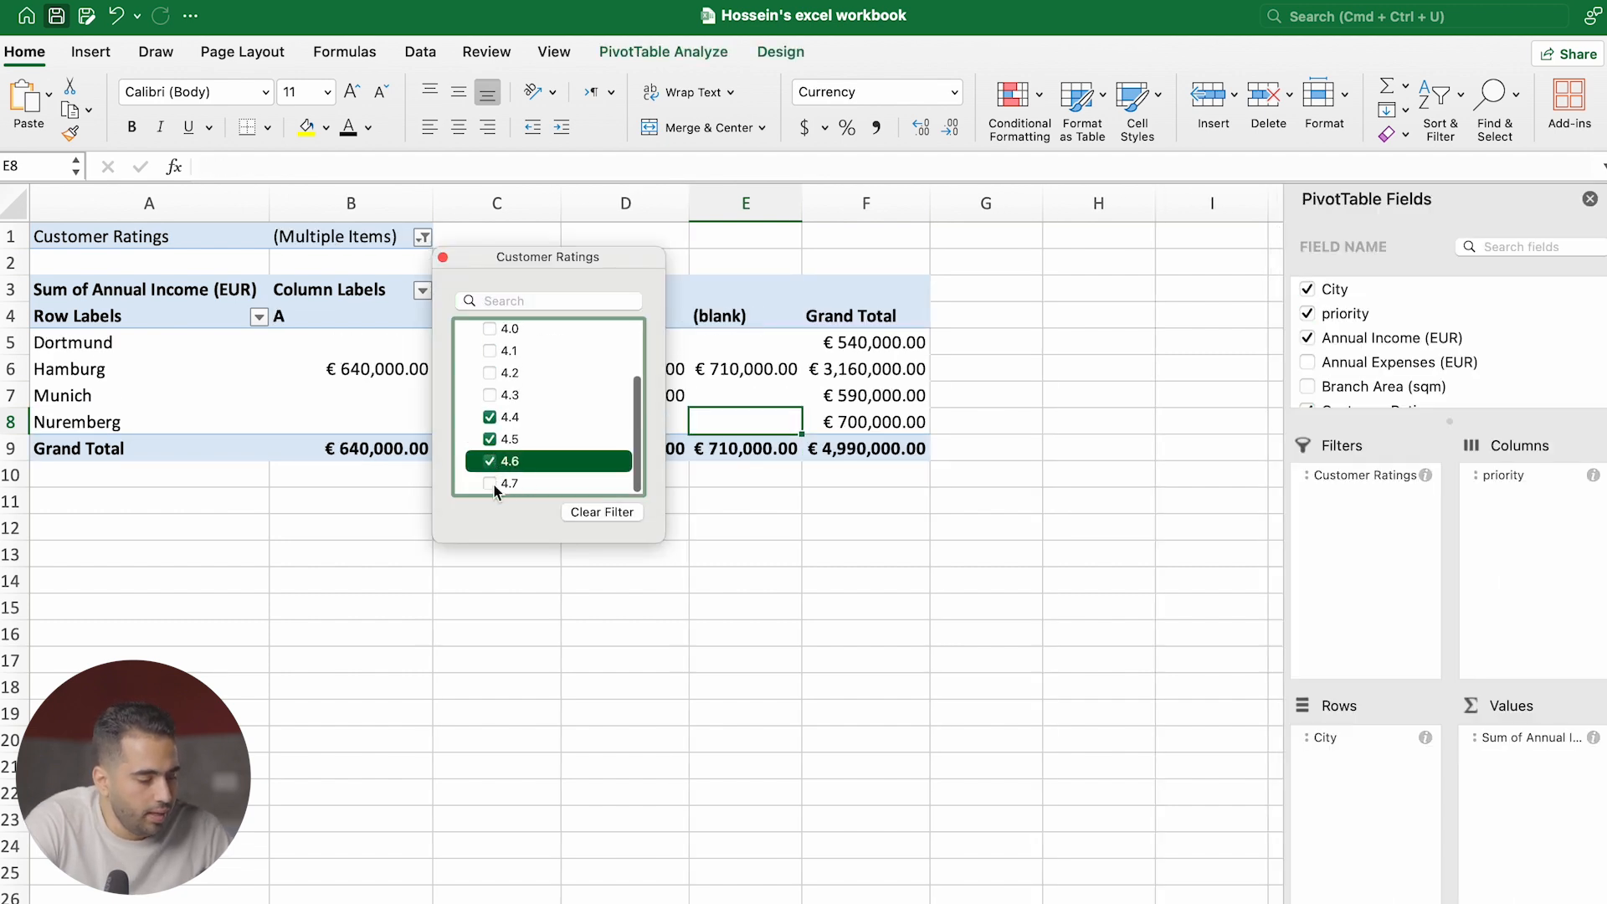
{"action": "left_click", "coordinate": [490, 484]}
{"action": "left_click", "coordinate": [418, 503]}
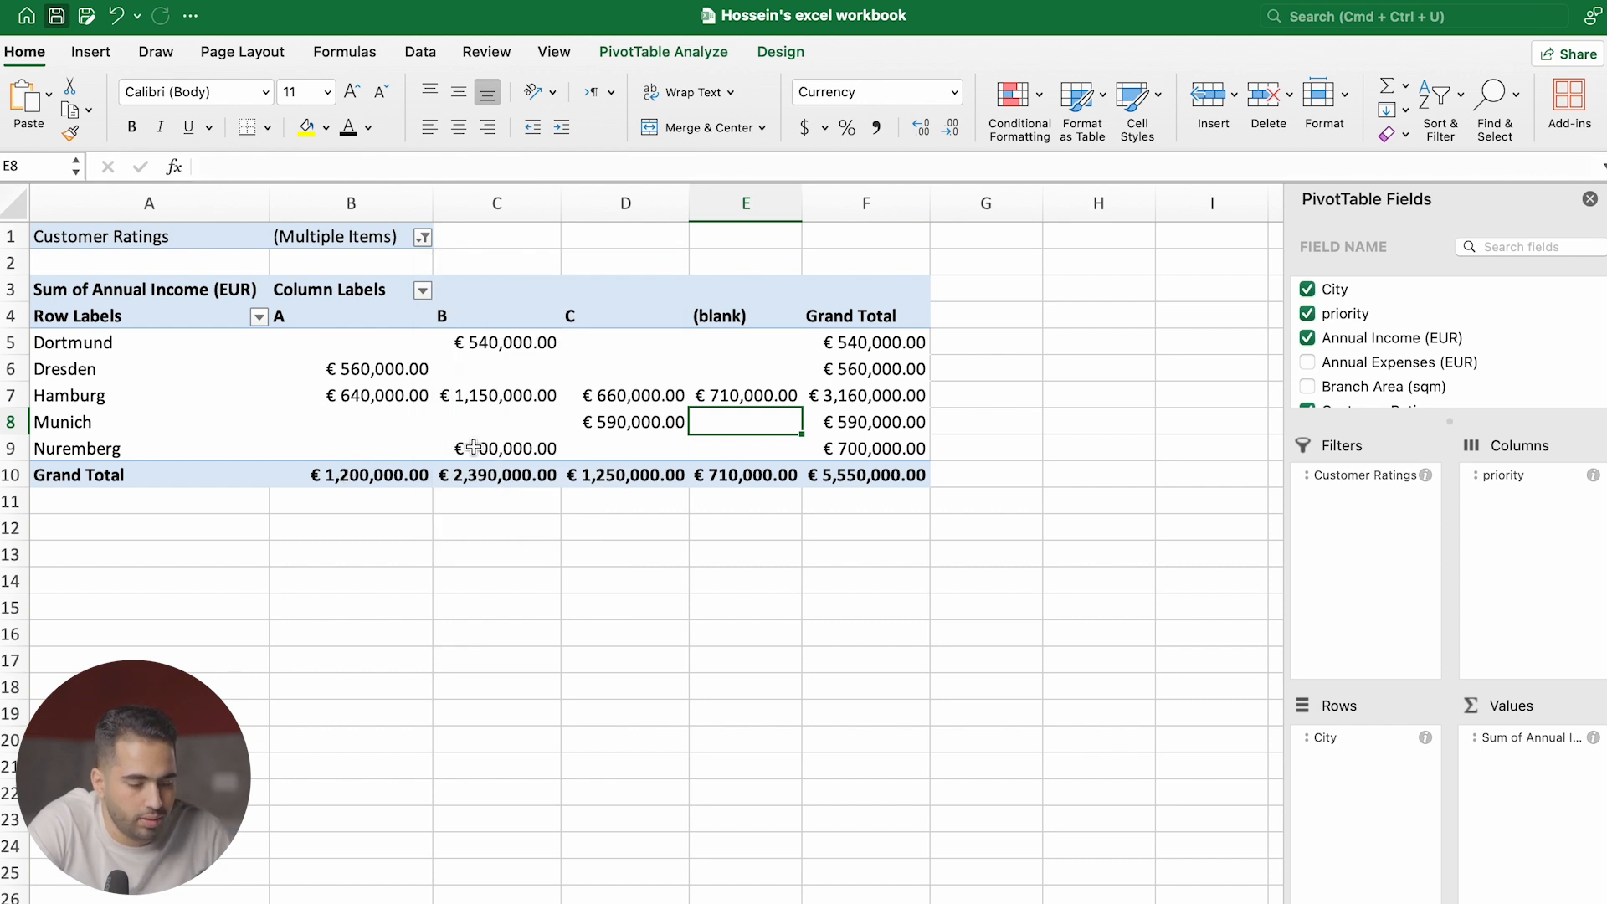
Show the summed annual income values as % of Grand Total
{"action": "left_click_drag", "start_coordinate": [644, 341], "coordinate": [644, 374]}
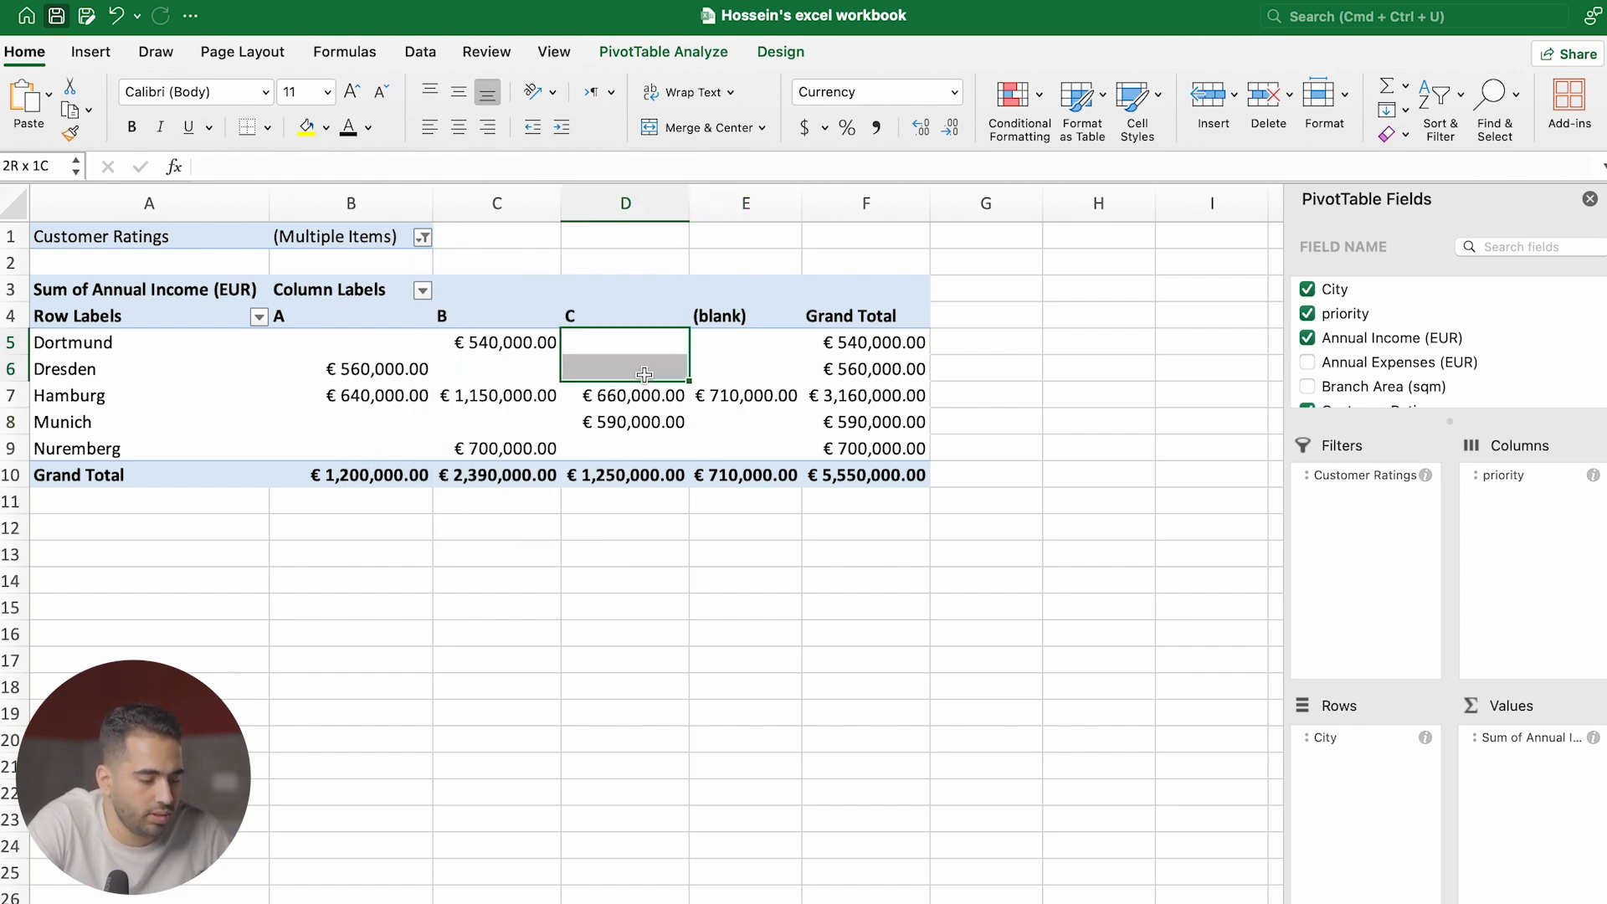
{"action": "left_click_drag", "start_coordinate": [791, 343], "coordinate": [791, 374]}
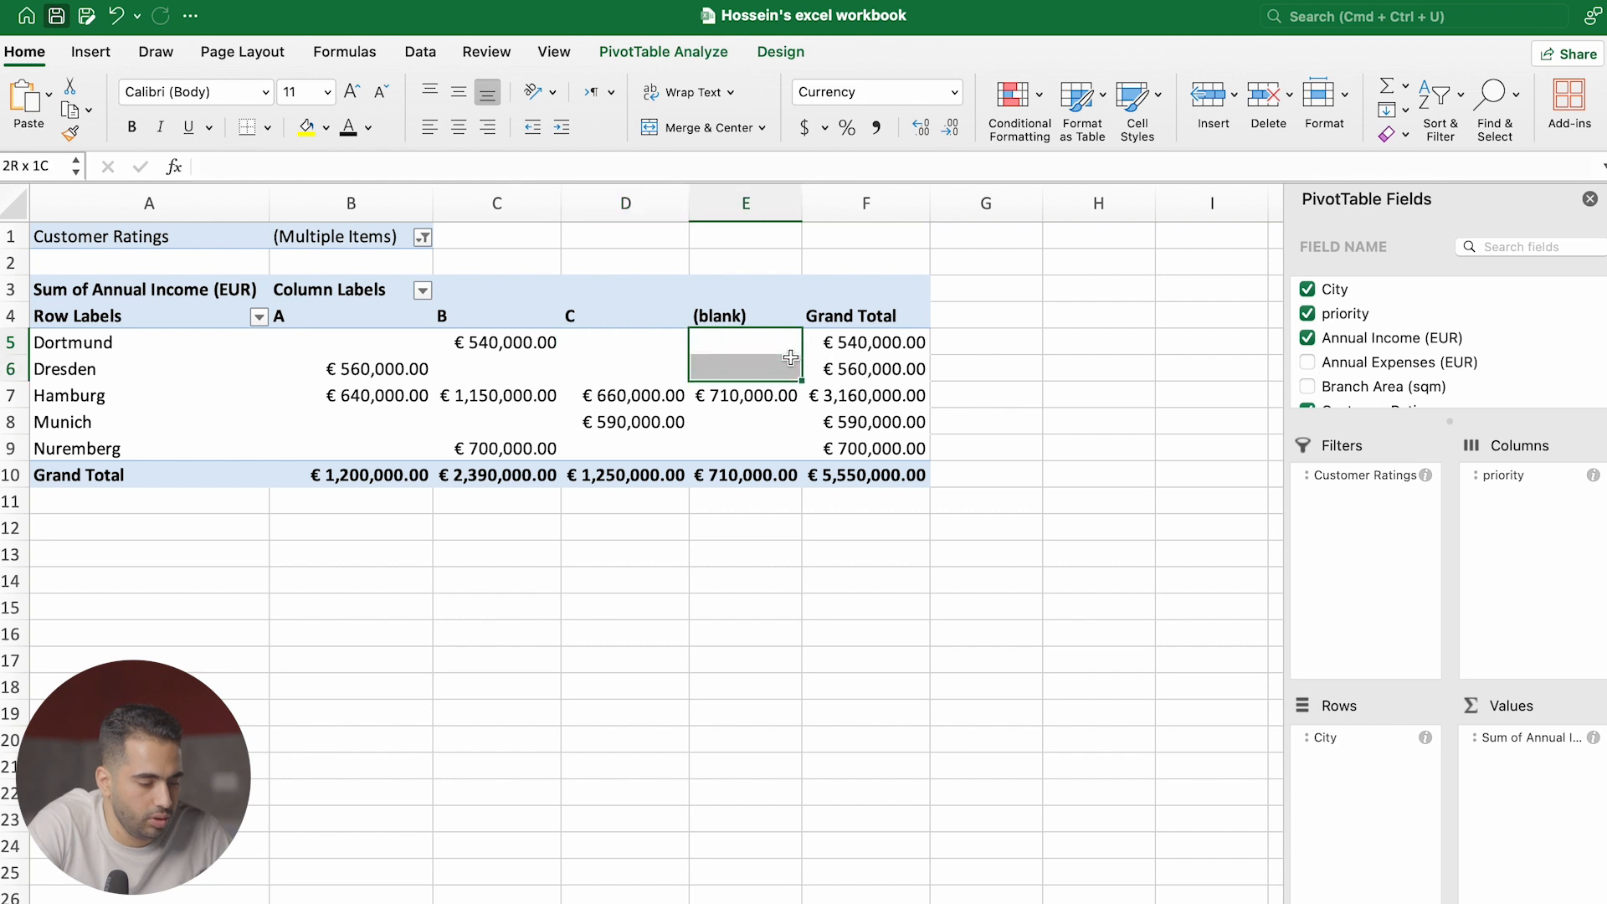
{"action": "left_click", "coordinate": [871, 345]}
{"action": "right_click", "coordinate": [871, 345]}
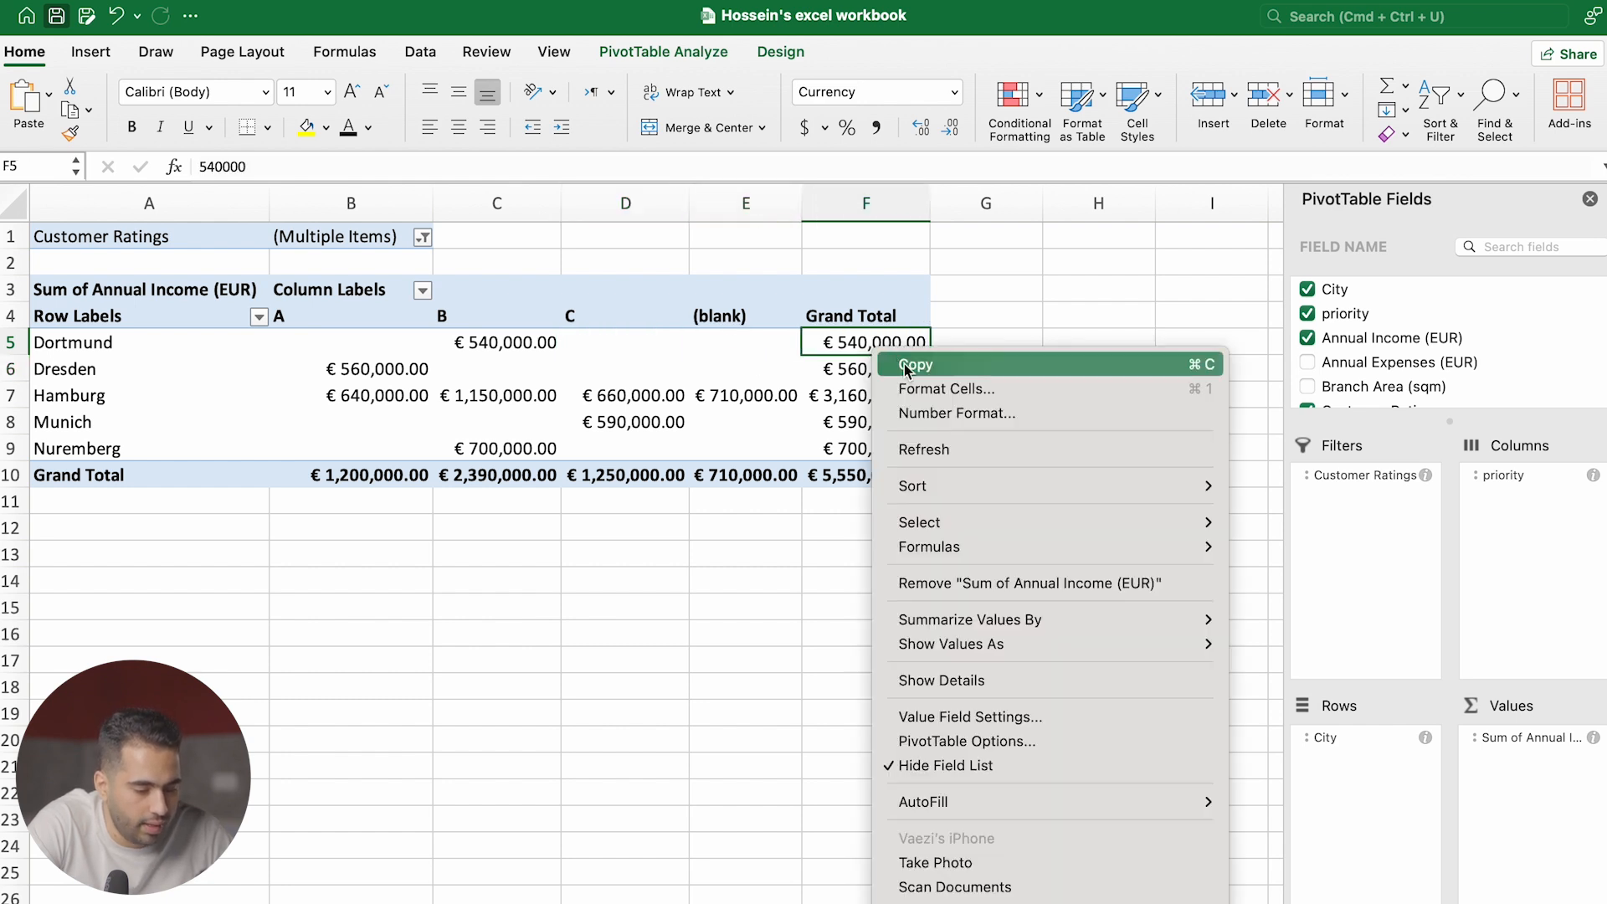
{"action": "mouse_move", "coordinate": [1191, 639]}
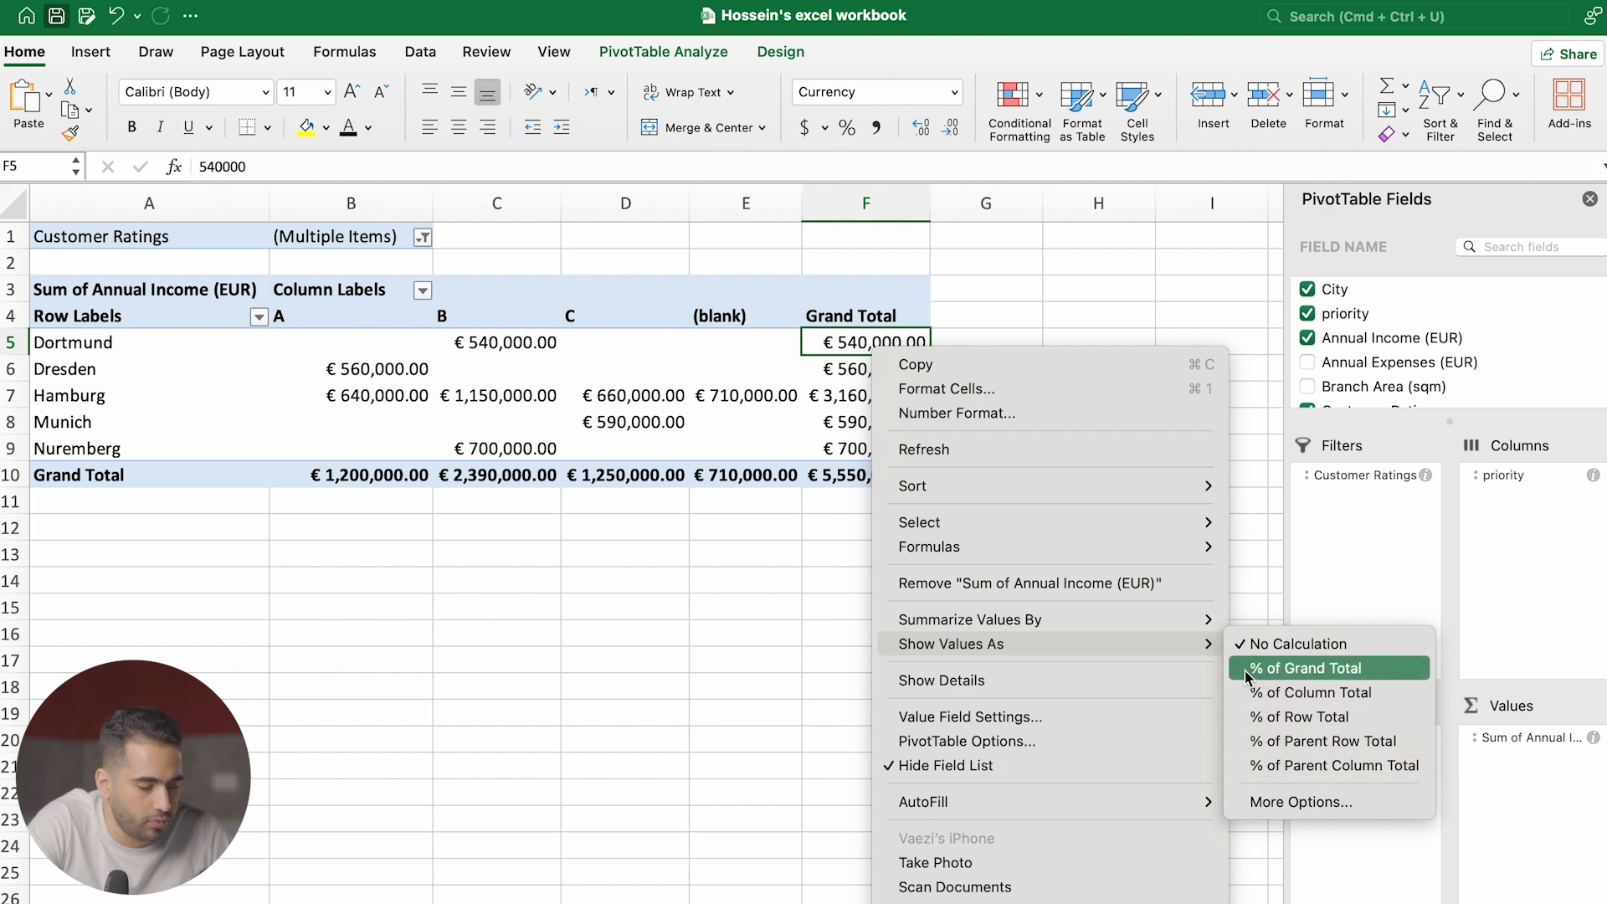
{"action": "left_click", "coordinate": [1323, 668]}
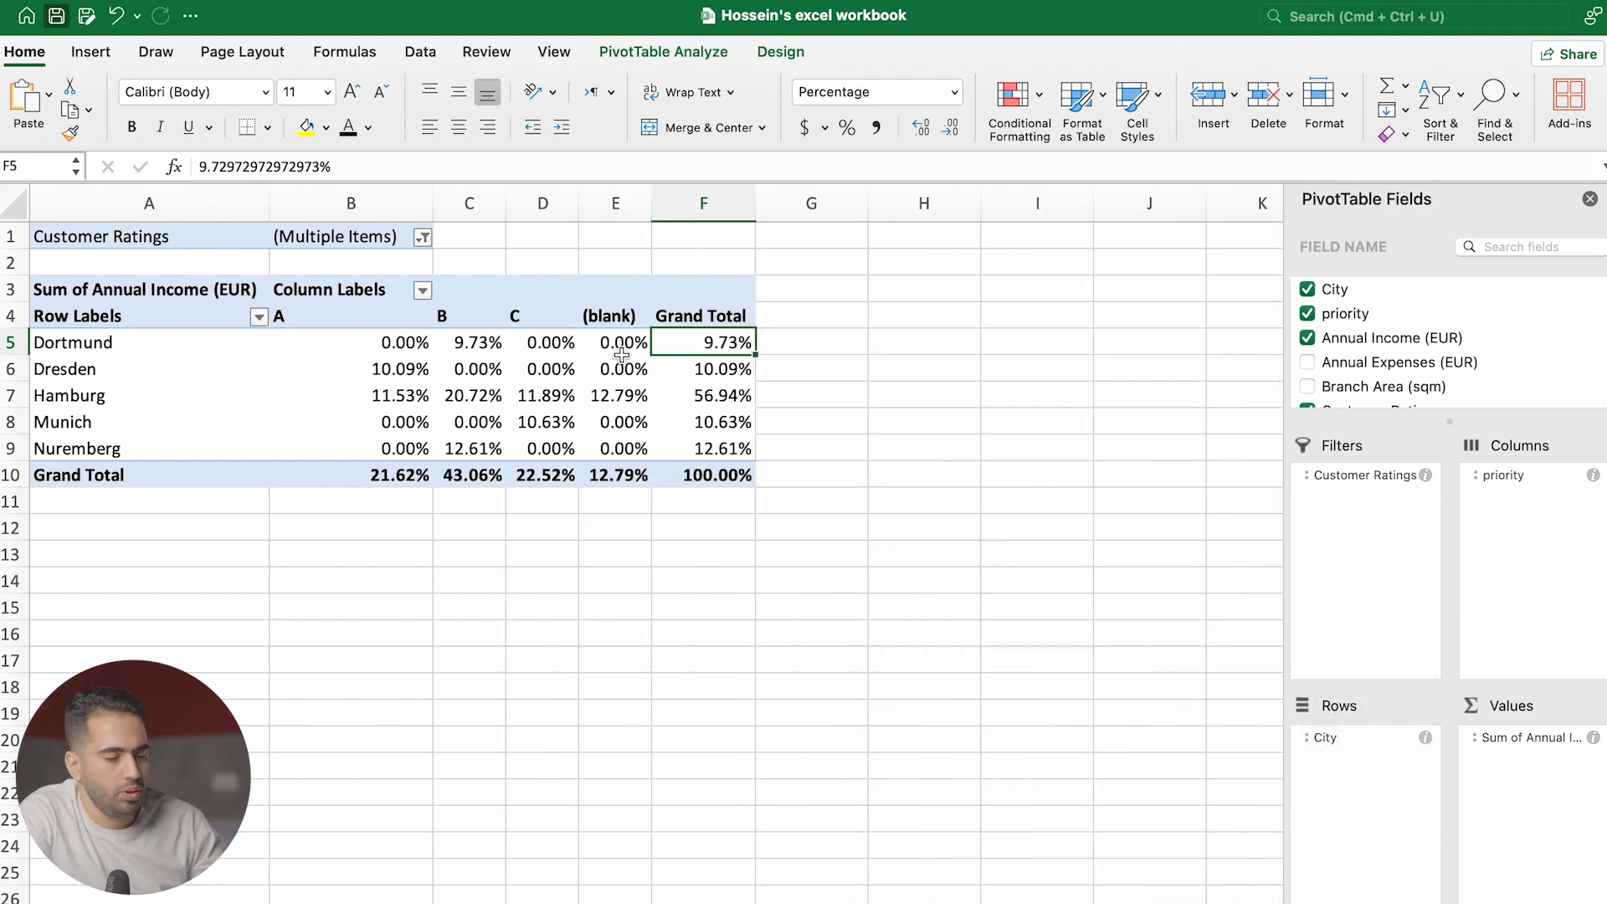
Insert a PivotChart from the PivotTable and move it clear of the data, beside the Grand Total column
{"action": "left_click", "coordinate": [776, 335]}
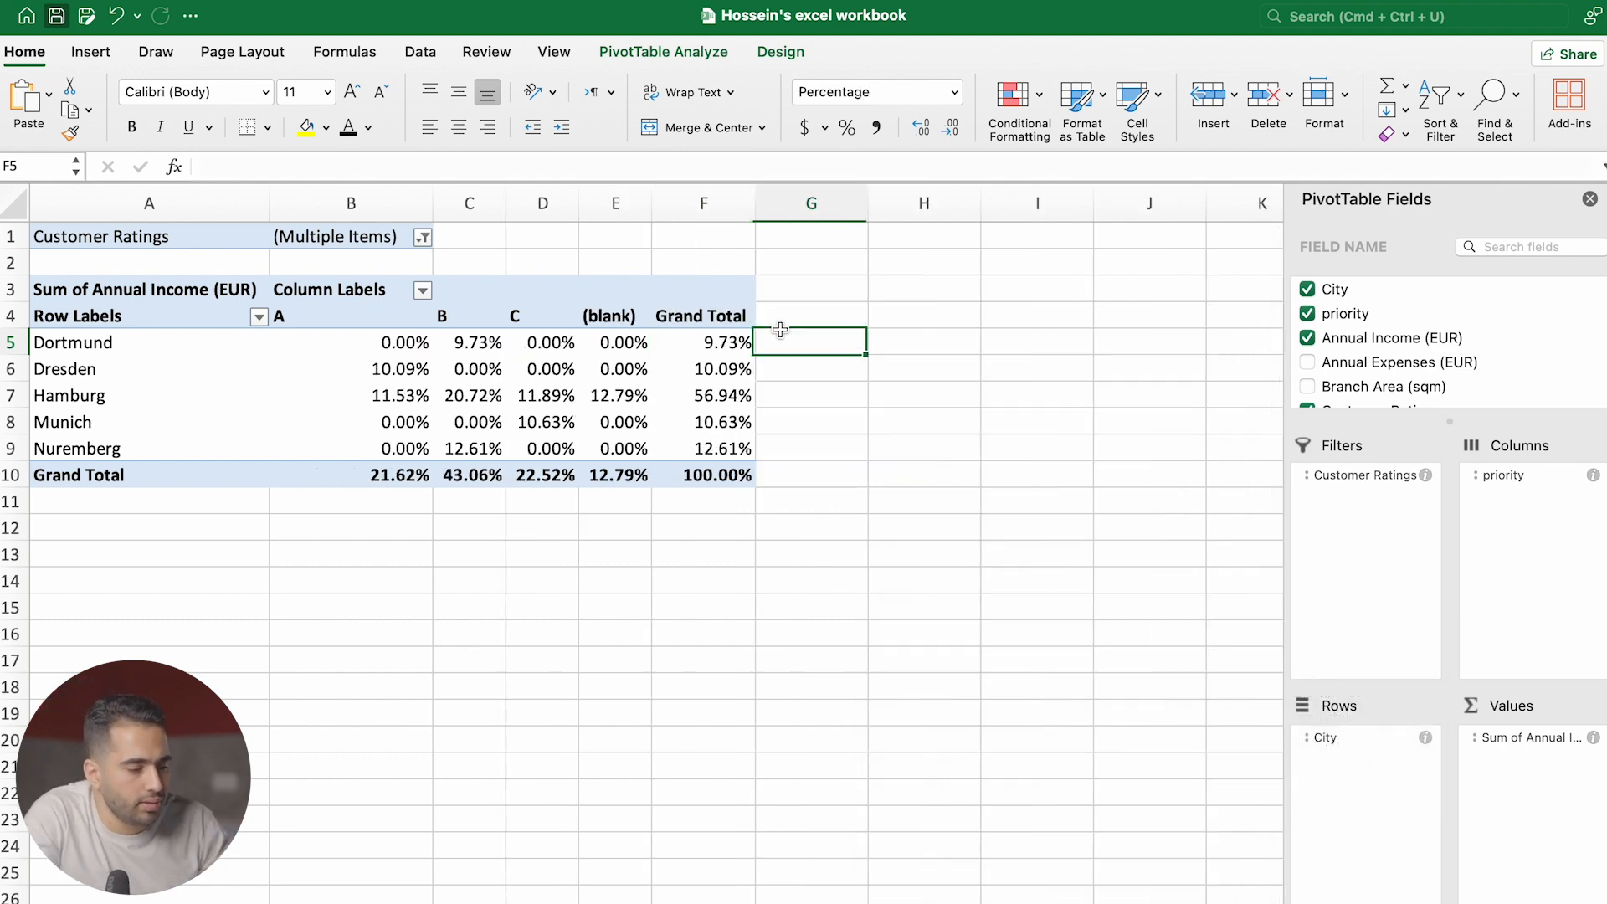
{"action": "left_click", "coordinate": [700, 346]}
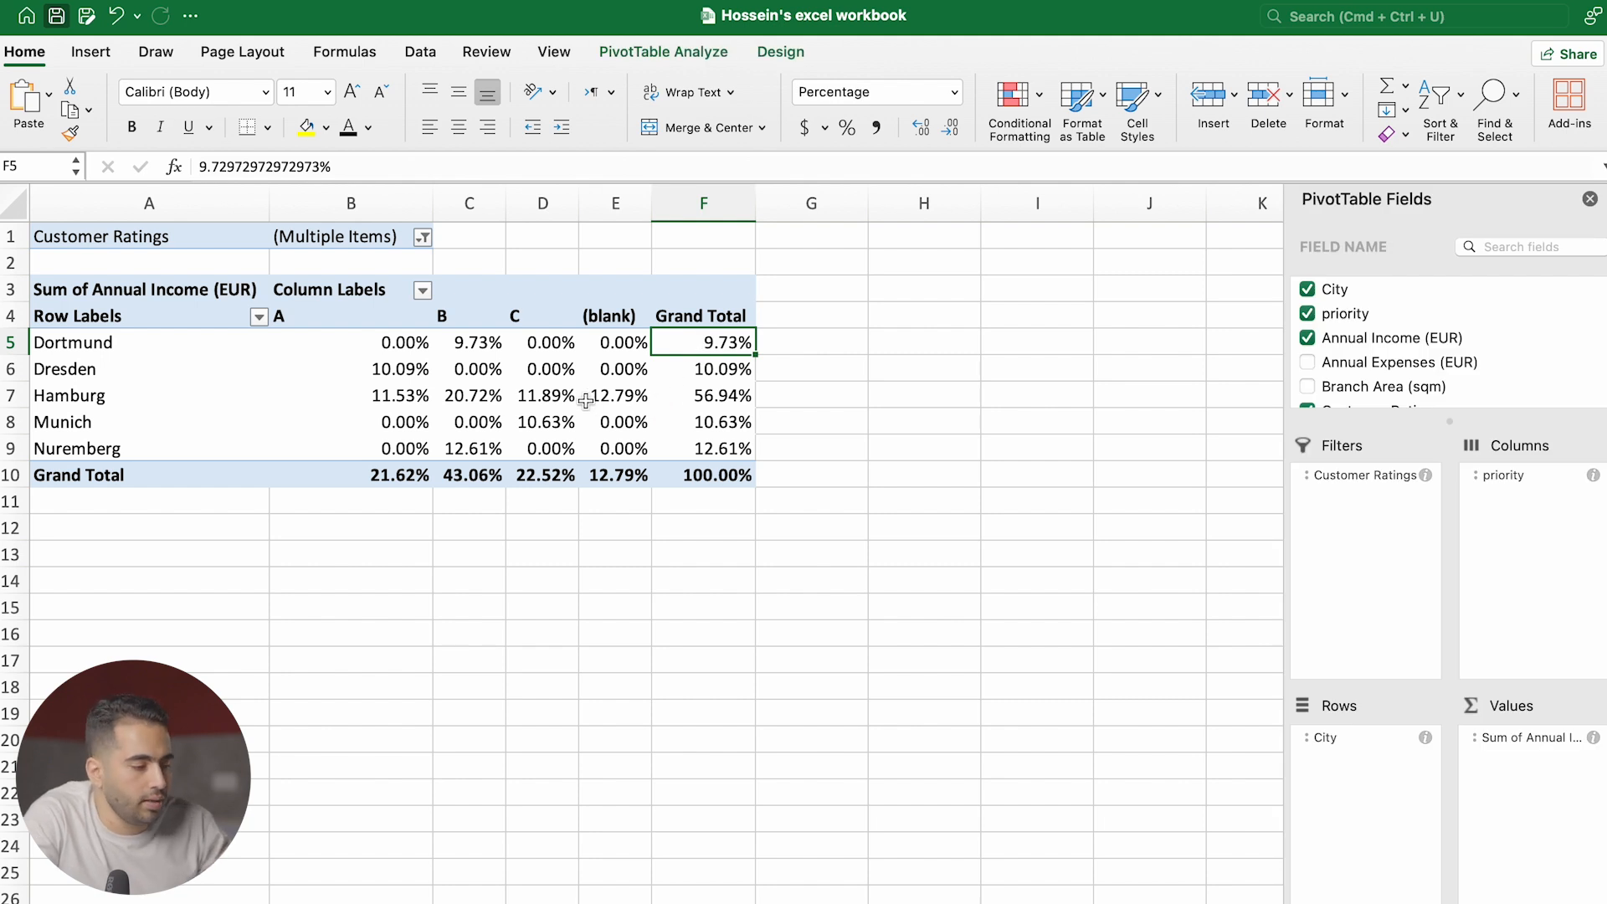
{"action": "left_click", "coordinate": [668, 57]}
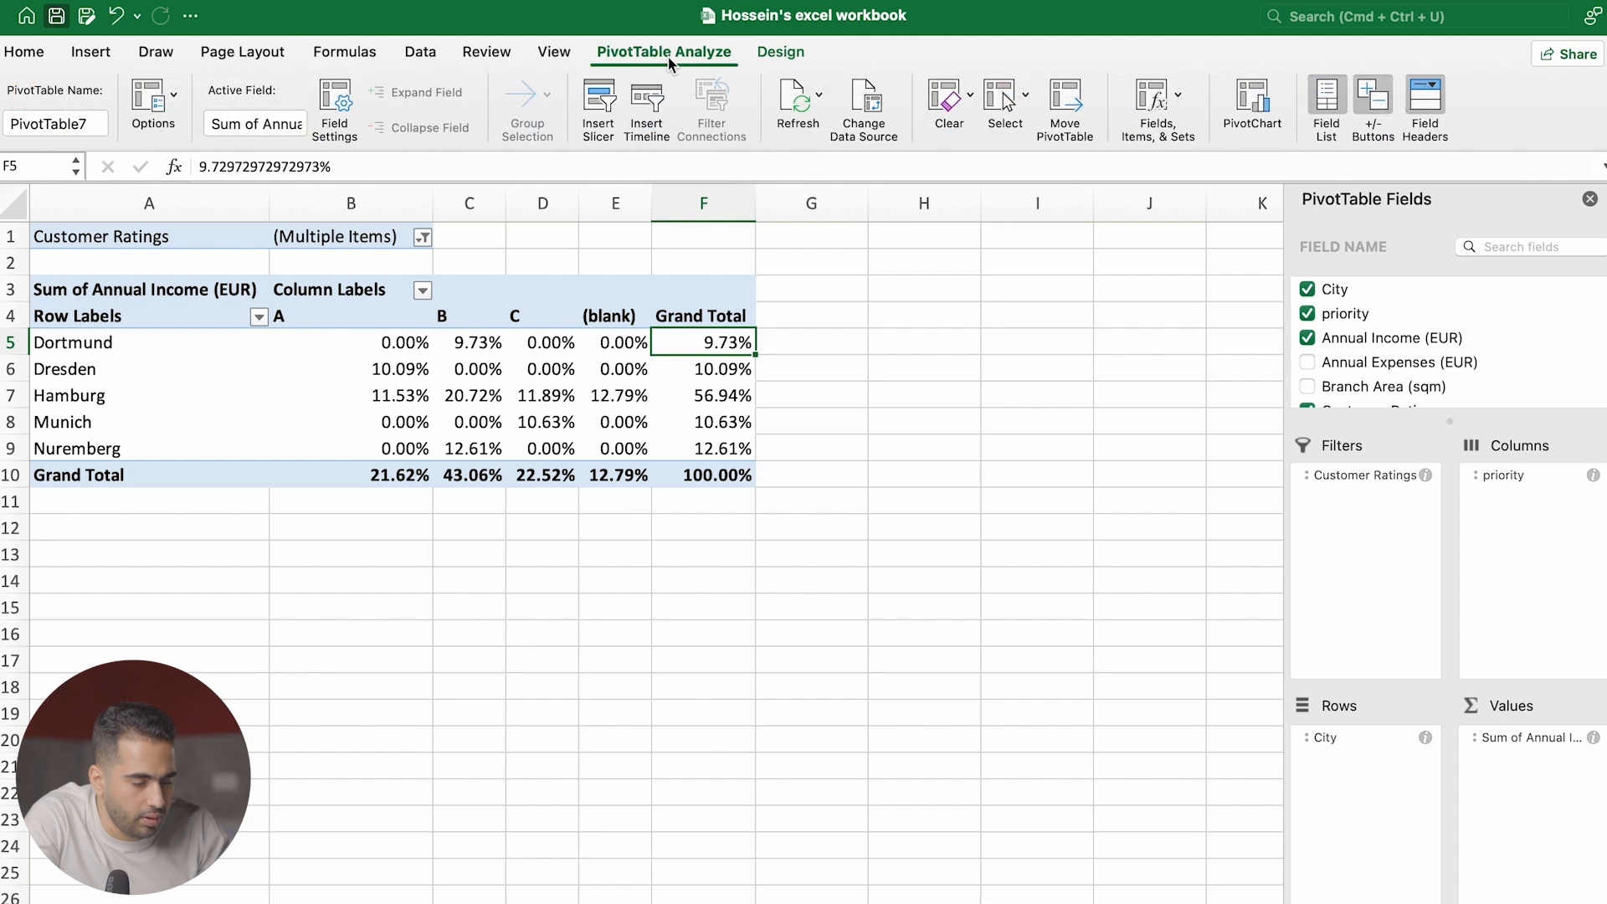
{"action": "left_click", "coordinate": [1258, 115]}
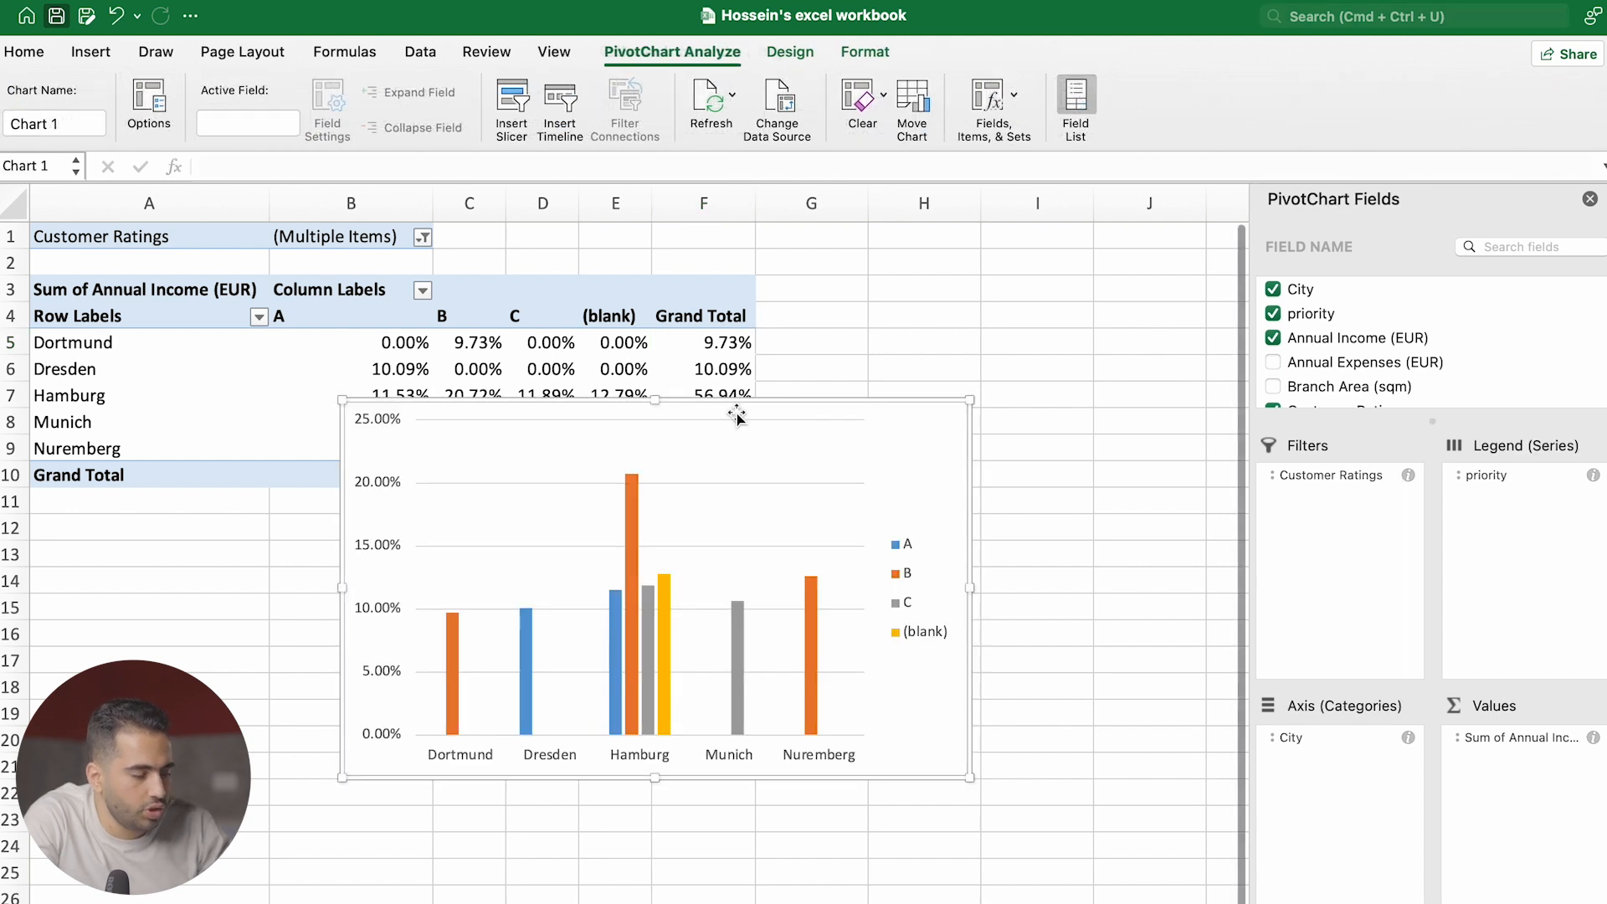
{"action": "left_click_drag", "start_coordinate": [915, 448], "coordinate": [988, 306]}
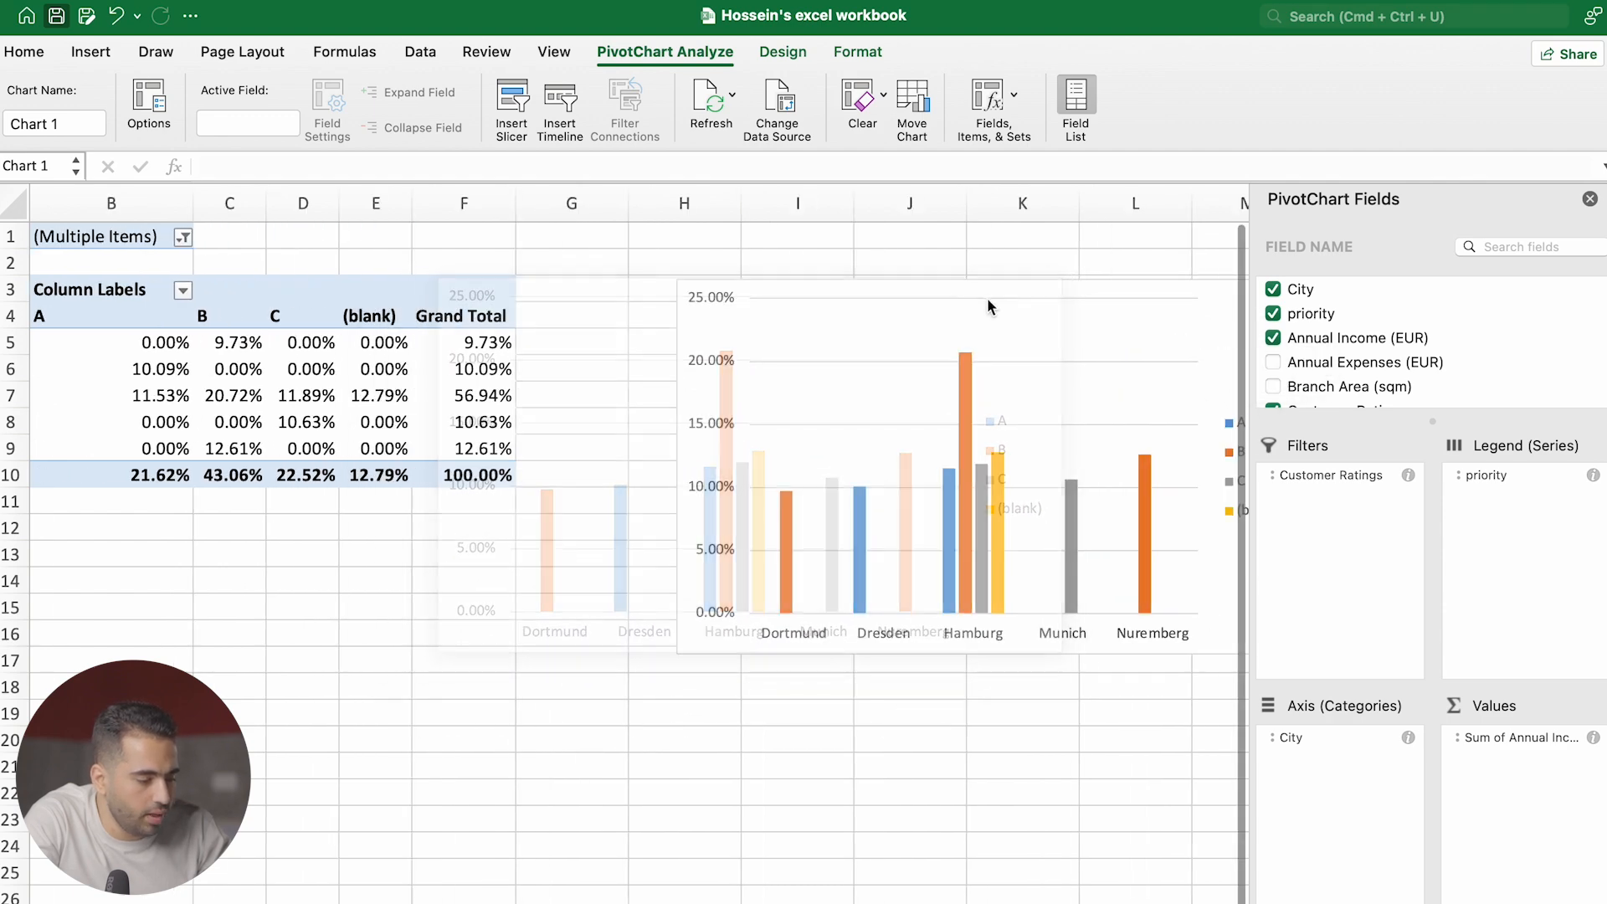
Place the PivotChart right beside the Grand Total column and remove the priority field from its legend series
{"action": "left_click_drag", "start_coordinate": [1206, 305], "coordinate": [1080, 301]}
{"action": "scroll", "coordinate": [746, 441], "scroll_direction": "left", "scroll_amount": 3}
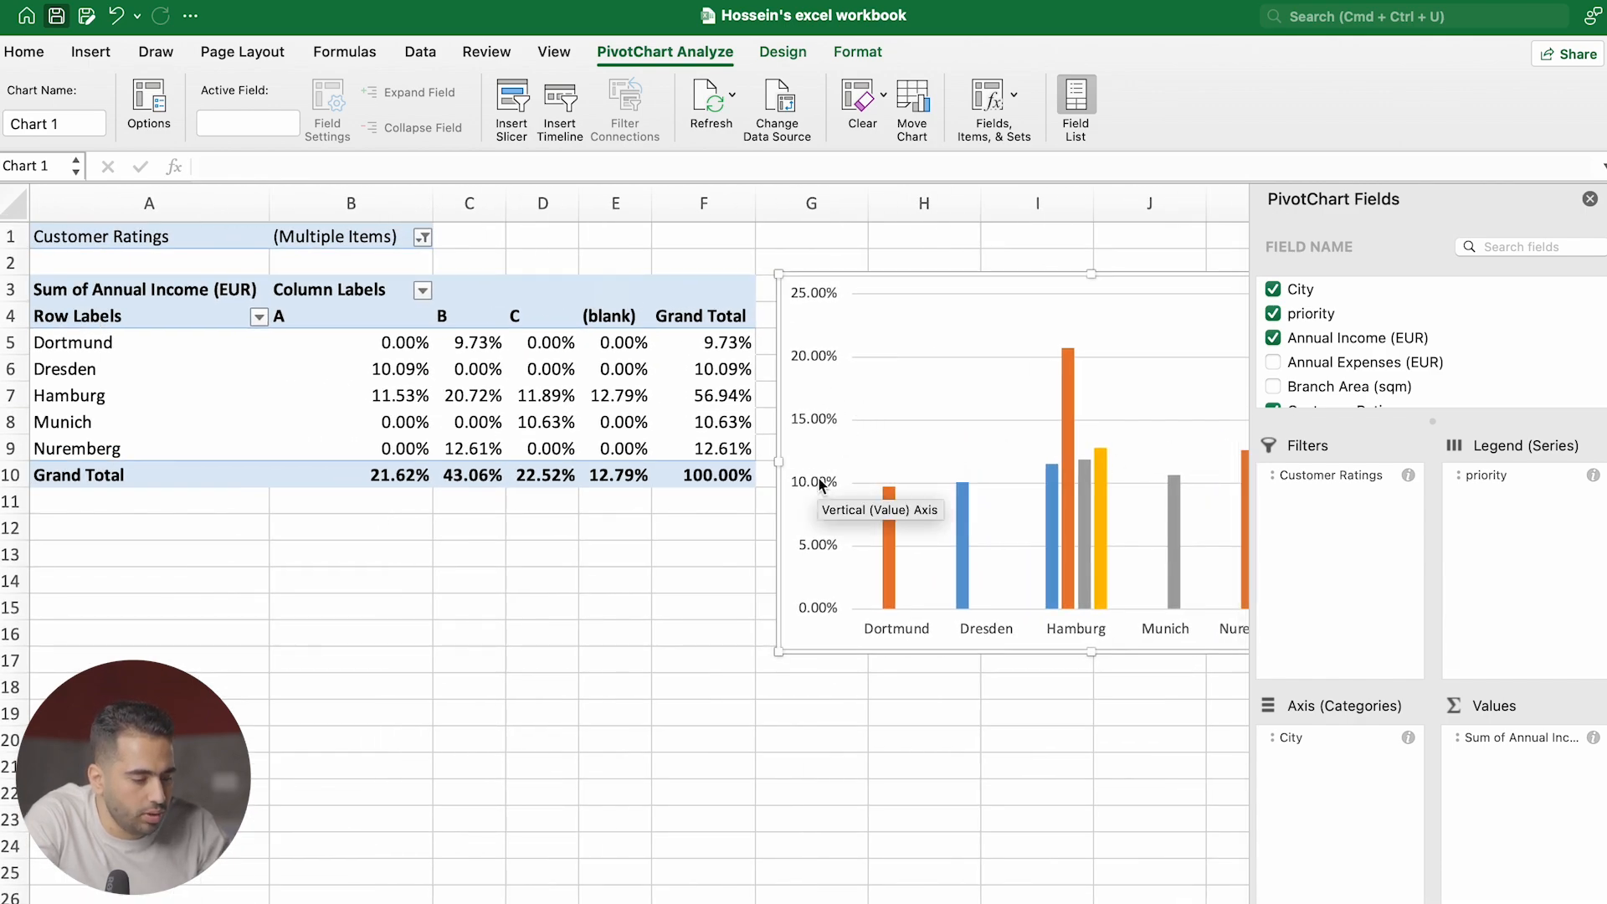
{"action": "scroll", "coordinate": [819, 478], "scroll_direction": "down", "scroll_amount": 5}
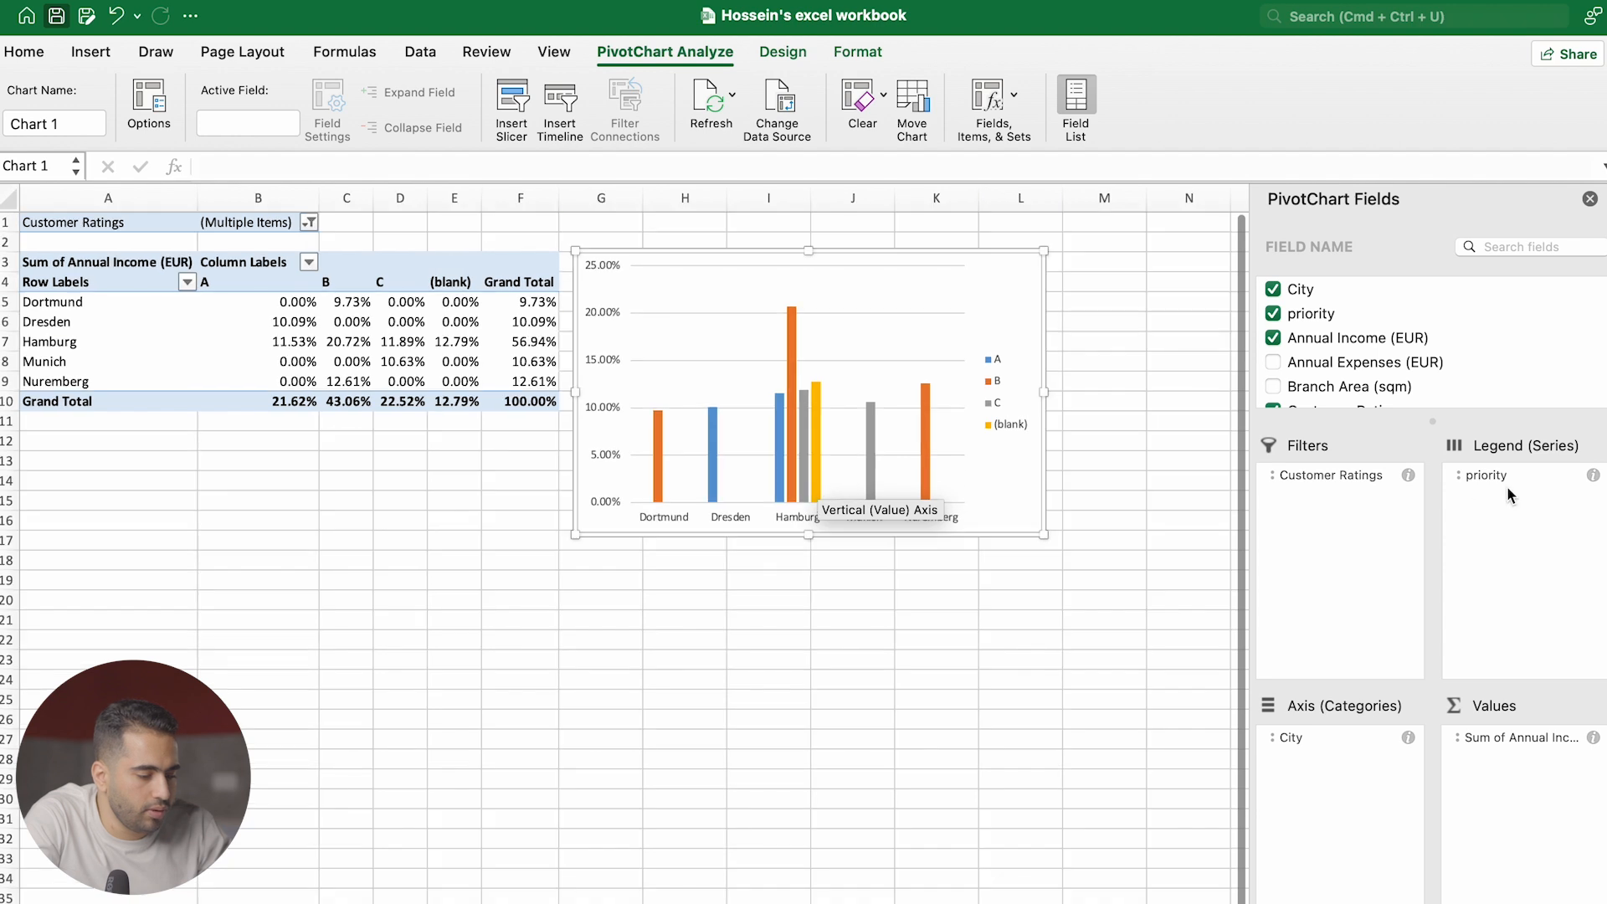
{"action": "left_click", "coordinate": [1508, 480]}
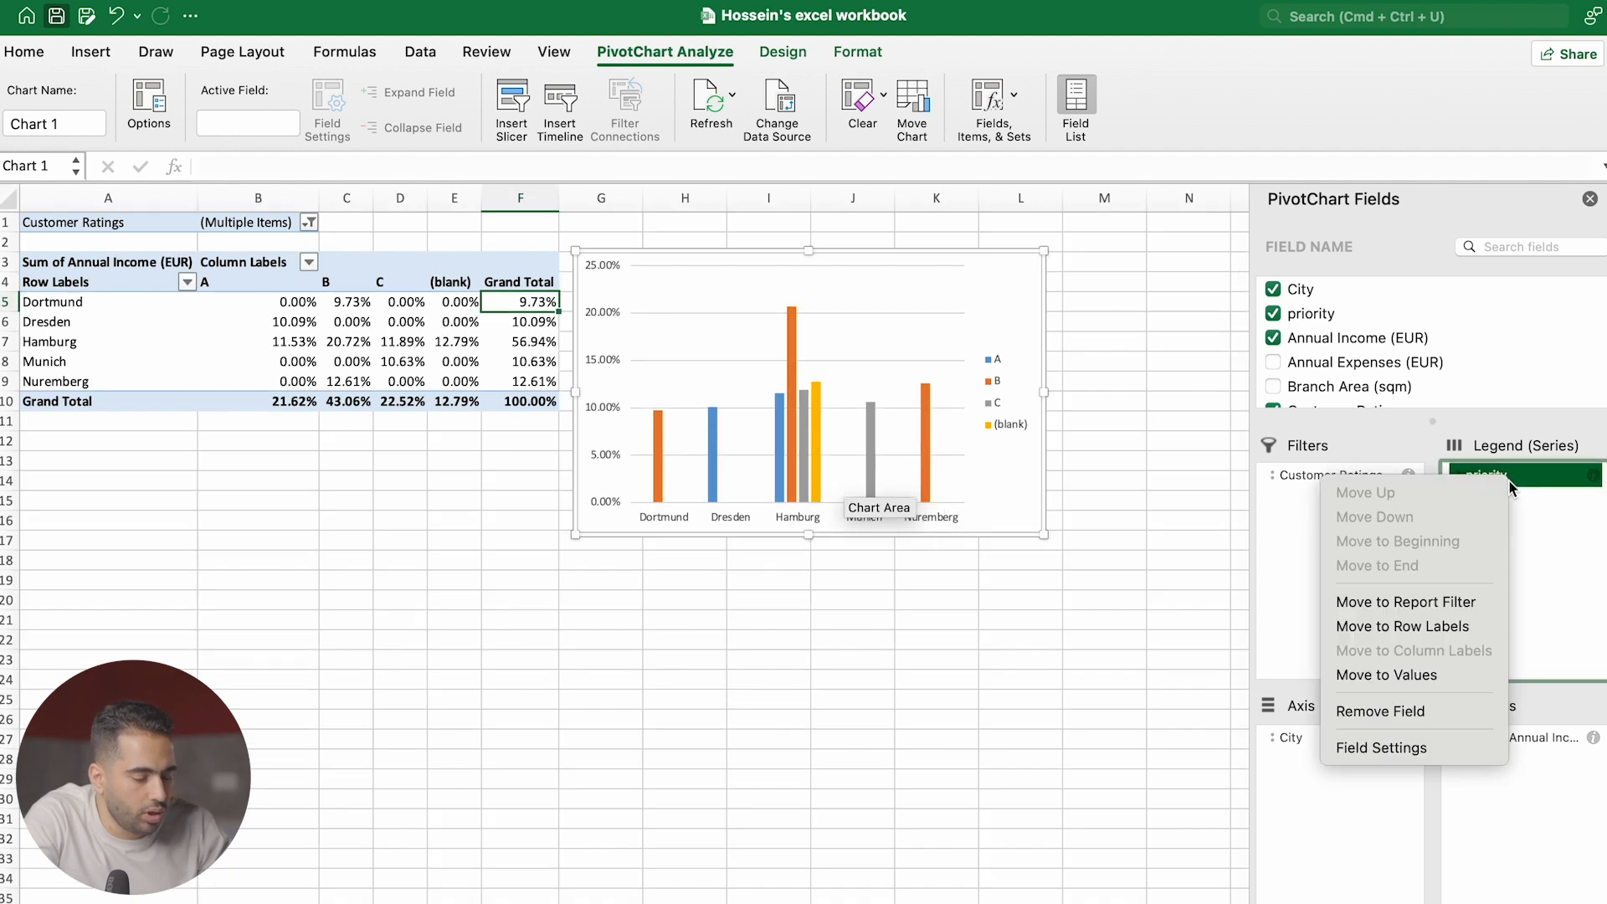
{"action": "left_click", "coordinate": [1427, 711]}
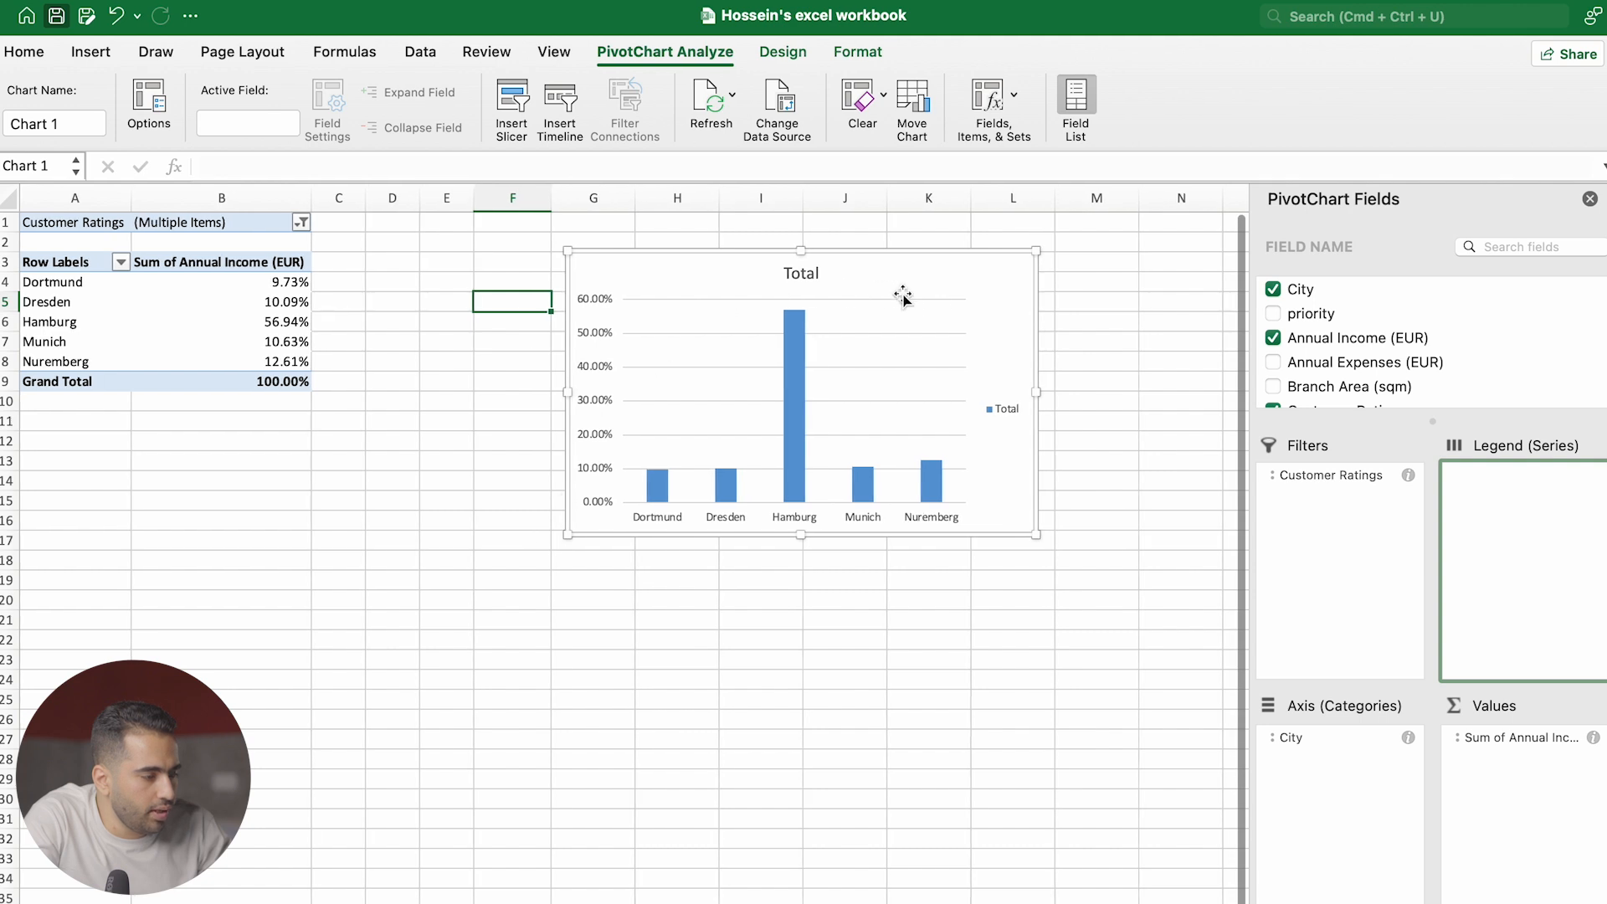
Review the PivotTable options, the available chart styles, and the shape fill and WordArt formatting choices for the PivotChart
{"action": "left_click", "coordinate": [153, 103]}
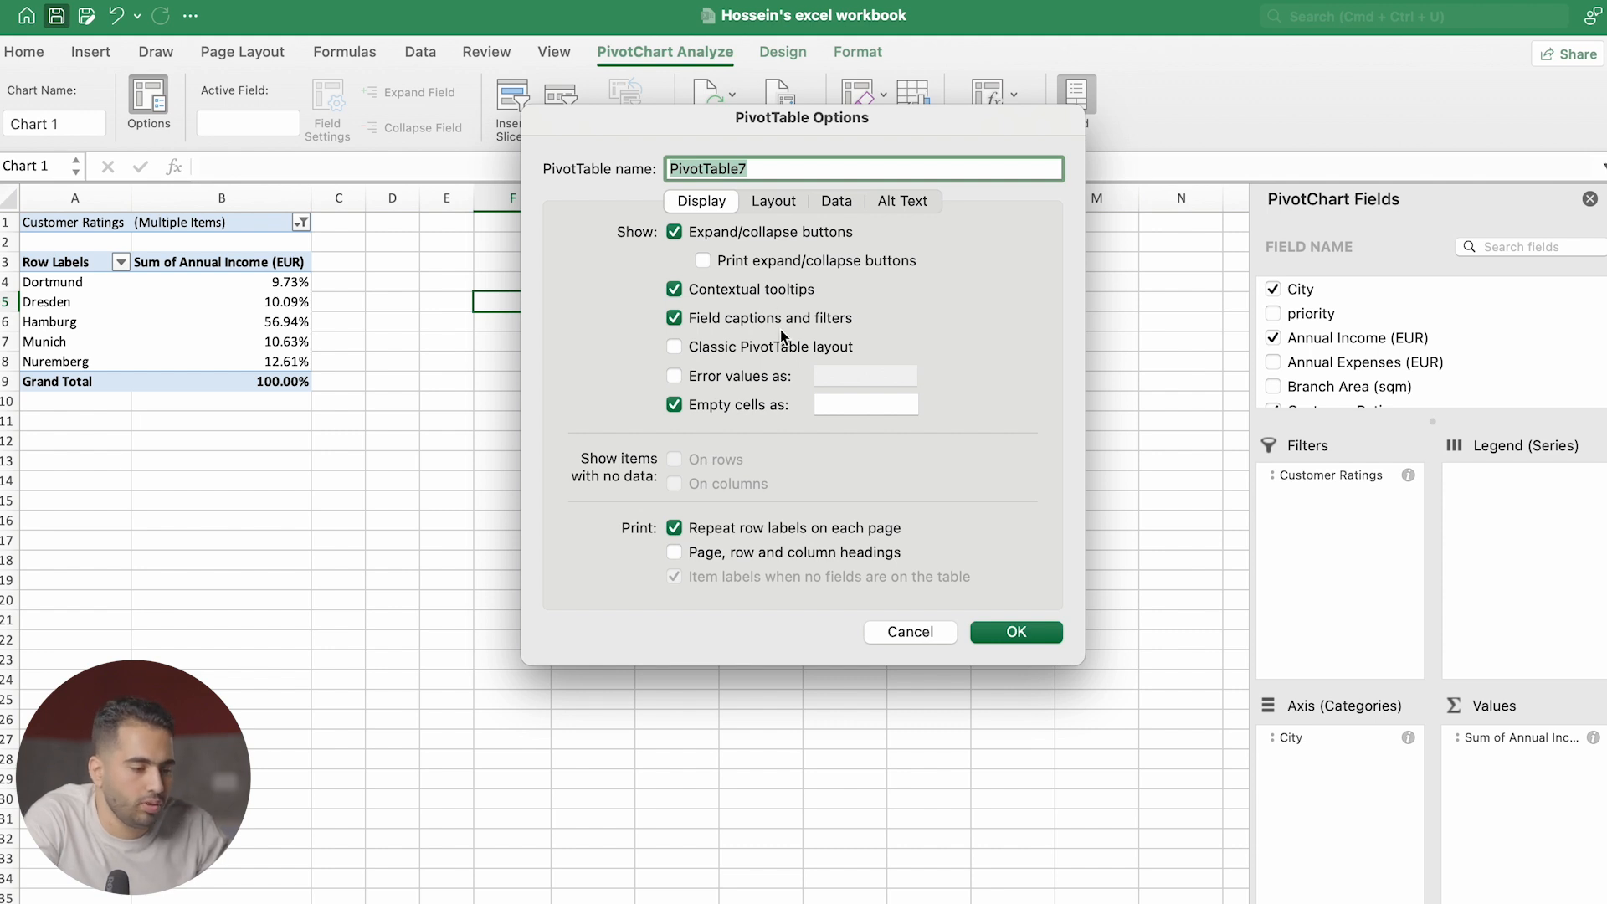
{"action": "left_click", "coordinate": [907, 631]}
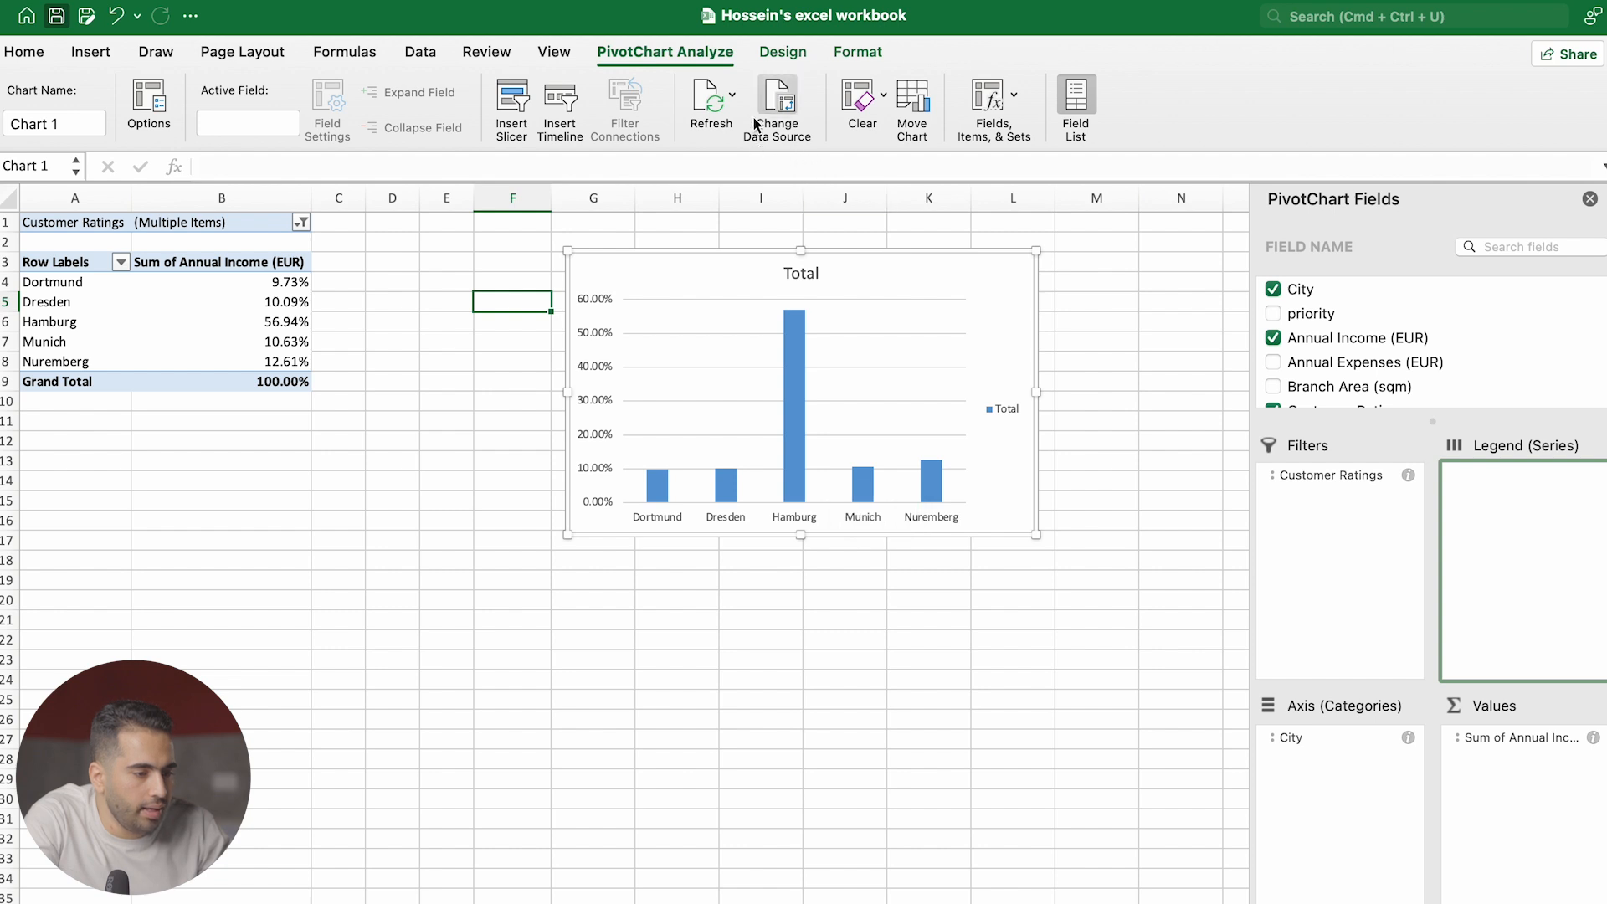
{"action": "left_click", "coordinate": [787, 54]}
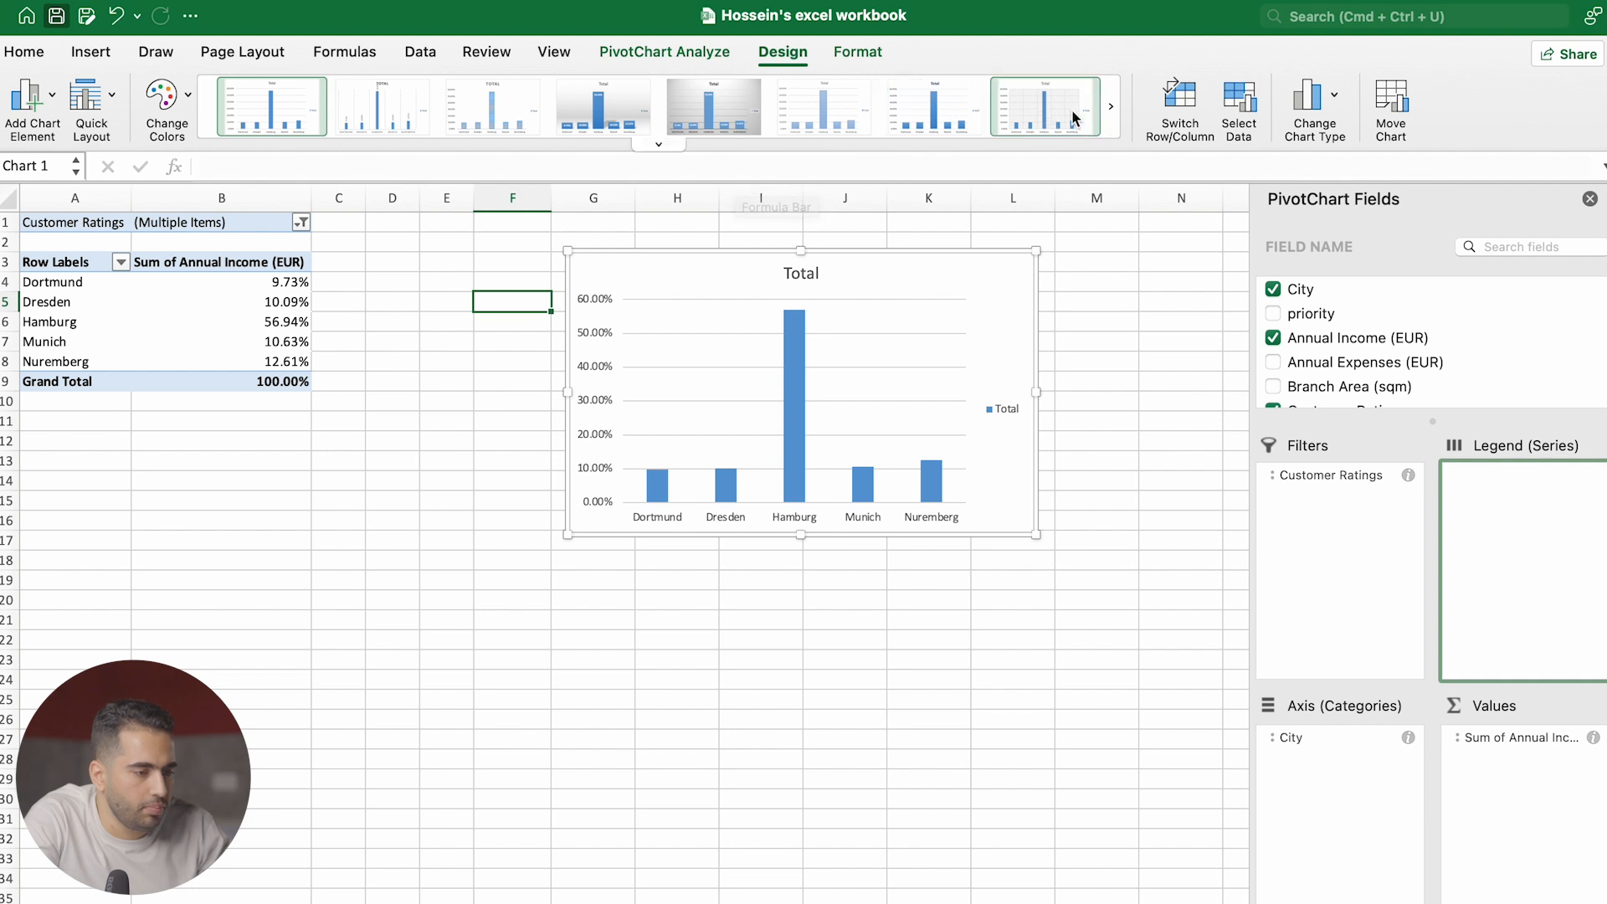
{"action": "left_click", "coordinate": [1111, 108]}
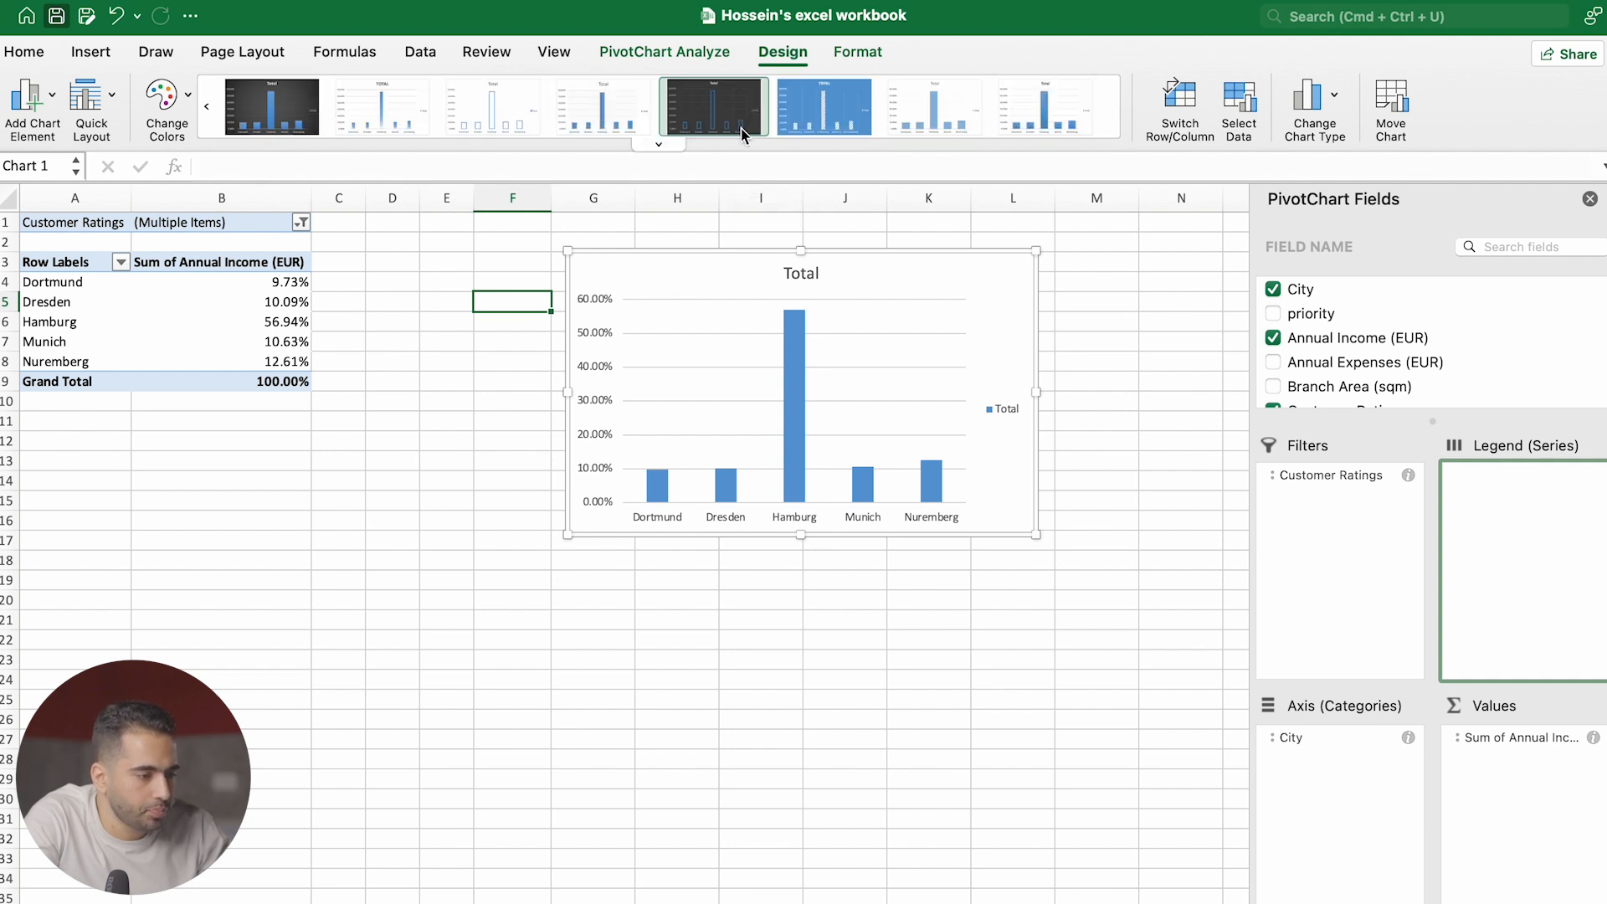
{"action": "left_click", "coordinate": [208, 105]}
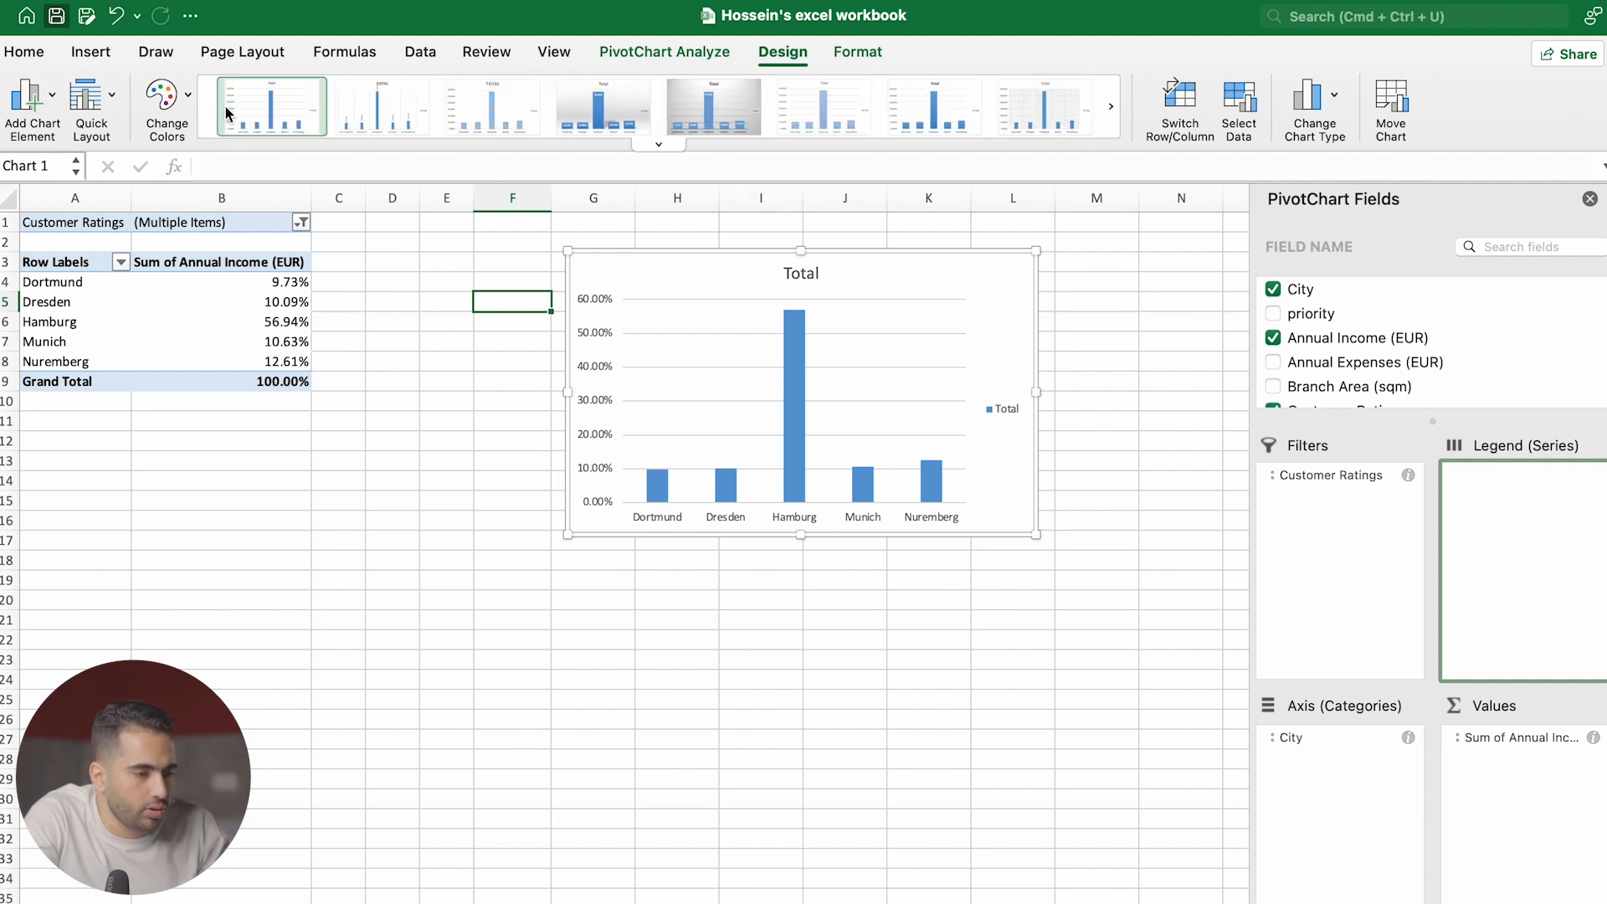
{"action": "left_click", "coordinate": [843, 53]}
{"action": "left_click", "coordinate": [549, 98]}
{"action": "left_click", "coordinate": [550, 98]}
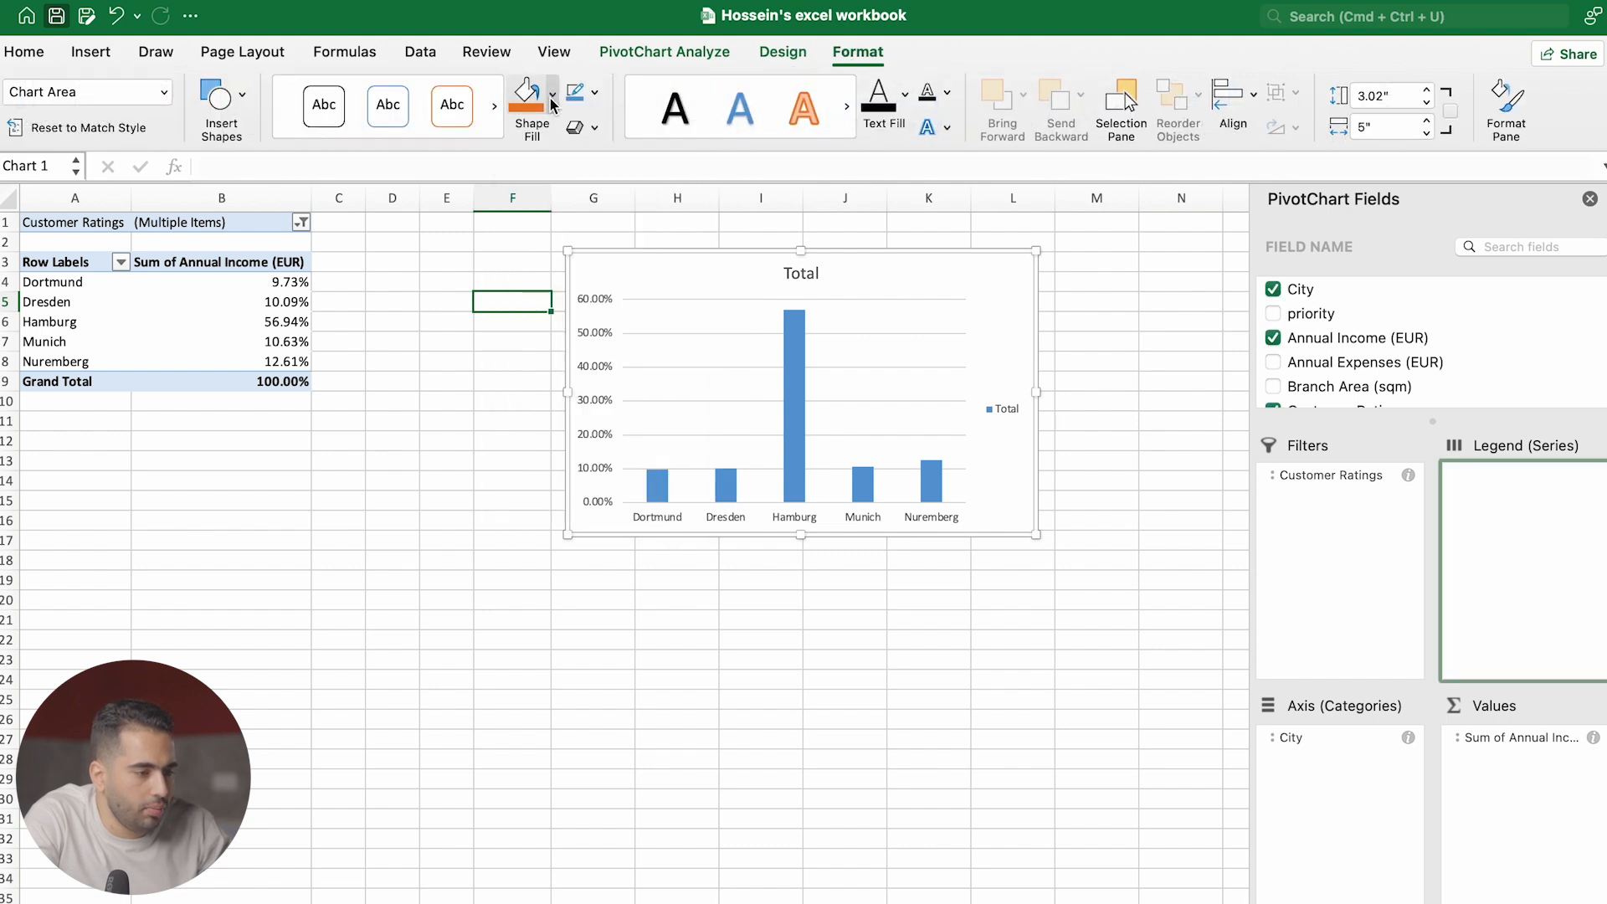
{"action": "left_click", "coordinate": [848, 104]}
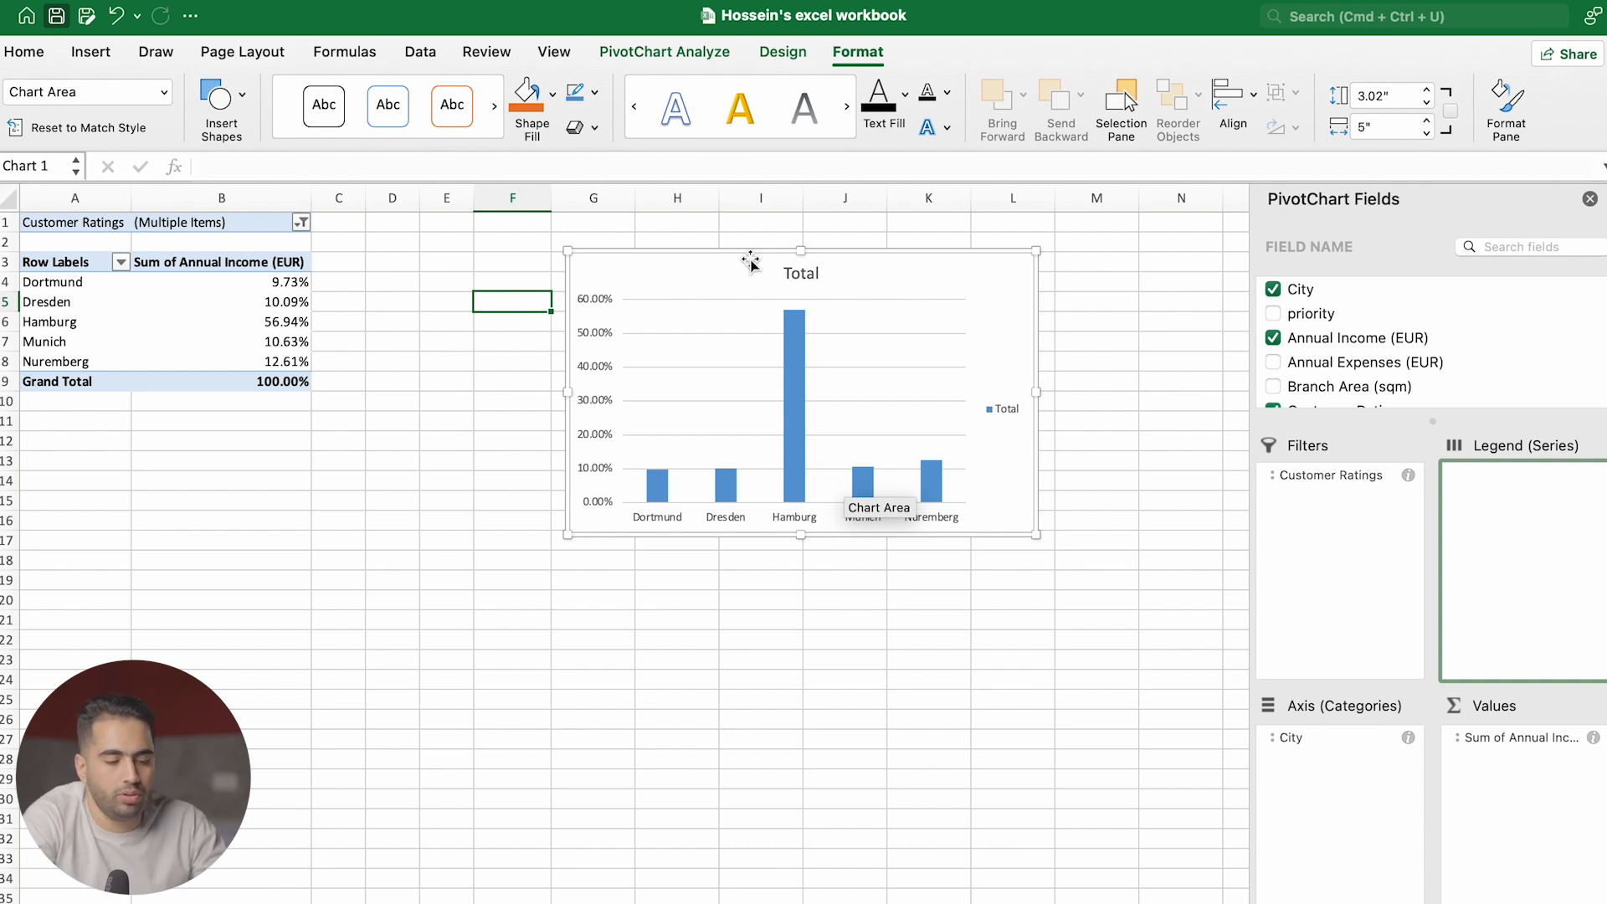
Move the PivotChart next to the narrowed PivotTable, starting at about column C
{"action": "scroll", "coordinate": [753, 402], "scroll_direction": "down", "scroll_amount": 1}
{"action": "left_click_drag", "start_coordinate": [986, 264], "coordinate": [747, 260]}
{"action": "scroll", "coordinate": [747, 260], "scroll_direction": "up", "scroll_amount": 1}
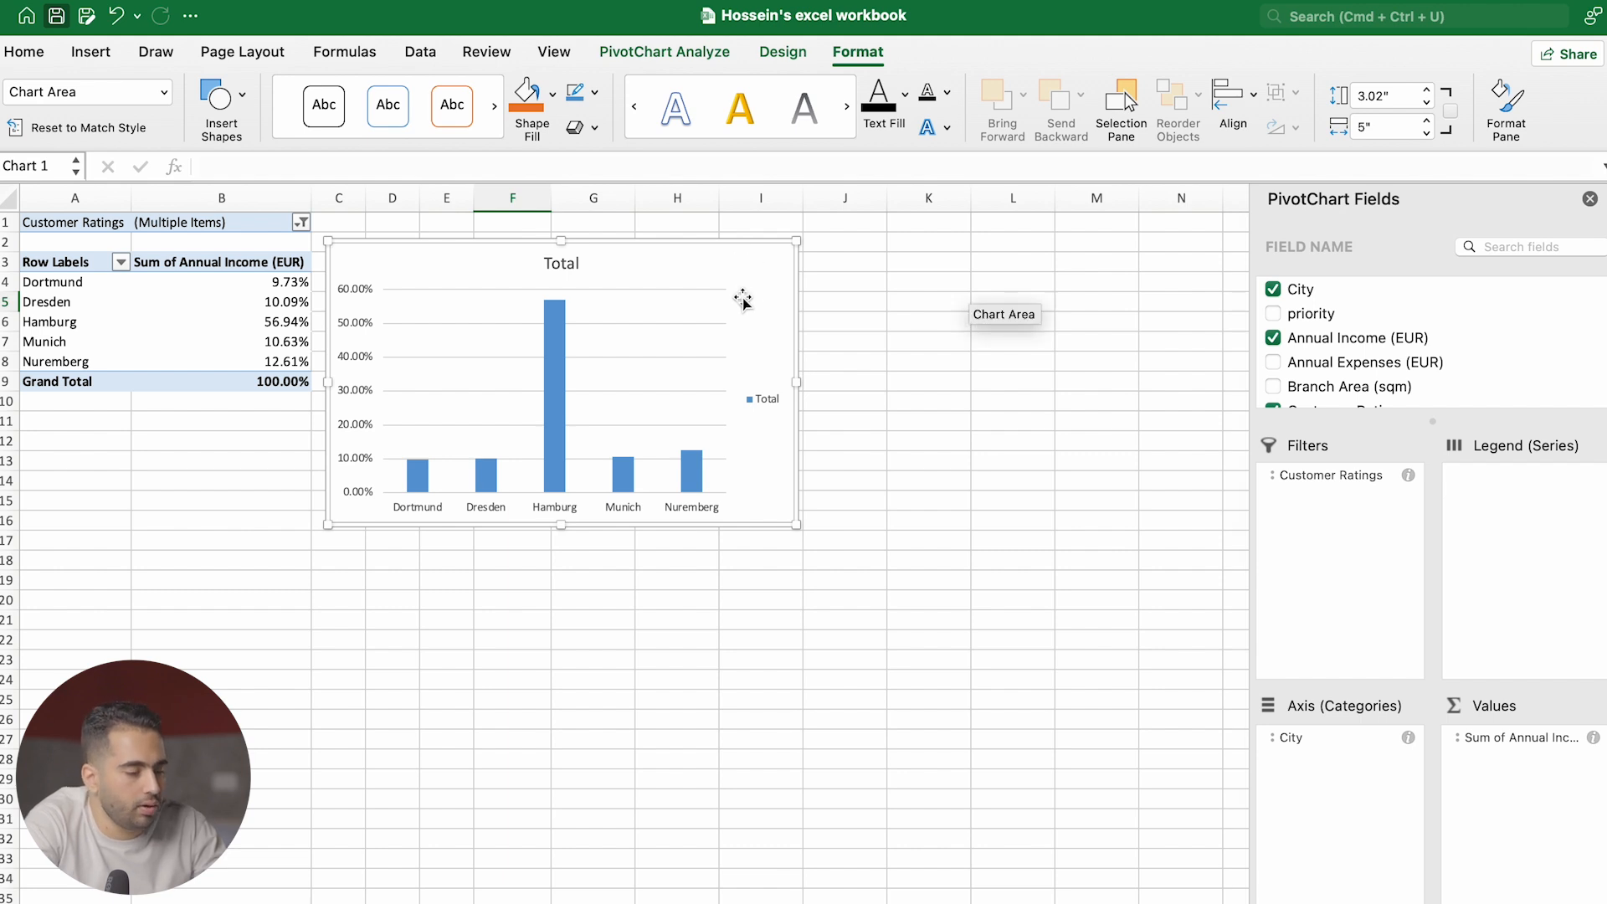
{"action": "scroll", "coordinate": [1334, 362], "scroll_direction": "down", "scroll_amount": 5}
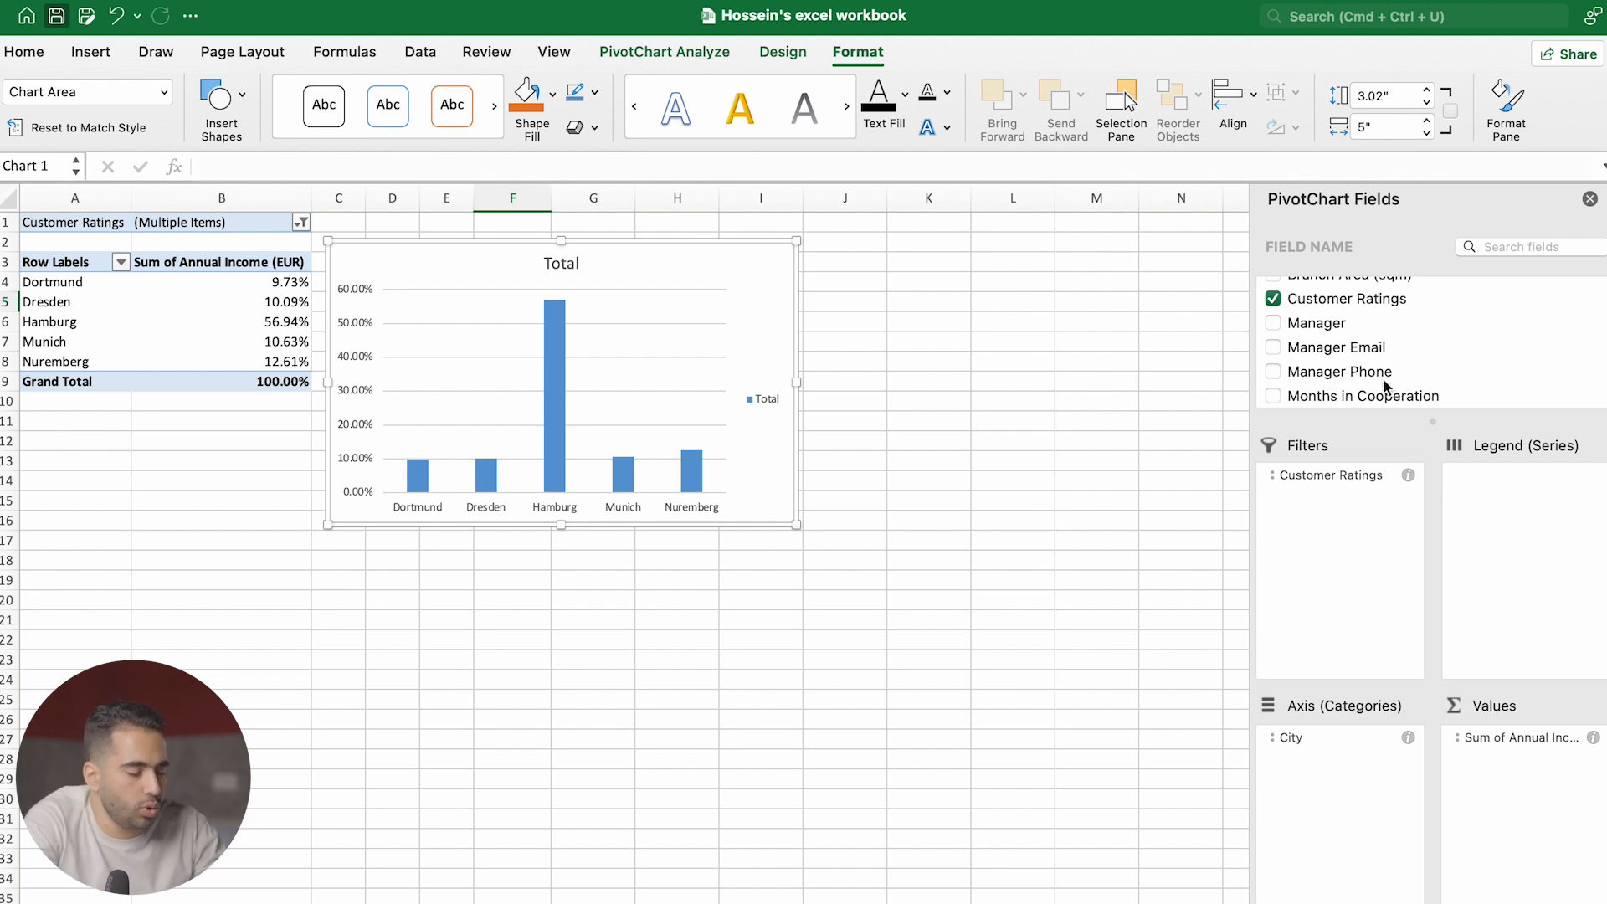
{"action": "scroll", "coordinate": [1363, 373], "scroll_direction": "up", "scroll_amount": 3}
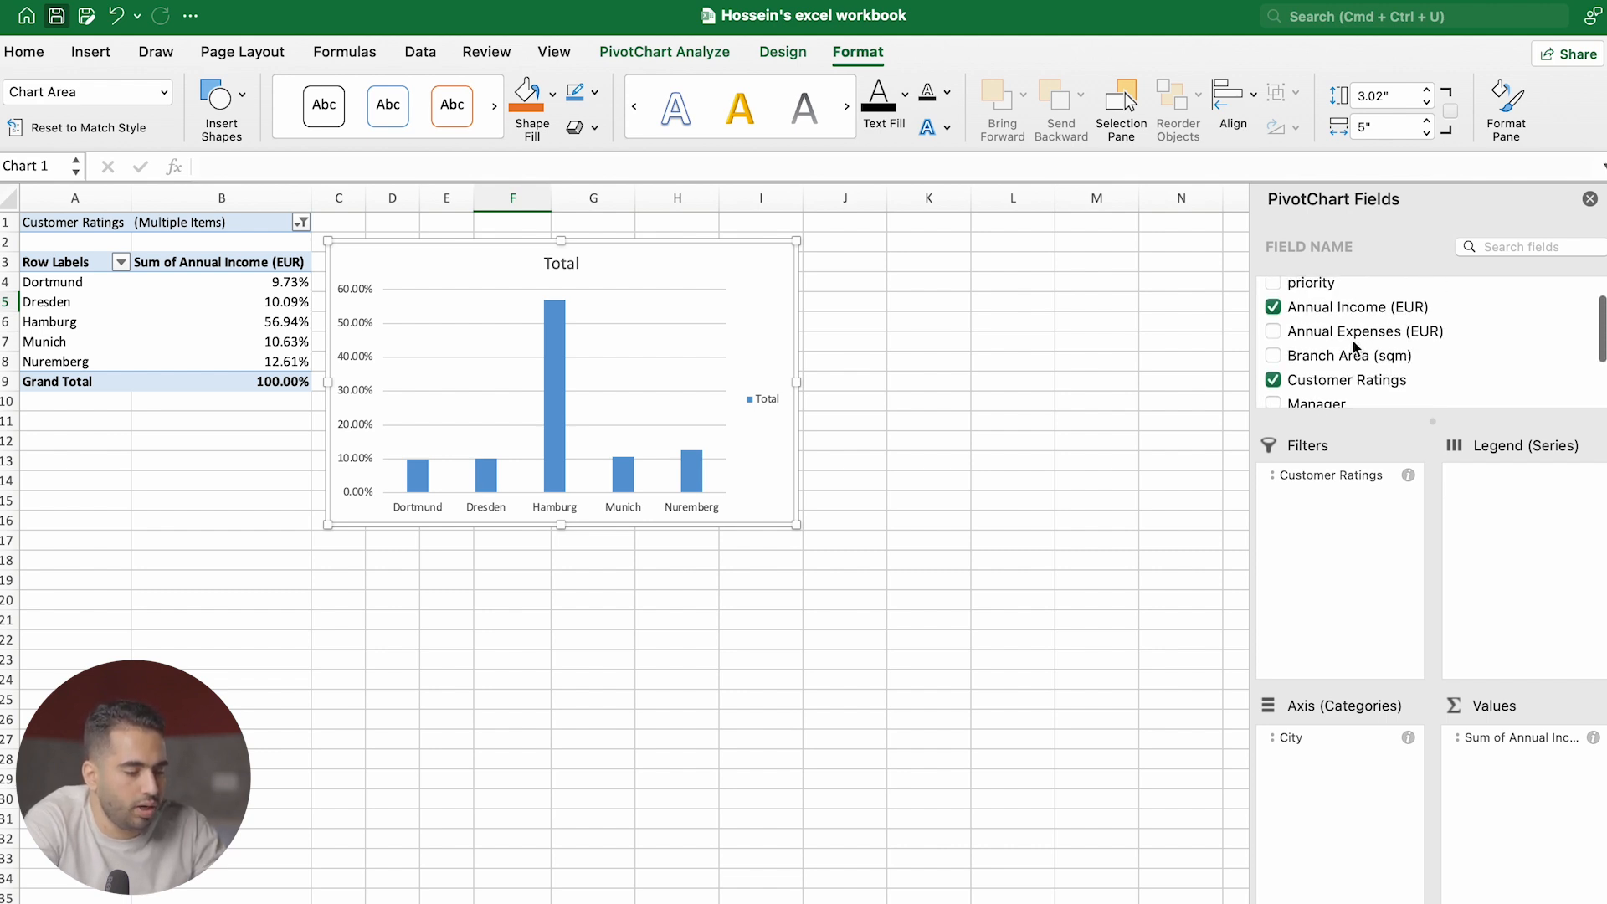
{"action": "scroll", "coordinate": [1356, 360], "scroll_direction": "up", "scroll_amount": 1}
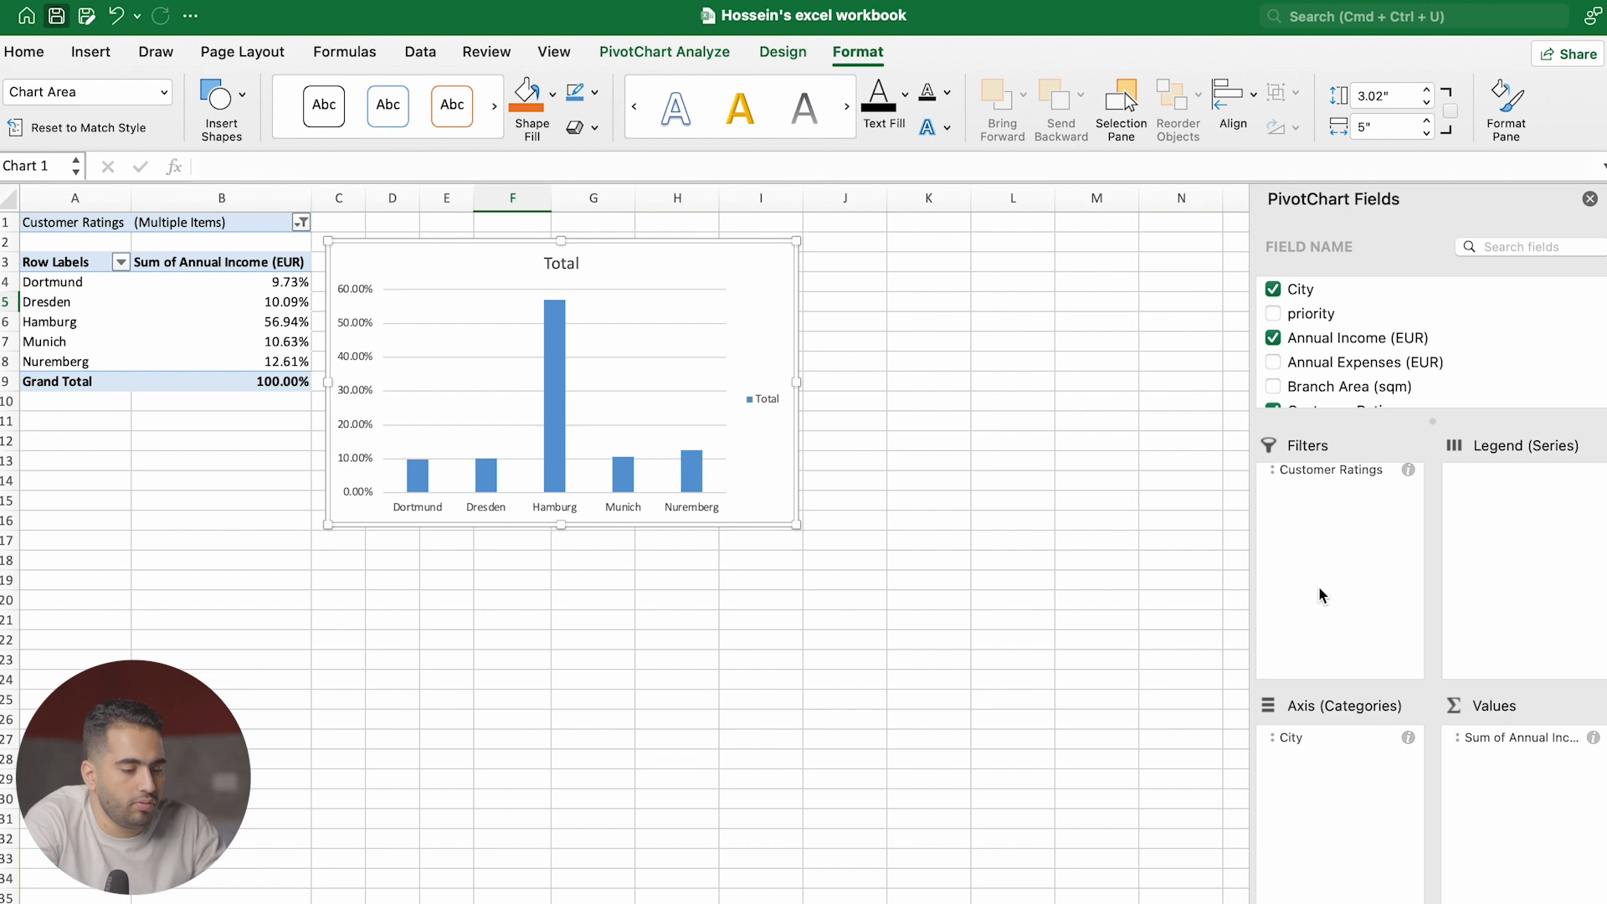